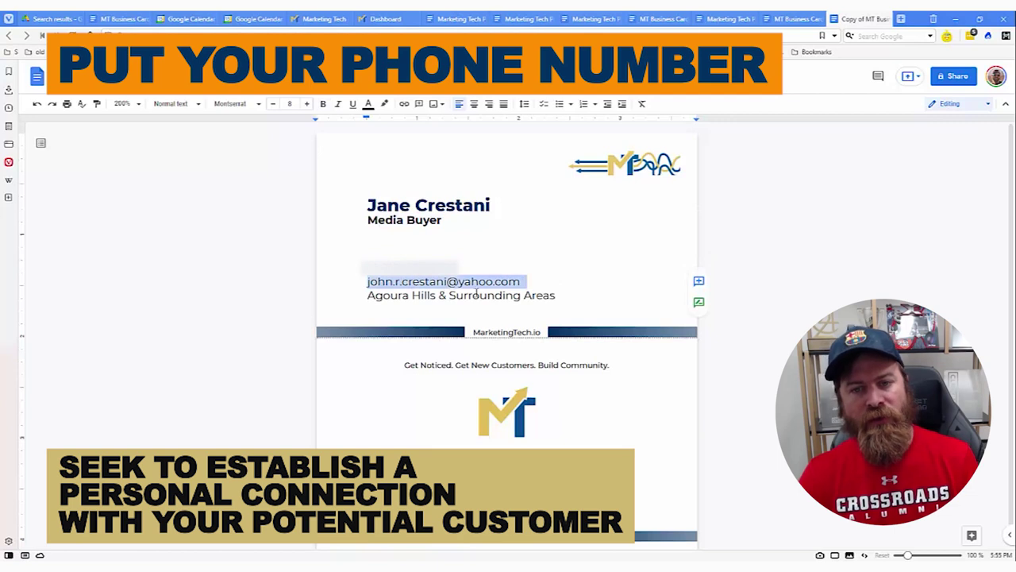
{"action": "left_click", "coordinate": [470, 294]}
{"action": "left_click_drag", "start_coordinate": [368, 297], "coordinate": [363, 300]}
{"action": "left_click", "coordinate": [558, 294]}
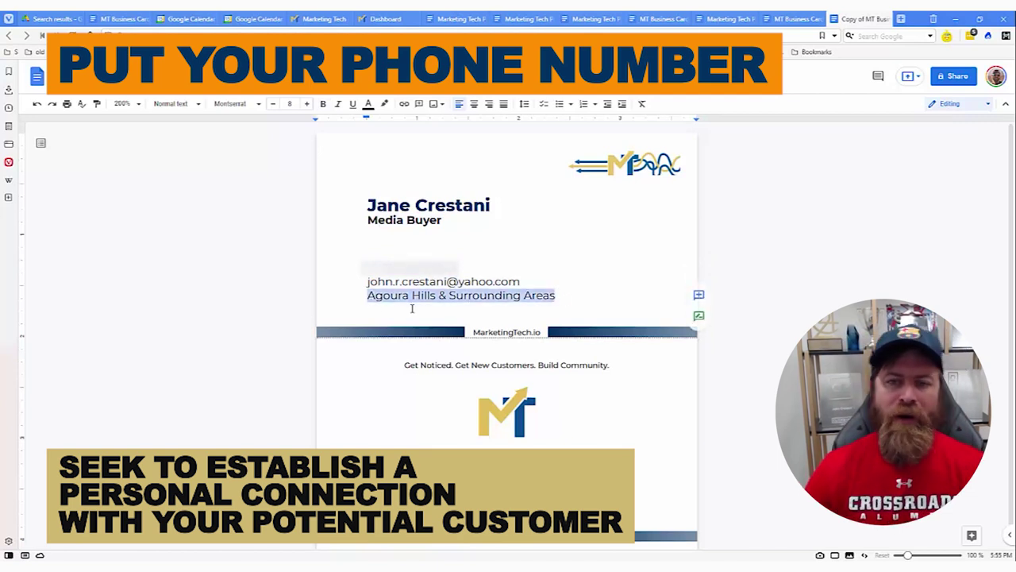
{"action": "left_click_drag", "start_coordinate": [571, 296], "coordinate": [557, 296]}
{"action": "left_click", "coordinate": [544, 298]}
{"action": "left_click", "coordinate": [411, 296]}
{"action": "left_click", "coordinate": [410, 296]}
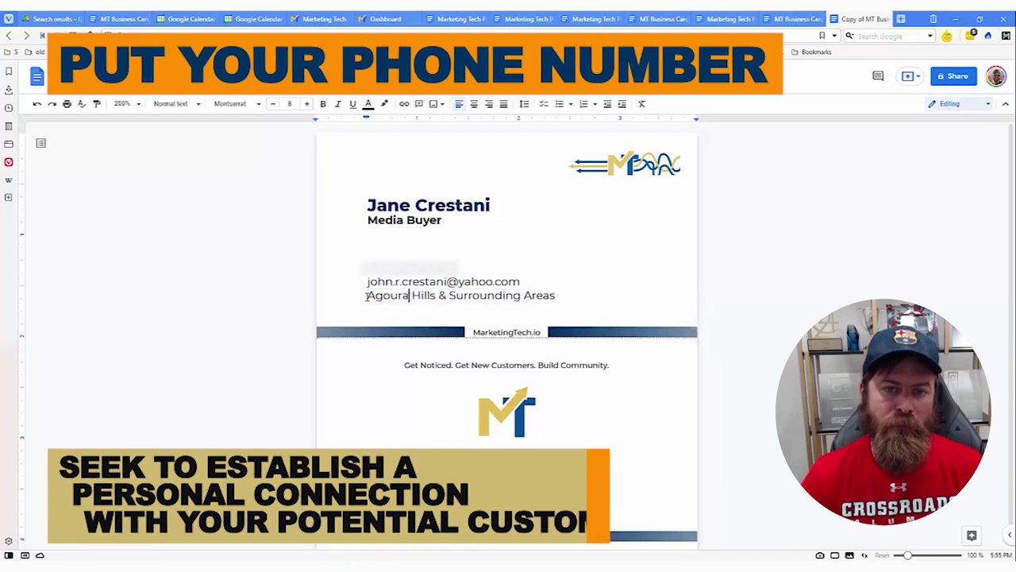
{"action": "left_click_drag", "start_coordinate": [367, 295], "coordinate": [594, 295]}
{"action": "left_click", "coordinate": [594, 296]}
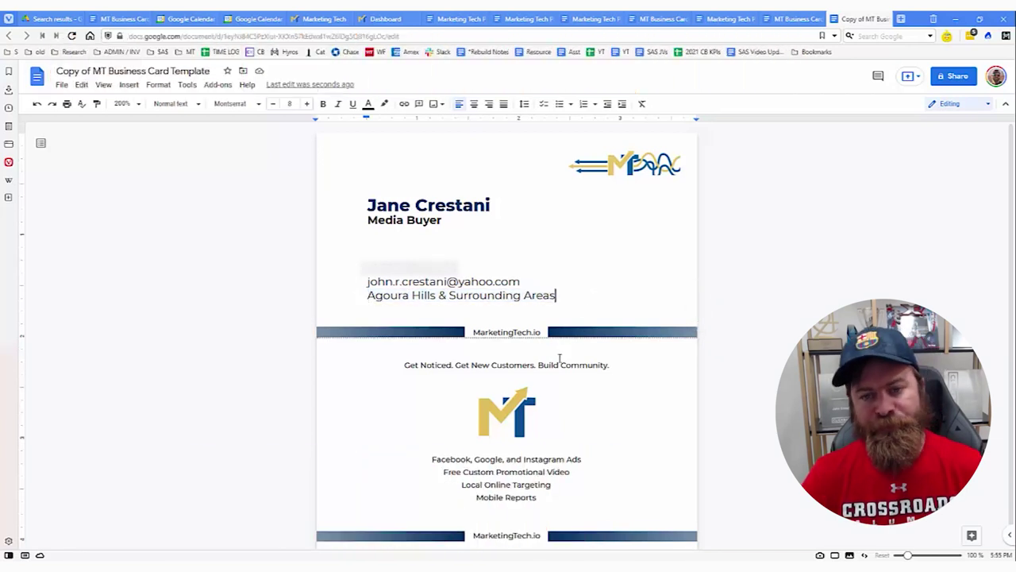
{"action": "scroll", "coordinate": [560, 359], "scroll_direction": "down", "scroll_amount": 1}
{"action": "triple_click", "coordinate": [608, 356]}
{"action": "left_click", "coordinate": [608, 355]}
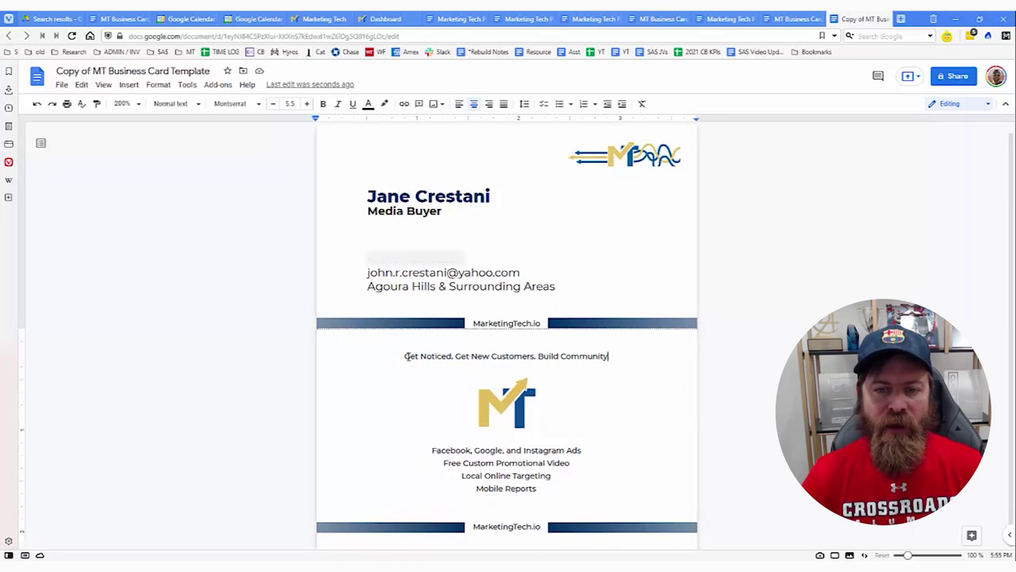
{"action": "left_click_drag", "start_coordinate": [405, 356], "coordinate": [577, 356]}
{"action": "left_click", "coordinate": [612, 356]}
{"action": "triple_click", "coordinate": [613, 356]}
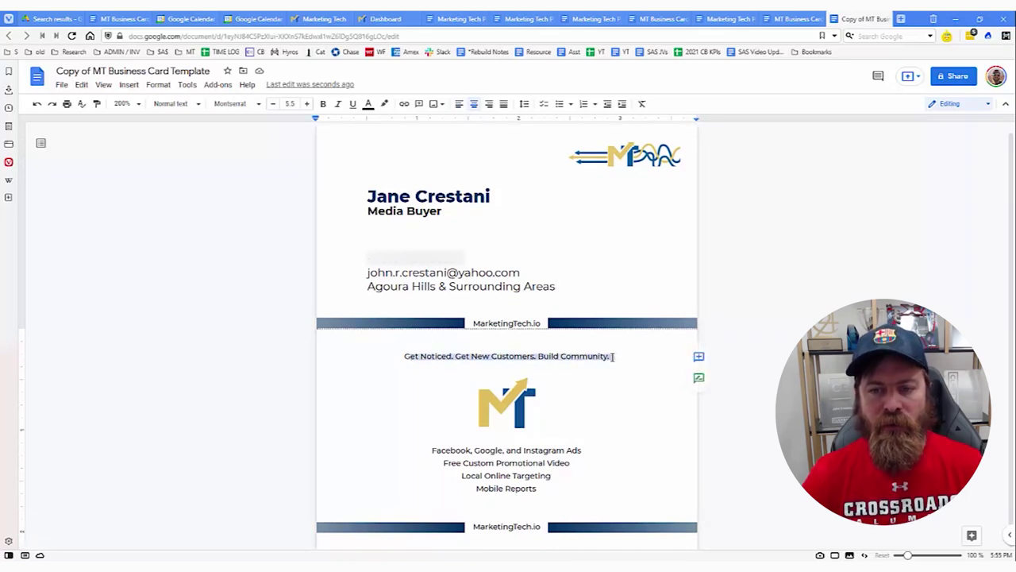
{"action": "left_click", "coordinate": [612, 356]}
{"action": "left_click_drag", "start_coordinate": [438, 451], "coordinate": [546, 450]}
{"action": "left_click", "coordinate": [535, 488]}
{"action": "left_click", "coordinate": [436, 450]}
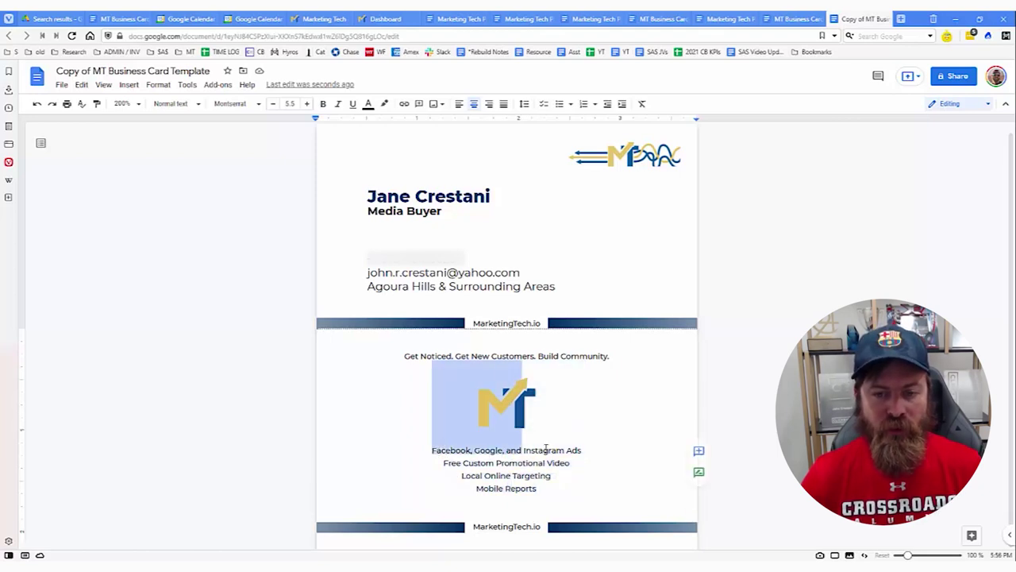
{"action": "left_click_drag", "start_coordinate": [459, 463], "coordinate": [558, 463]}
{"action": "left_click", "coordinate": [470, 479]}
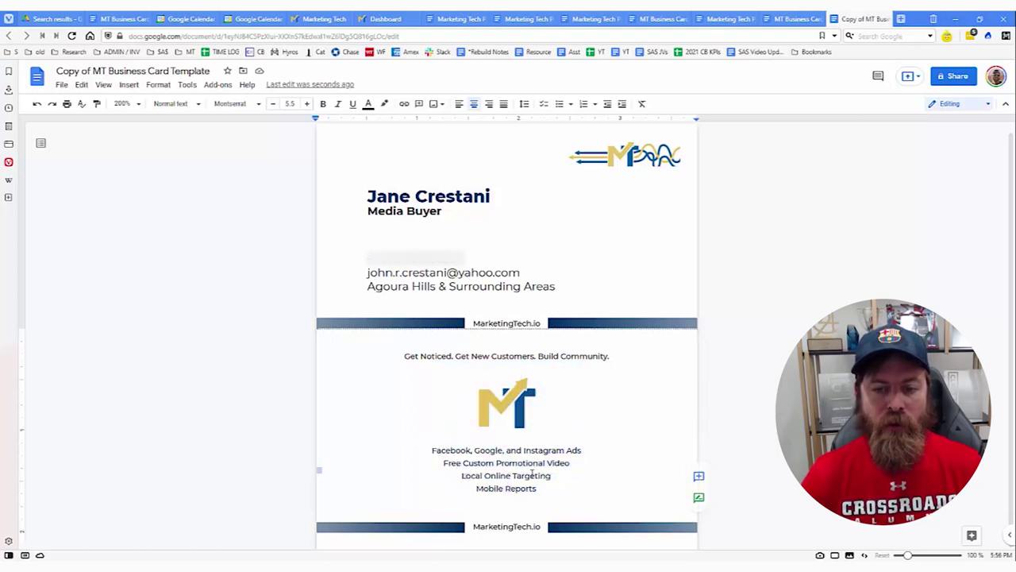
{"action": "left_click_drag", "start_coordinate": [499, 490], "coordinate": [536, 492]}
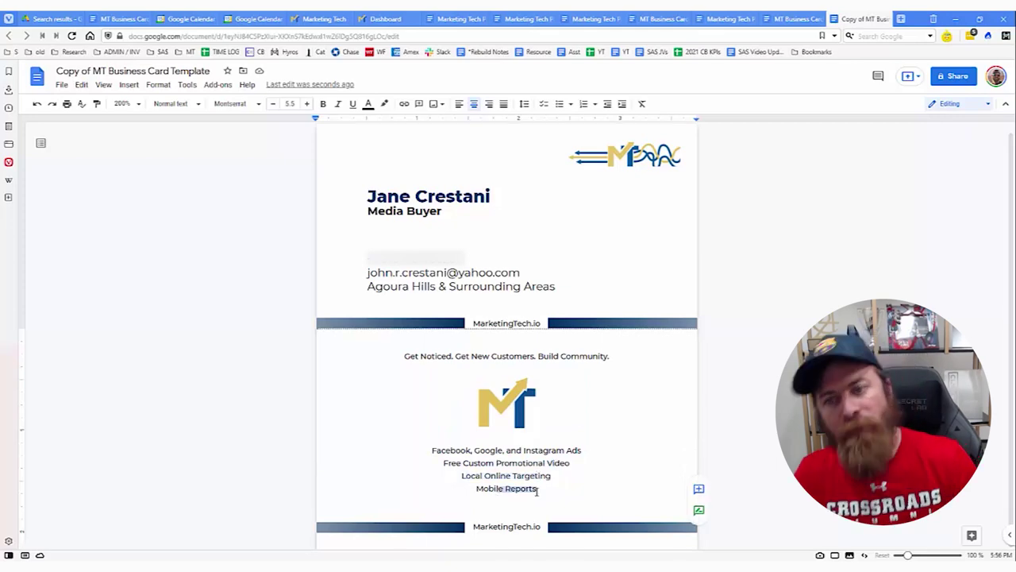
{"action": "left_click", "coordinate": [537, 491]}
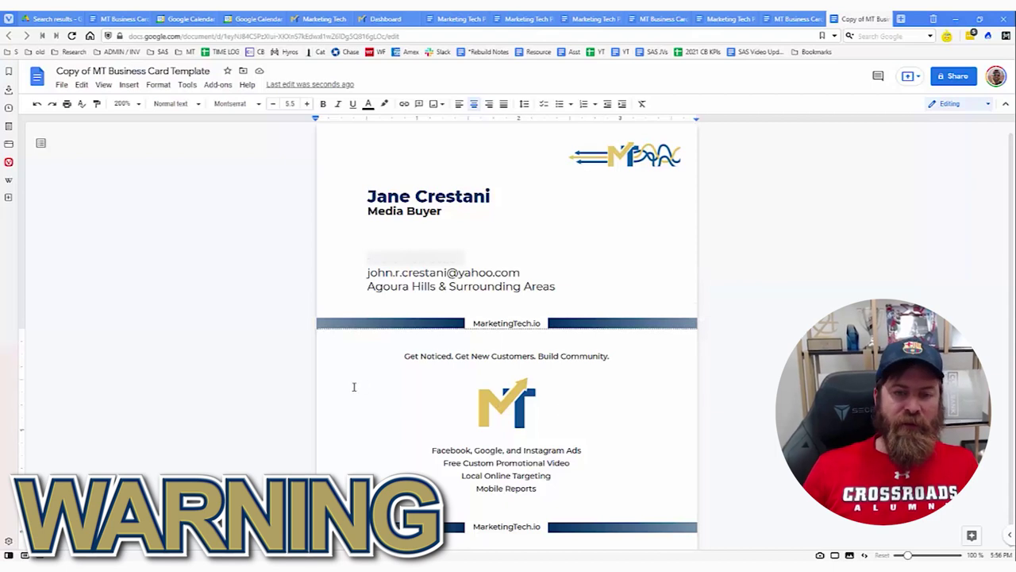
{"action": "mouse_move", "coordinate": [320, 372]}
{"action": "left_mouse_down"}
{"action": "mouse_move", "coordinate": [507, 359]}
{"action": "mouse_move", "coordinate": [701, 525]}
{"action": "left_mouse_up"}
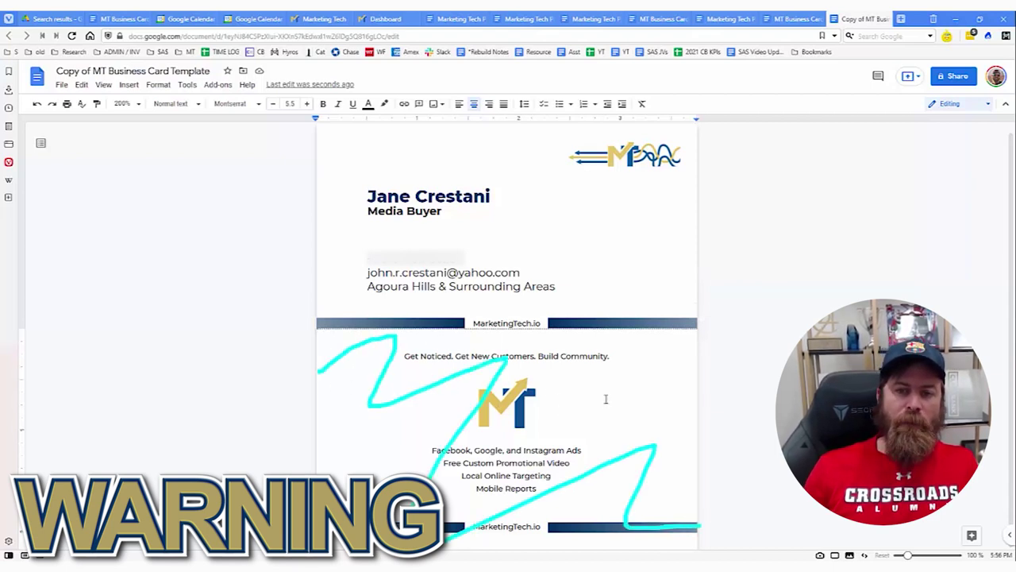
{"action": "mouse_move", "coordinate": [608, 140]}
{"action": "left_mouse_down"}
{"action": "mouse_move", "coordinate": [747, 178]}
{"action": "mouse_move", "coordinate": [672, 179]}
{"action": "left_mouse_up"}
{"action": "mouse_move", "coordinate": [364, 346]}
{"action": "left_mouse_down"}
{"action": "mouse_move", "coordinate": [634, 346]}
{"action": "mouse_move", "coordinate": [843, 558]}
{"action": "left_mouse_up"}
{"action": "key", "text": "Escape"}
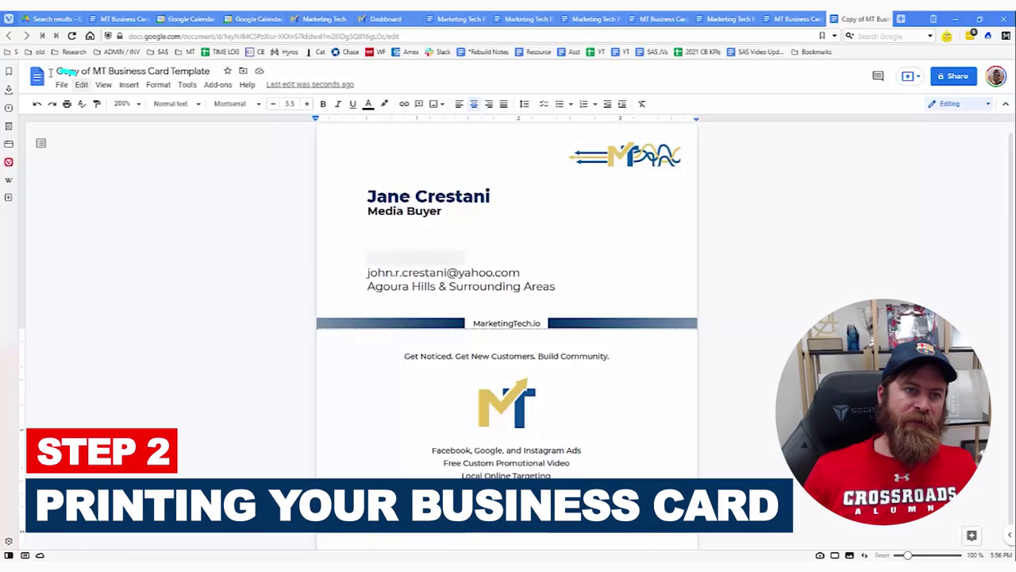
Download the business card copy as a PDF Document (.pdf) from the File menu.
{"action": "left_click", "coordinate": [62, 84]}
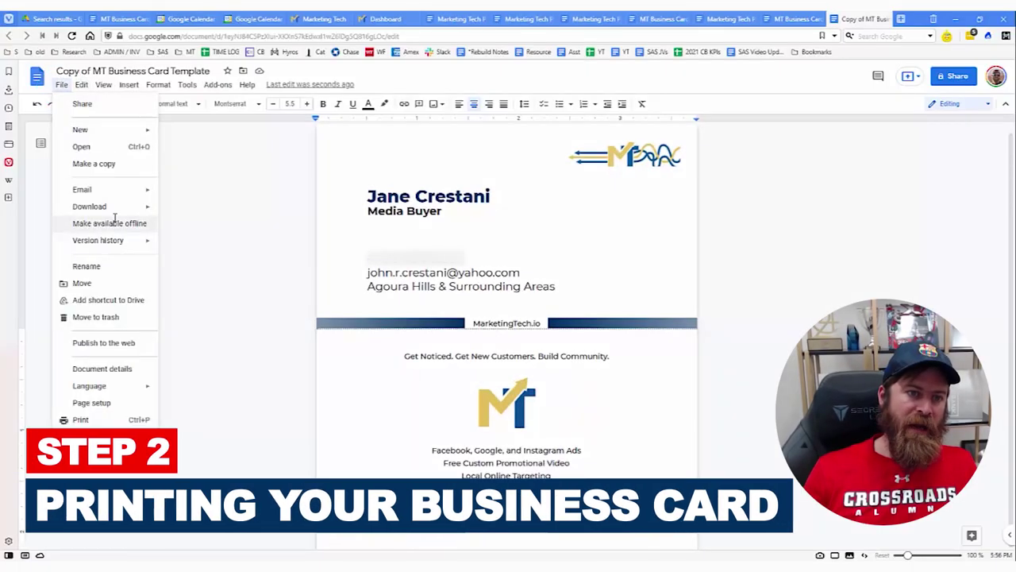
{"action": "mouse_move", "coordinate": [119, 206]}
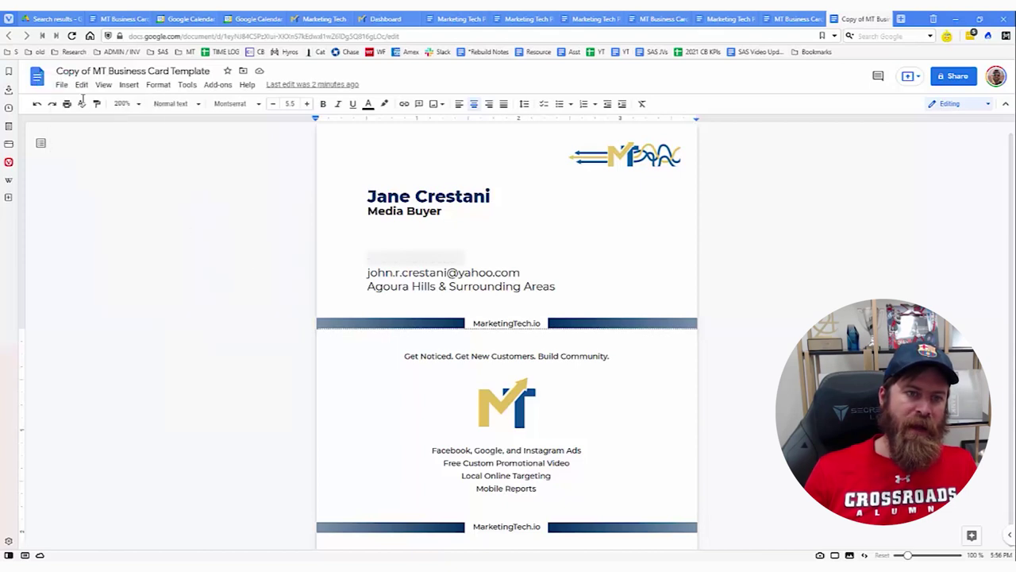
{"action": "left_click", "coordinate": [62, 85]}
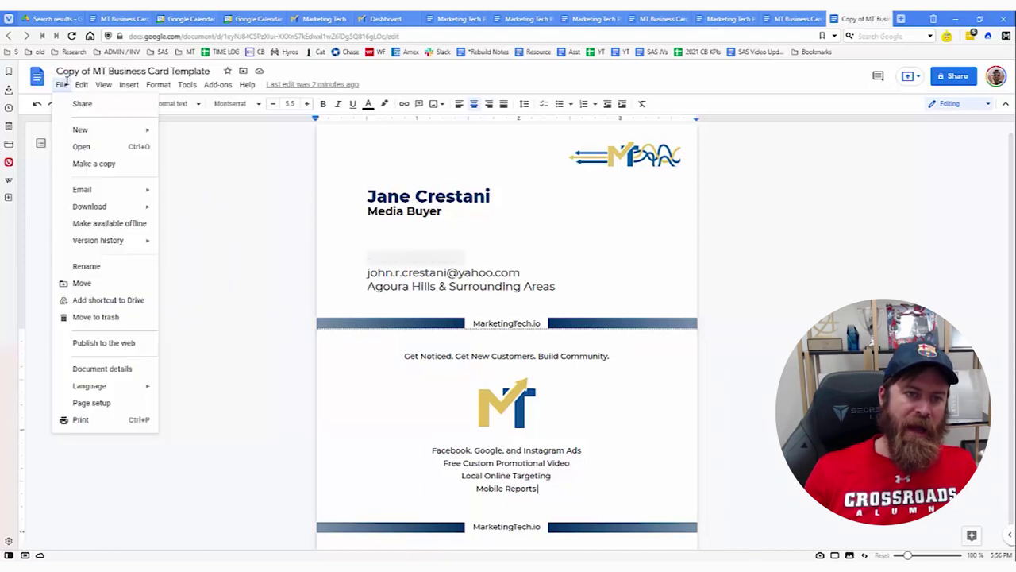
{"action": "mouse_move", "coordinate": [112, 210]}
{"action": "left_click", "coordinate": [222, 265]}
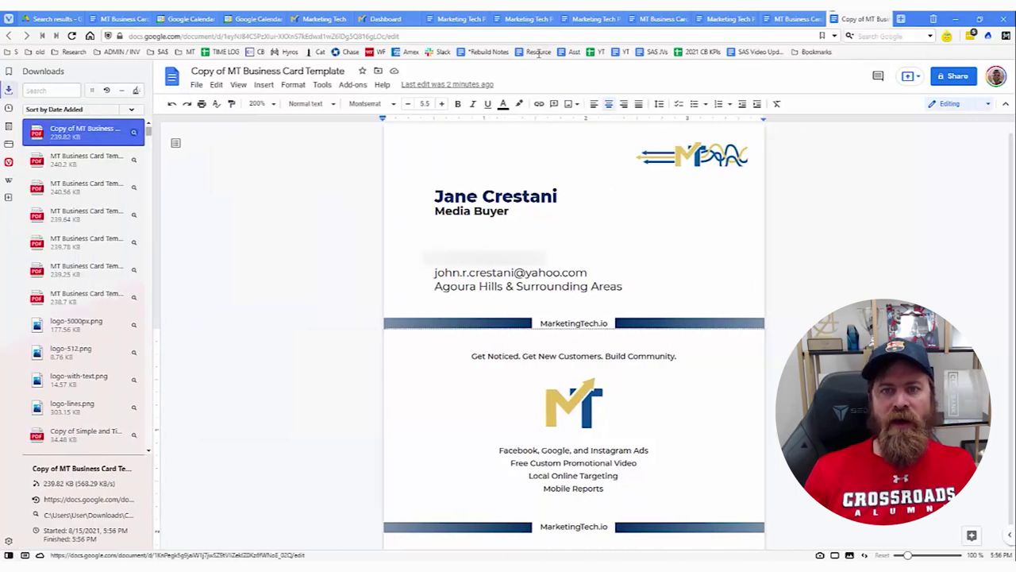
Open the downloaded business card PDF in its own tab, then return to the card document.
{"action": "left_click", "coordinate": [724, 18]}
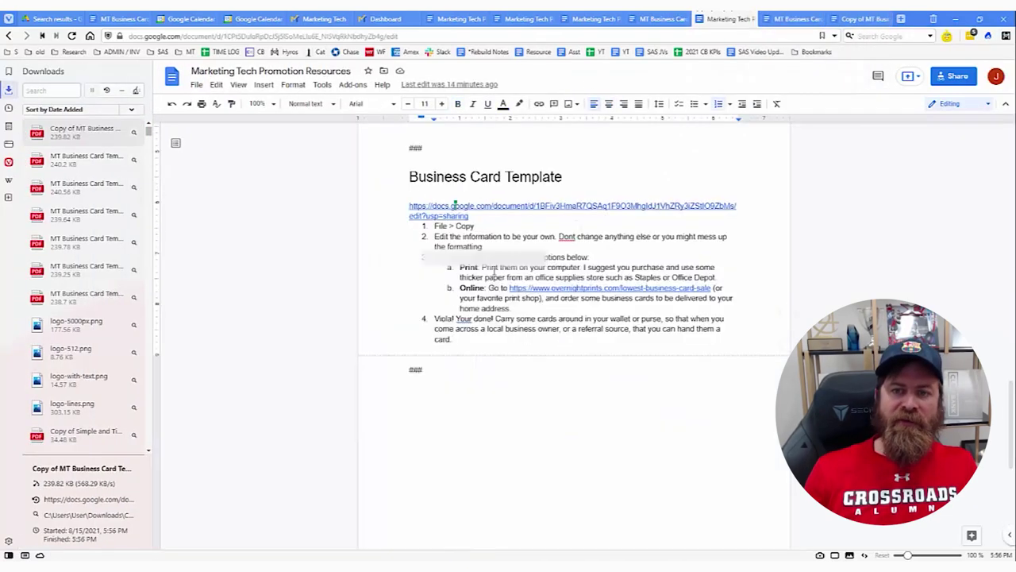
{"action": "left_click", "coordinate": [861, 18]}
{"action": "left_click_drag", "start_coordinate": [435, 272], "coordinate": [509, 289]}
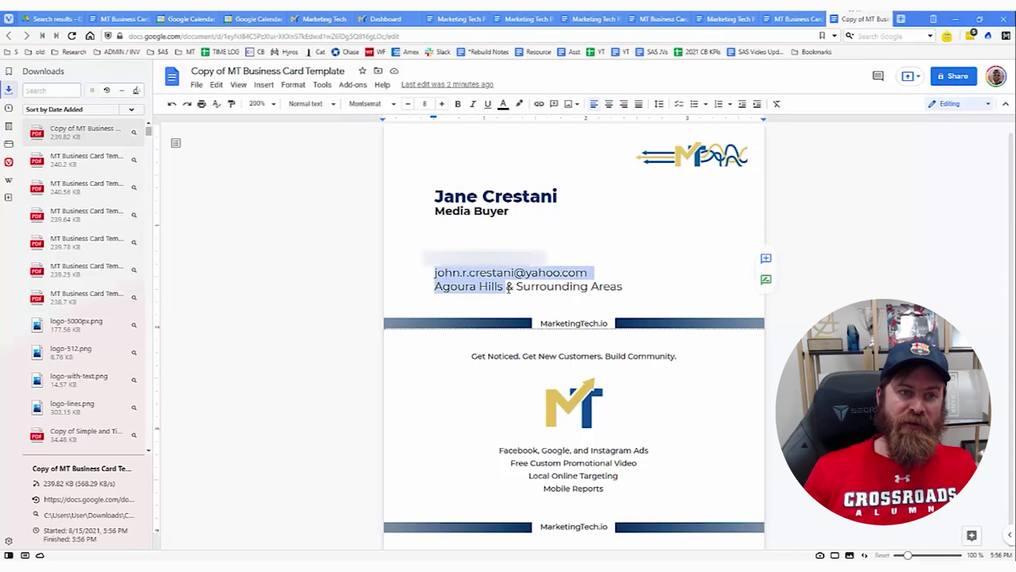
{"action": "left_click", "coordinate": [86, 129]}
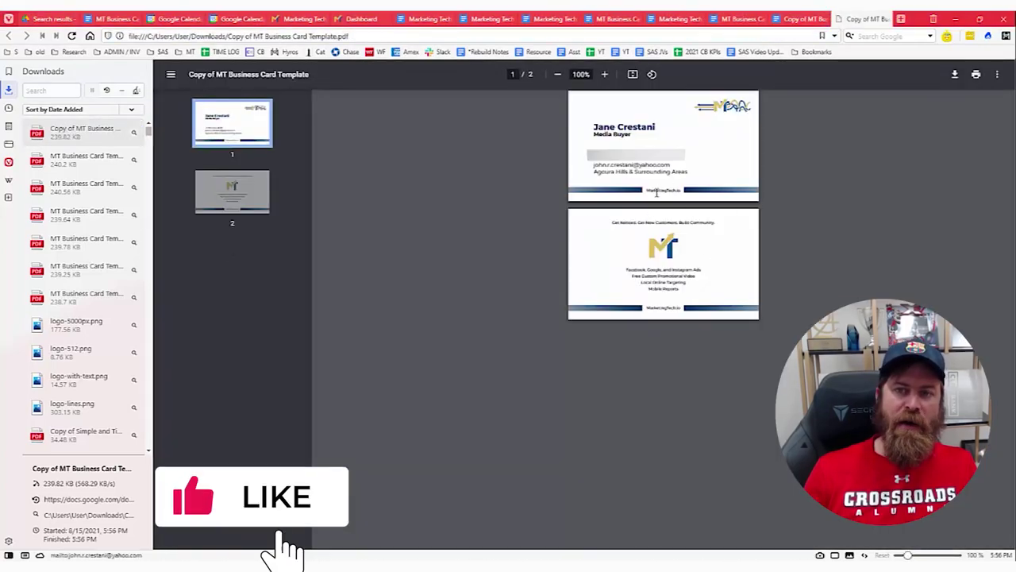
{"action": "left_click", "coordinate": [801, 18]}
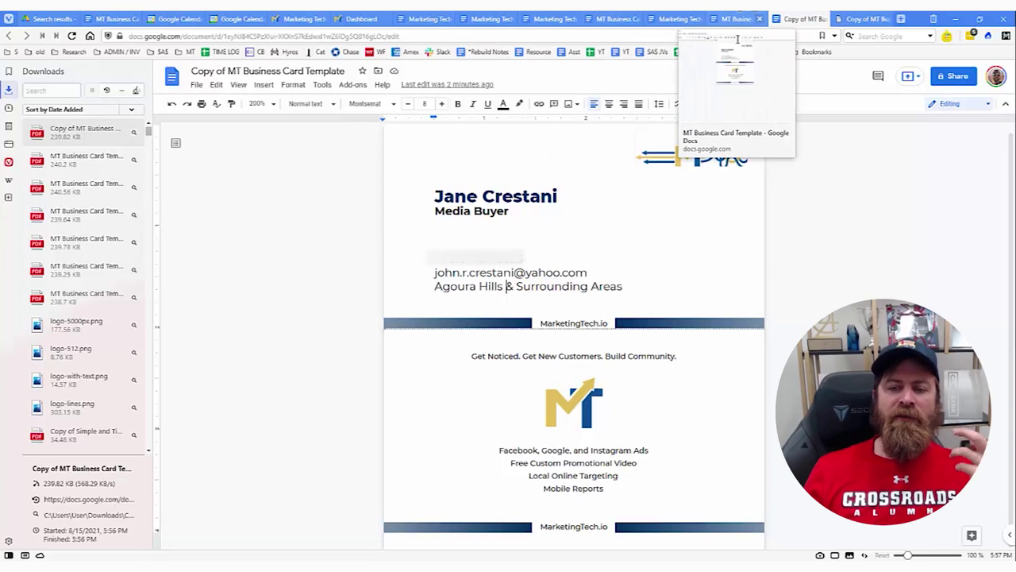
In the Promotion Resources doc, jump to the Business Card Template section's numbered steps.
{"action": "left_click", "coordinate": [491, 18]}
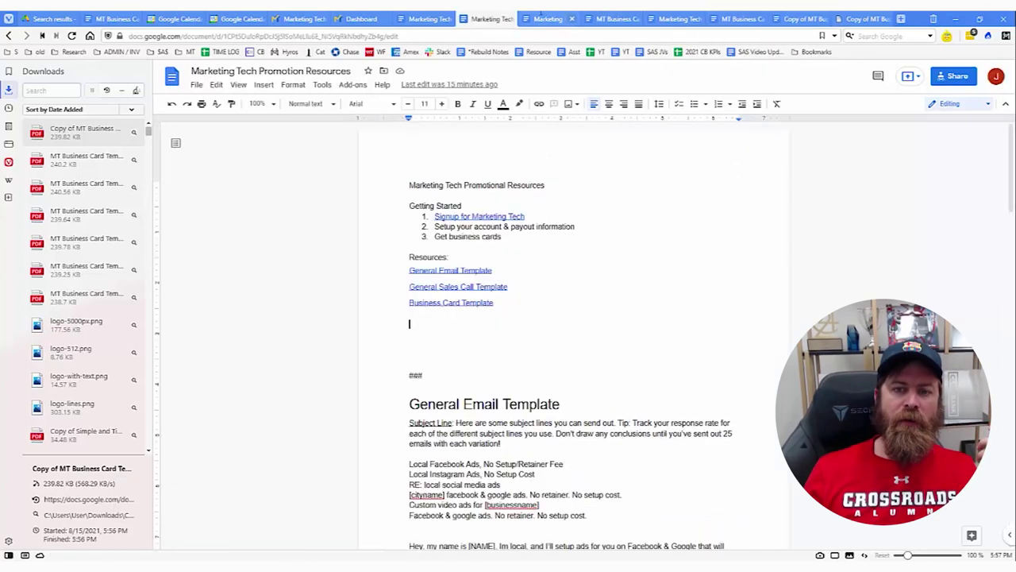
{"action": "left_click", "coordinate": [479, 303]}
{"action": "left_click", "coordinate": [480, 319]}
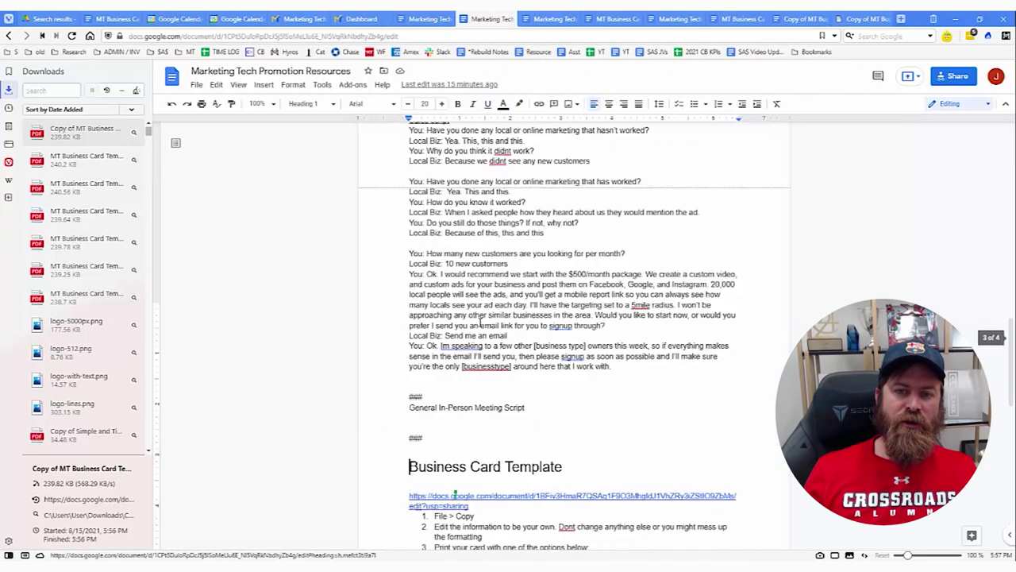
{"action": "scroll", "coordinate": [496, 346], "scroll_direction": "down", "scroll_amount": 4}
{"action": "left_click_drag", "start_coordinate": [436, 225], "coordinate": [540, 348]}
{"action": "left_click", "coordinate": [541, 347]}
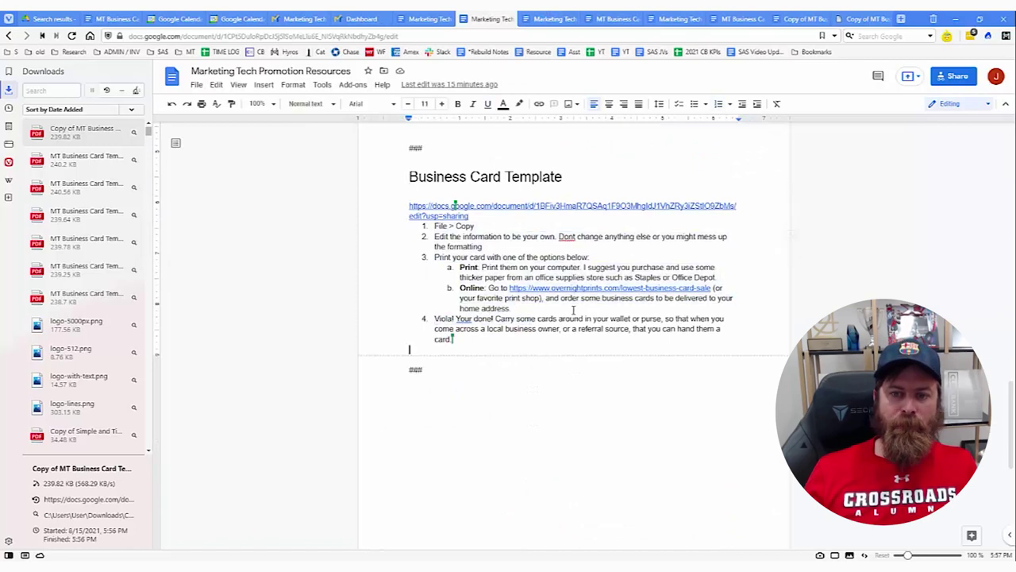
Zoom the doc to 200% and open the overnightprints sale link in a new tab.
{"action": "left_click", "coordinate": [260, 103]}
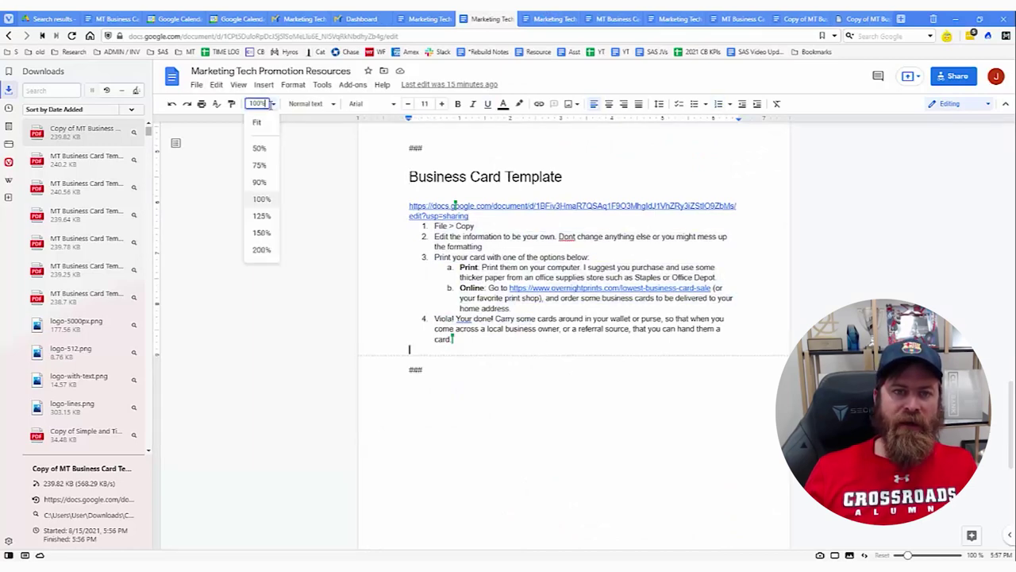
{"action": "left_click", "coordinate": [270, 251]}
{"action": "scroll", "coordinate": [277, 256], "scroll_direction": "down", "scroll_amount": 2}
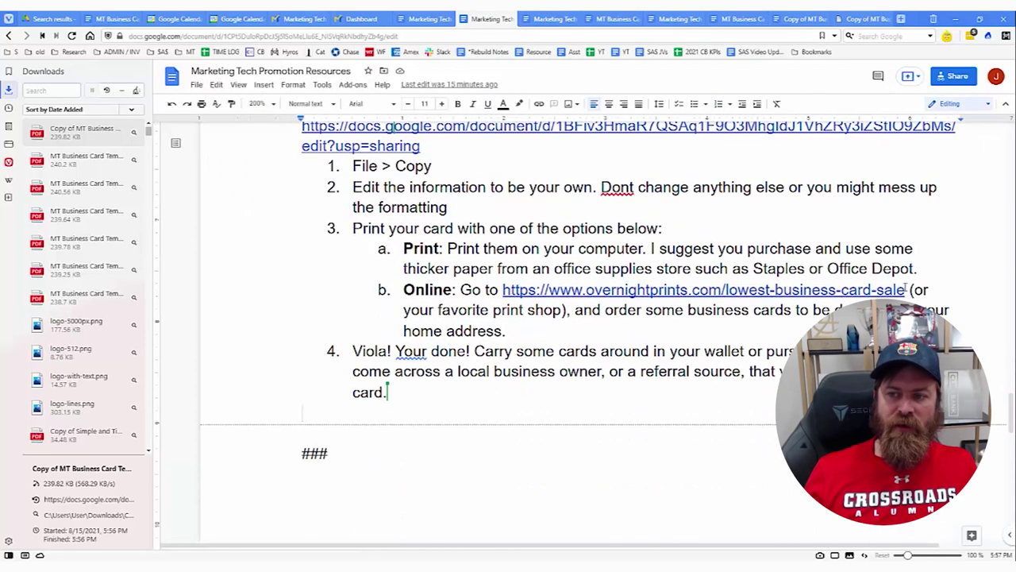
{"action": "left_click", "coordinate": [786, 290]}
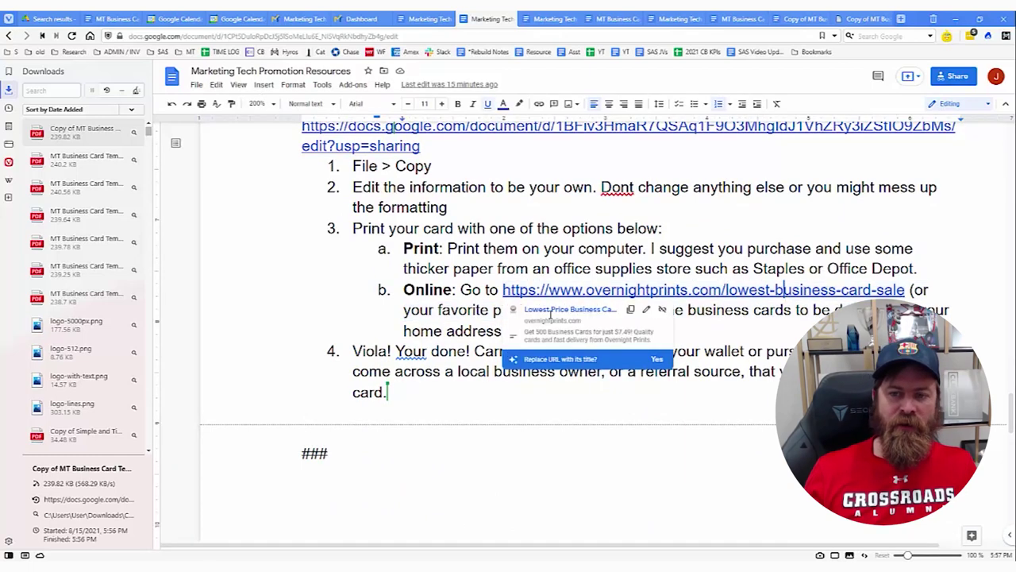
{"action": "left_click", "coordinate": [552, 311]}
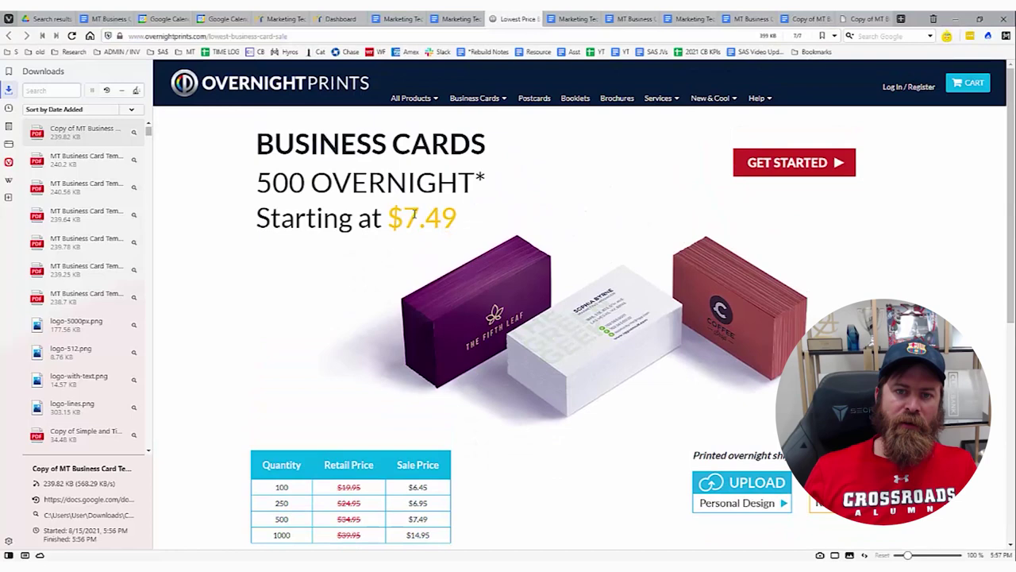
Review the $7.49 business card price heading, then go back to the Lowest Price sale page.
{"action": "triple_click", "coordinate": [491, 214]}
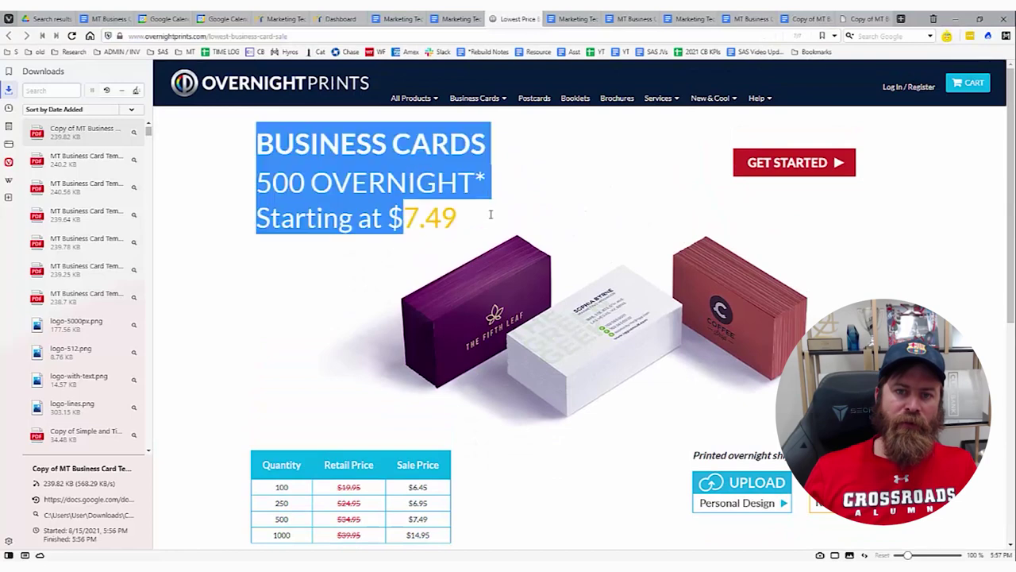
{"action": "double_click", "coordinate": [465, 226]}
{"action": "triple_click", "coordinate": [465, 226]}
{"action": "left_click", "coordinate": [194, 257]}
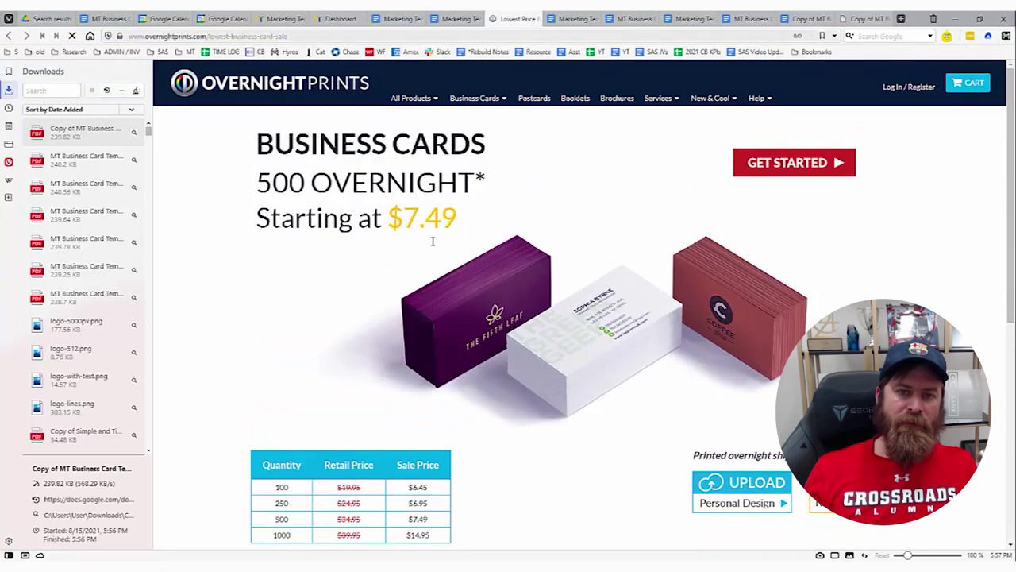
{"action": "scroll", "coordinate": [444, 318], "scroll_direction": "down", "scroll_amount": 2}
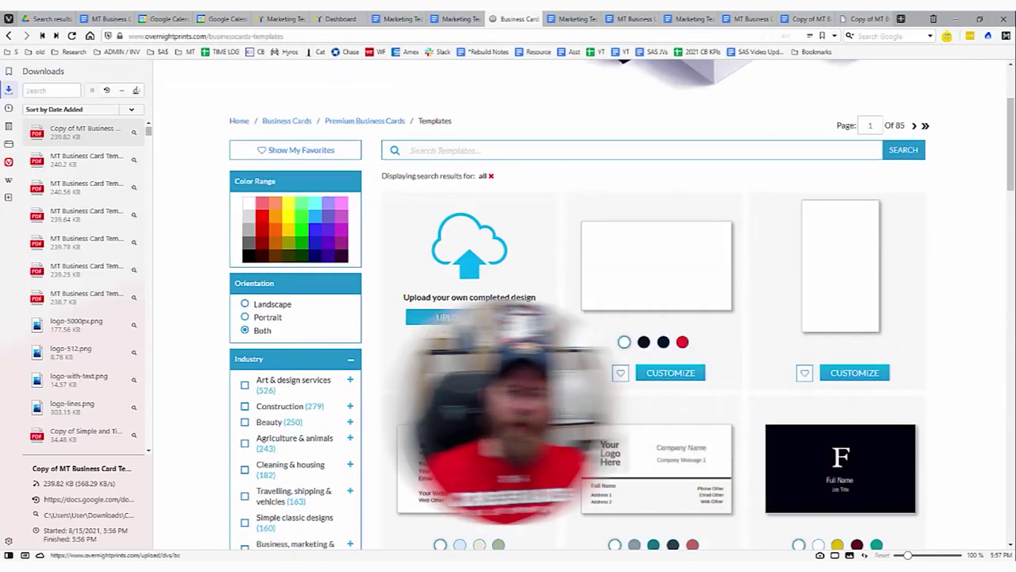
{"action": "scroll", "coordinate": [495, 309], "scroll_direction": "up", "scroll_amount": 2}
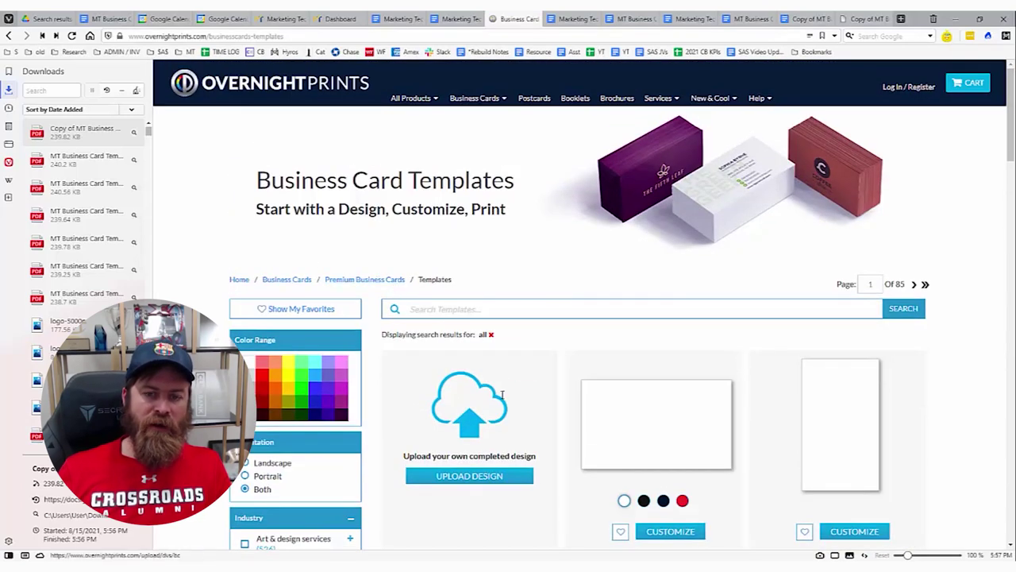
{"action": "scroll", "coordinate": [502, 395], "scroll_direction": "down", "scroll_amount": 3}
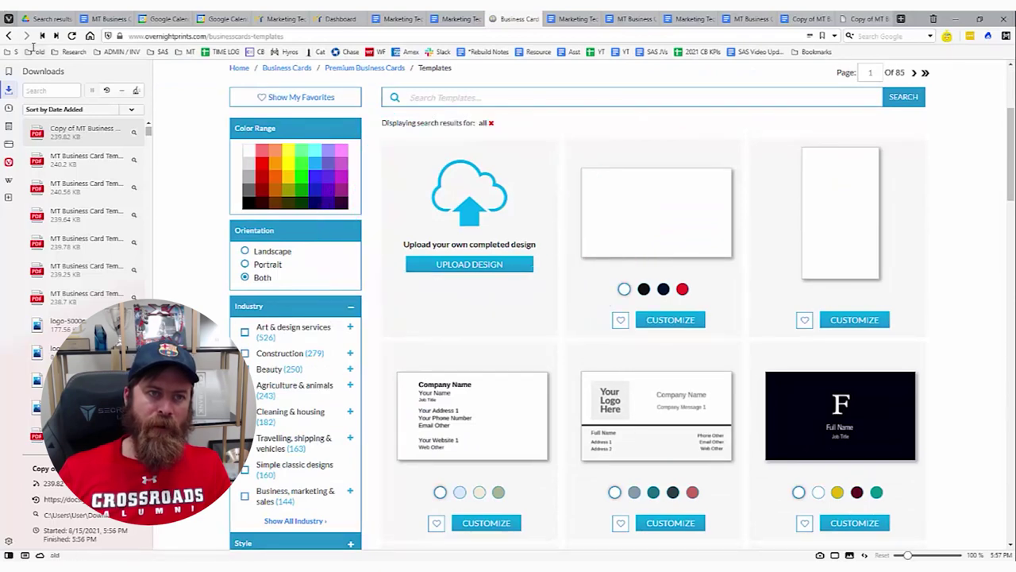
{"action": "left_click", "coordinate": [9, 36]}
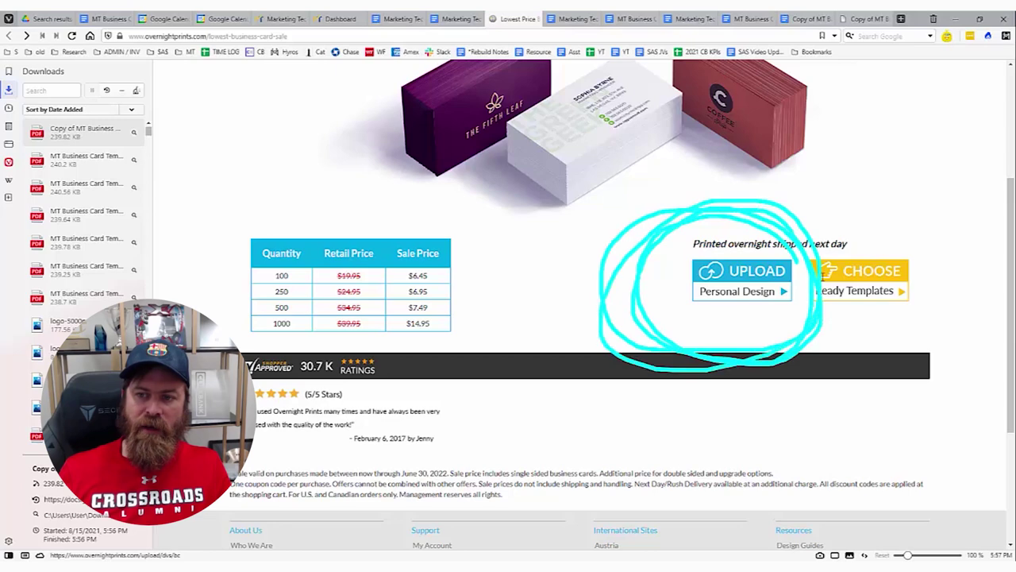
Upload the personal contact design for the front and the MarketingTech.io logo design for the back.
{"action": "left_click", "coordinate": [675, 527]}
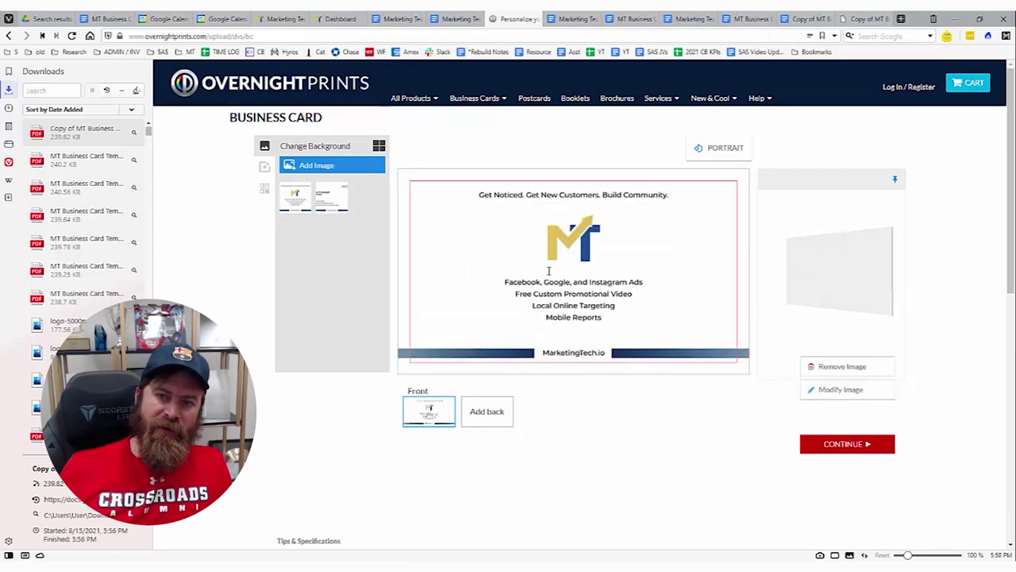
{"action": "left_click", "coordinate": [332, 200]}
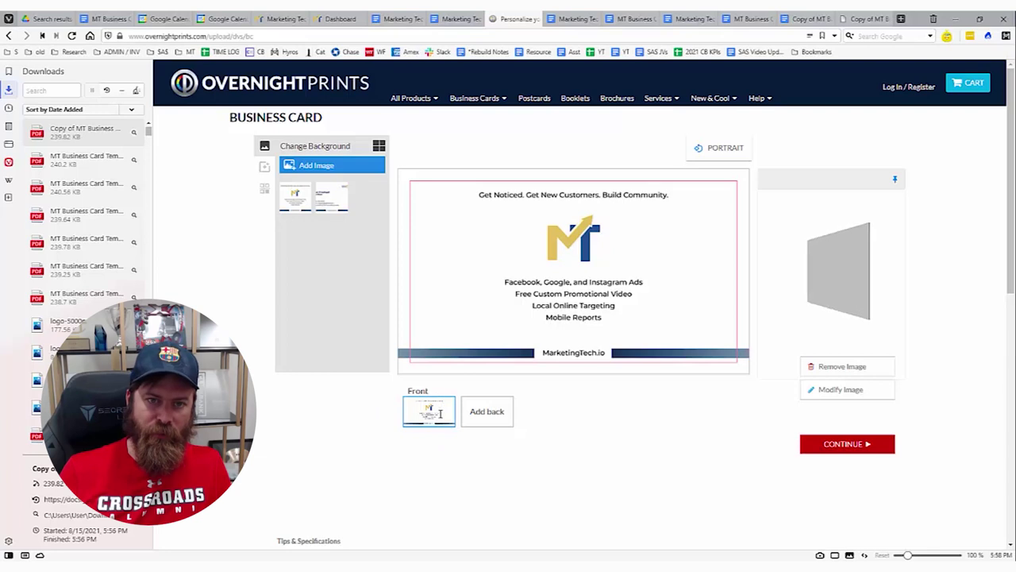
{"action": "left_click", "coordinate": [328, 199]}
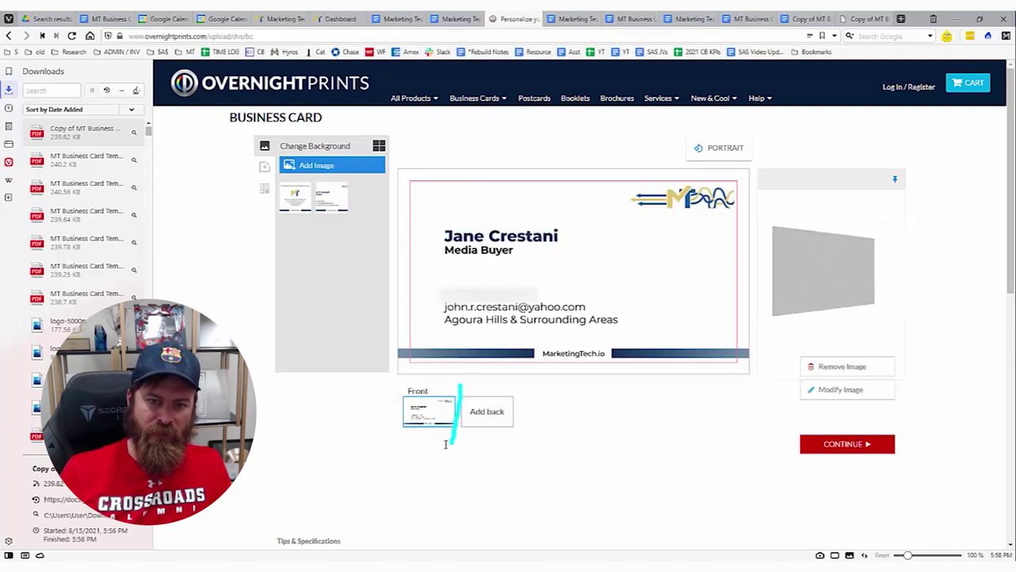
{"action": "scroll", "coordinate": [503, 411], "scroll_direction": "up", "scroll_amount": 3}
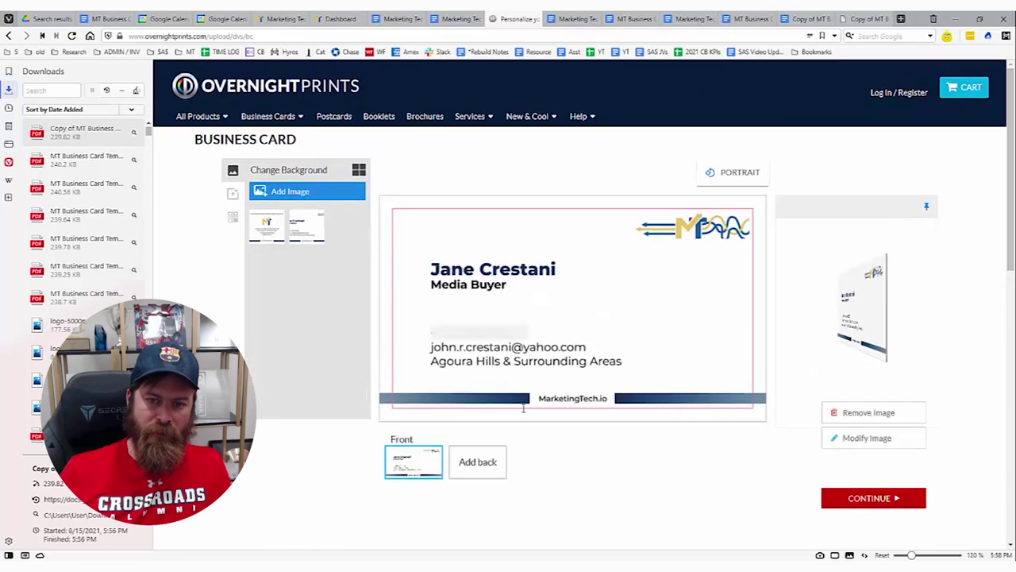
{"action": "left_click", "coordinate": [475, 446]}
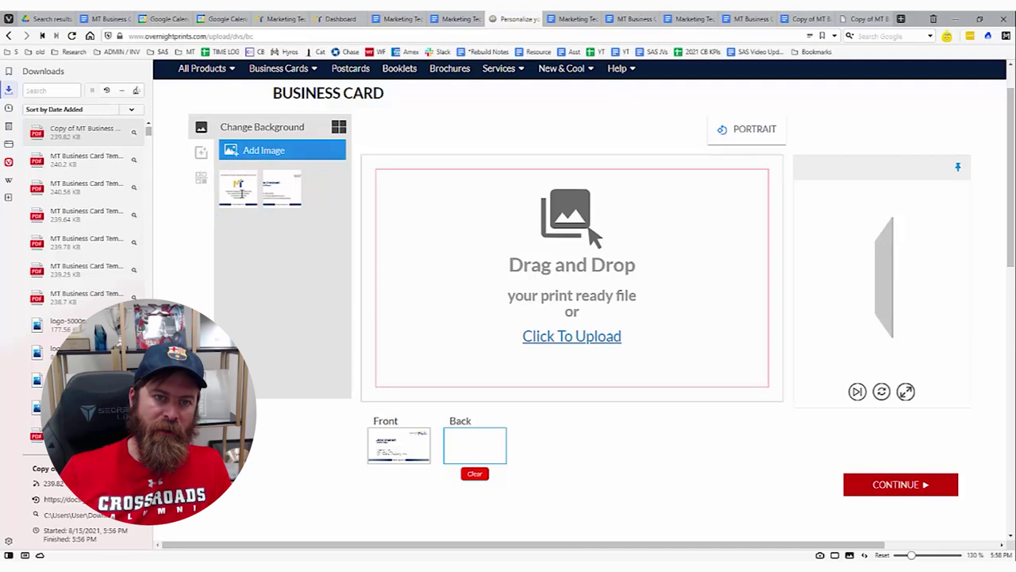
{"action": "left_click", "coordinate": [238, 186]}
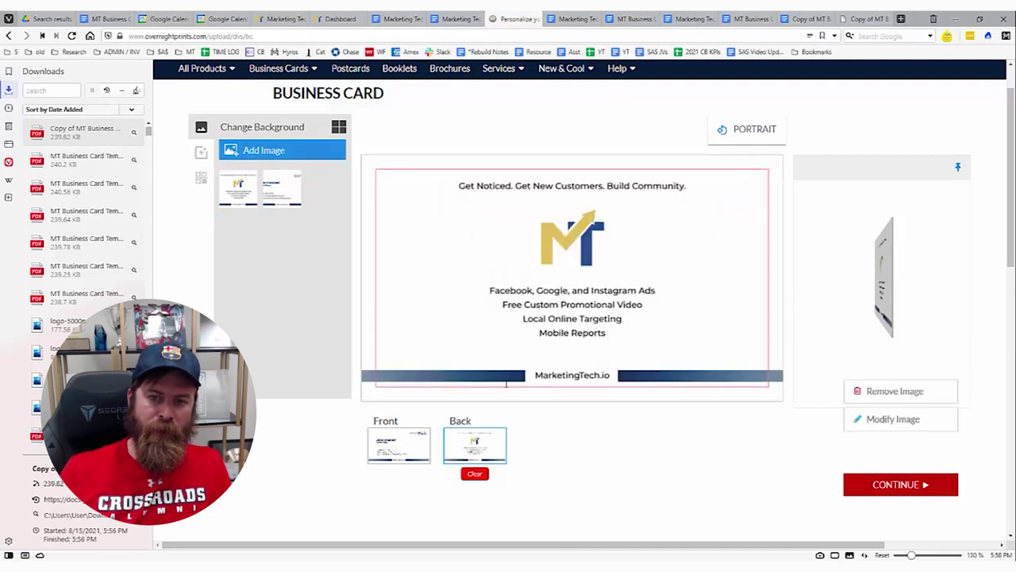
Flip between the card's front and back previews to check both designs.
{"action": "left_click", "coordinate": [393, 446]}
{"action": "left_click", "coordinate": [469, 442]}
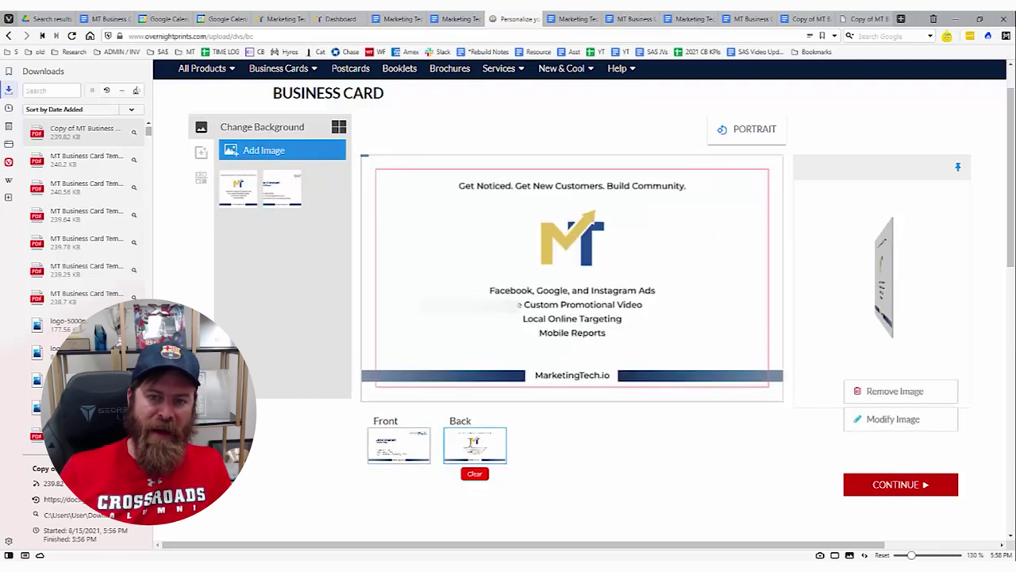
{"action": "left_click", "coordinate": [422, 445]}
{"action": "left_click", "coordinate": [473, 451]}
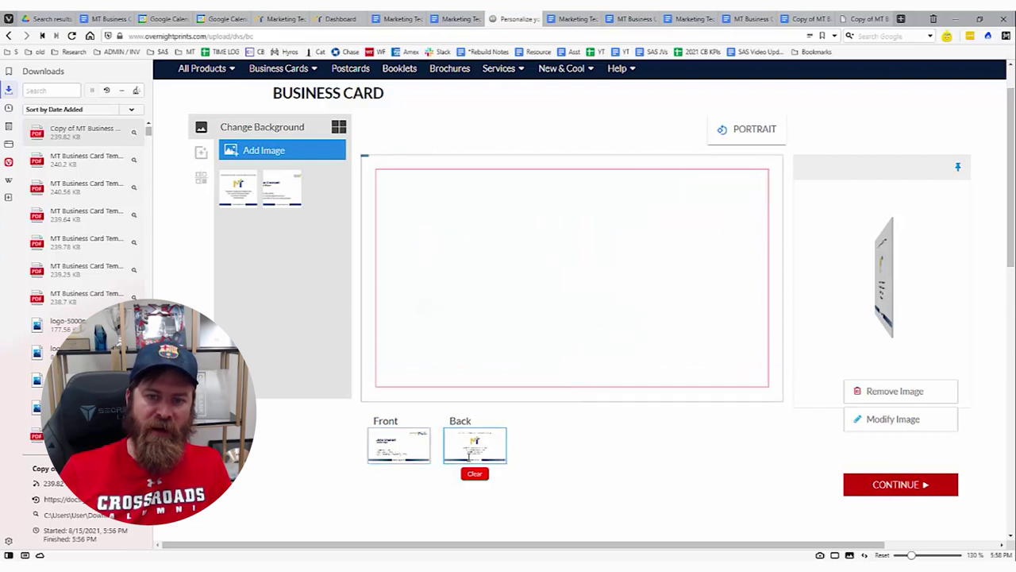
{"action": "left_click", "coordinate": [399, 446]}
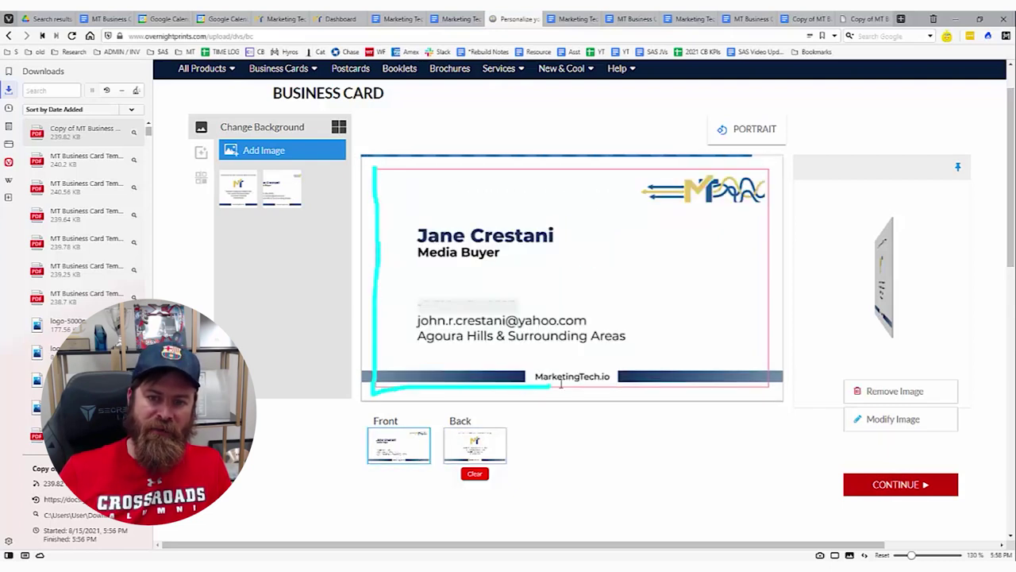
{"action": "mouse_move", "coordinate": [786, 387]}
{"action": "left_mouse_down"}
{"action": "mouse_move", "coordinate": [771, 169]}
{"action": "mouse_move", "coordinate": [381, 156]}
{"action": "left_mouse_up"}
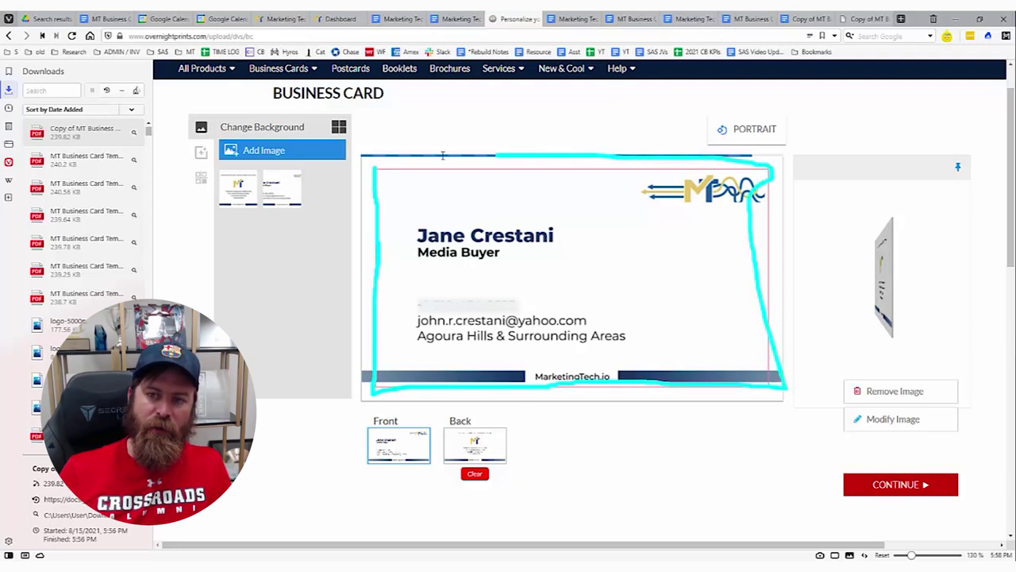
{"action": "key", "text": "Escape"}
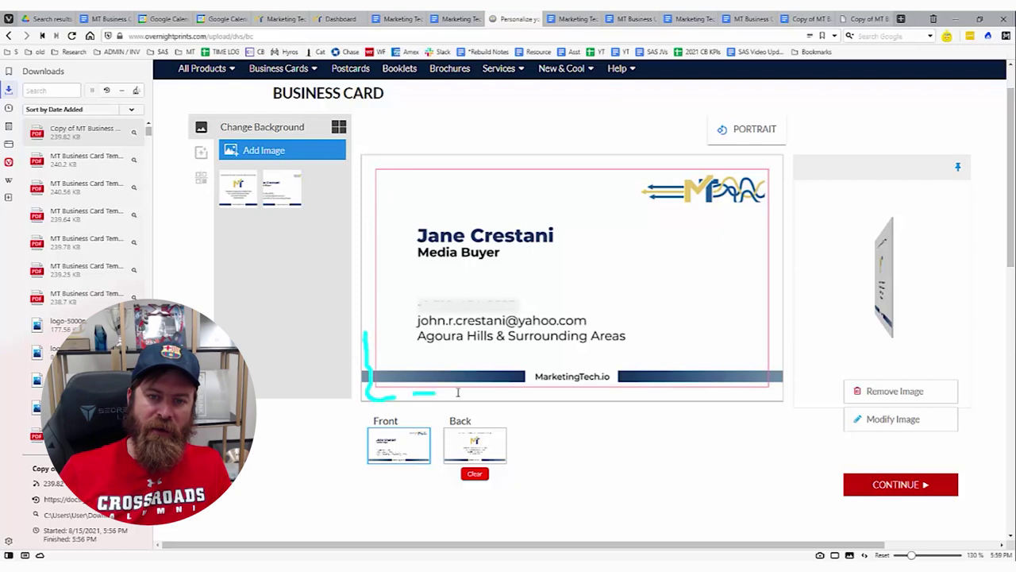
{"action": "mouse_move", "coordinate": [459, 392]}
{"action": "left_mouse_down"}
{"action": "mouse_move", "coordinate": [630, 404]}
{"action": "mouse_move", "coordinate": [767, 397]}
{"action": "mouse_move", "coordinate": [778, 261]}
{"action": "left_mouse_up"}
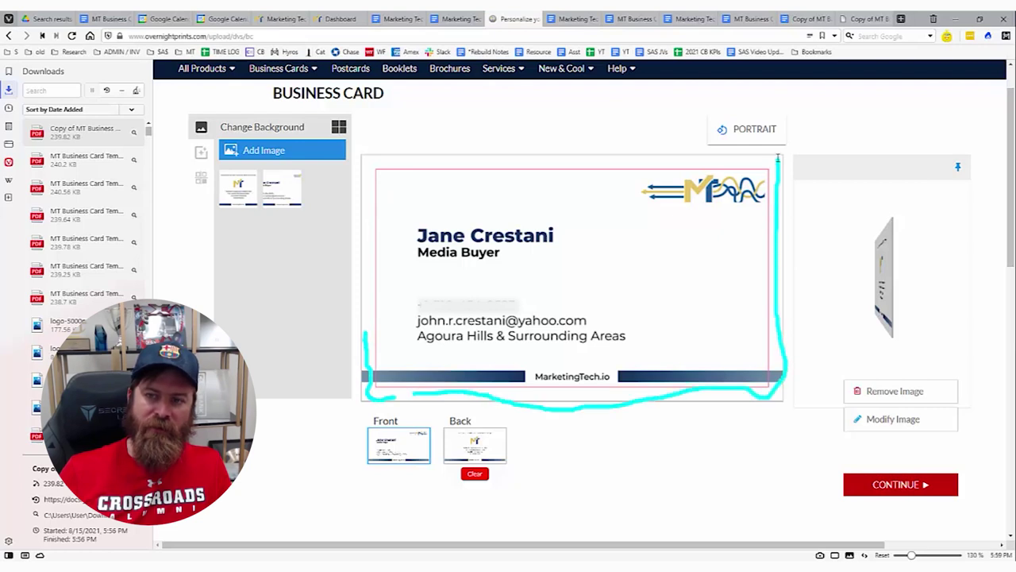
{"action": "left_click_drag", "start_coordinate": [778, 159], "coordinate": [359, 163]}
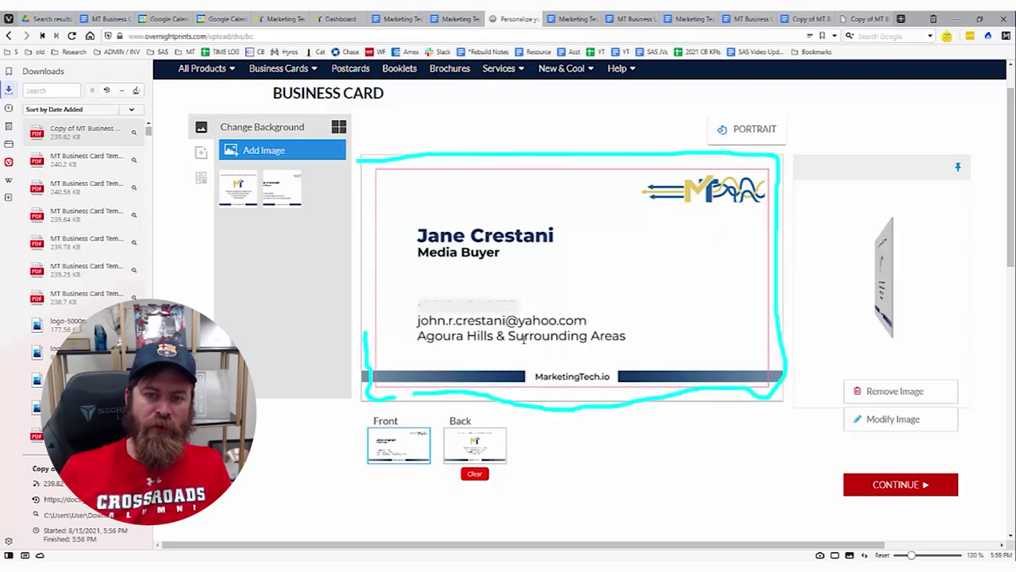
{"action": "left_click_drag", "start_coordinate": [577, 236], "coordinate": [226, 295]}
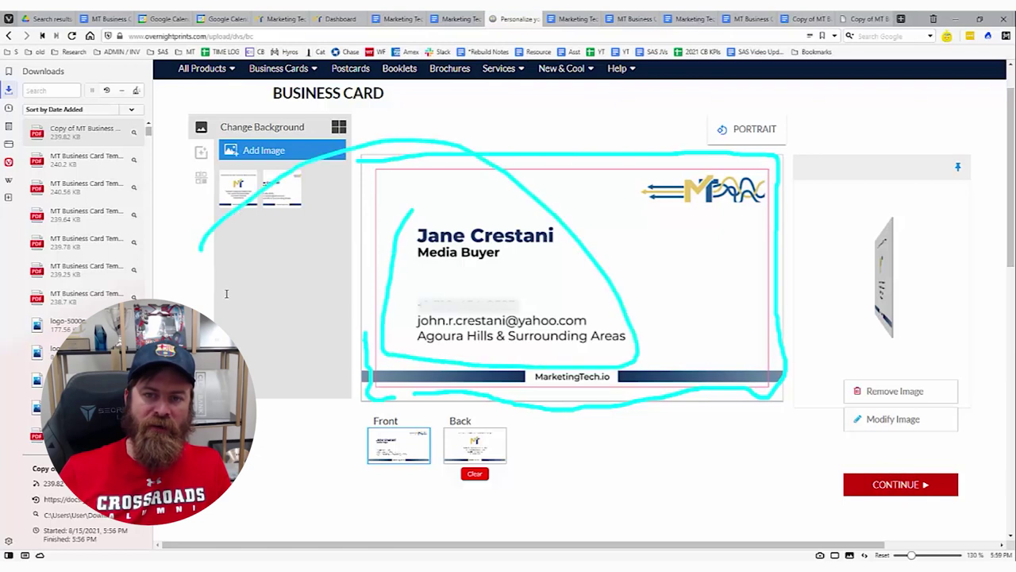
Recheck the back and front designs and scroll down the Approve & Order page.
{"action": "left_click", "coordinate": [461, 441]}
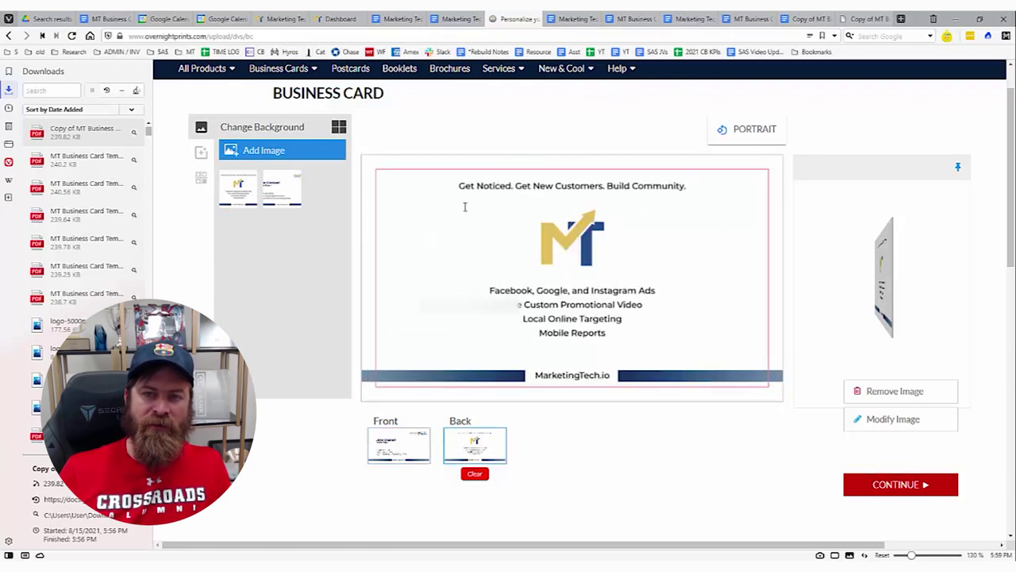
{"action": "left_click_drag", "start_coordinate": [721, 182], "coordinate": [798, 263]}
{"action": "left_click", "coordinate": [405, 455]}
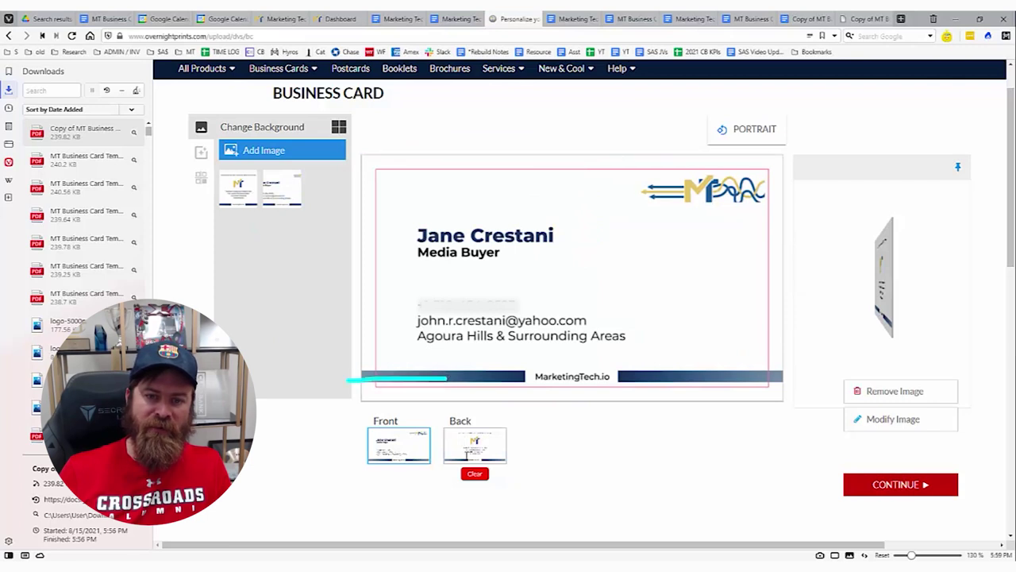
{"action": "left_click", "coordinate": [475, 449]}
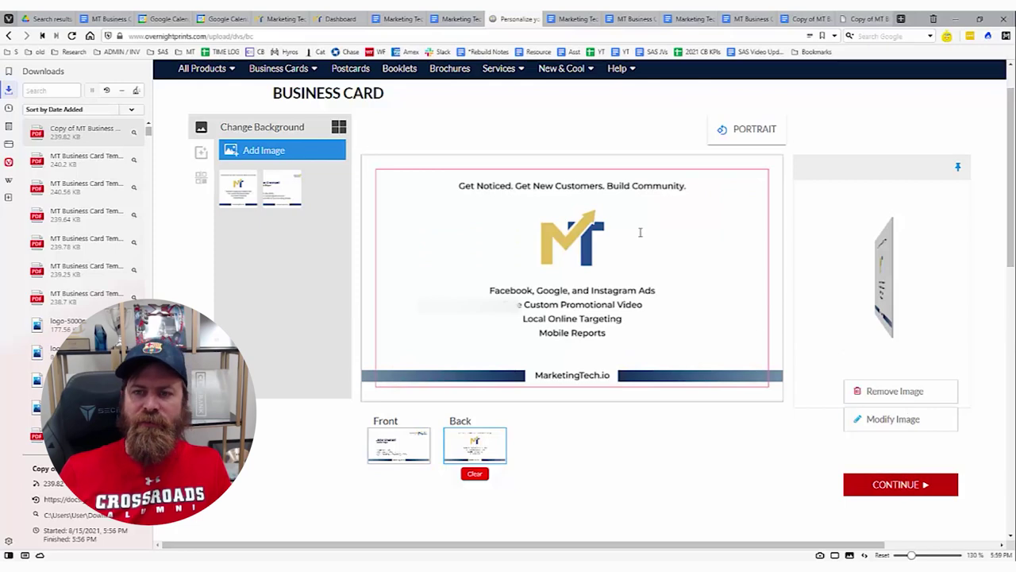
{"action": "left_click", "coordinate": [414, 437]}
{"action": "scroll", "coordinate": [801, 388], "scroll_direction": "down", "scroll_amount": 4}
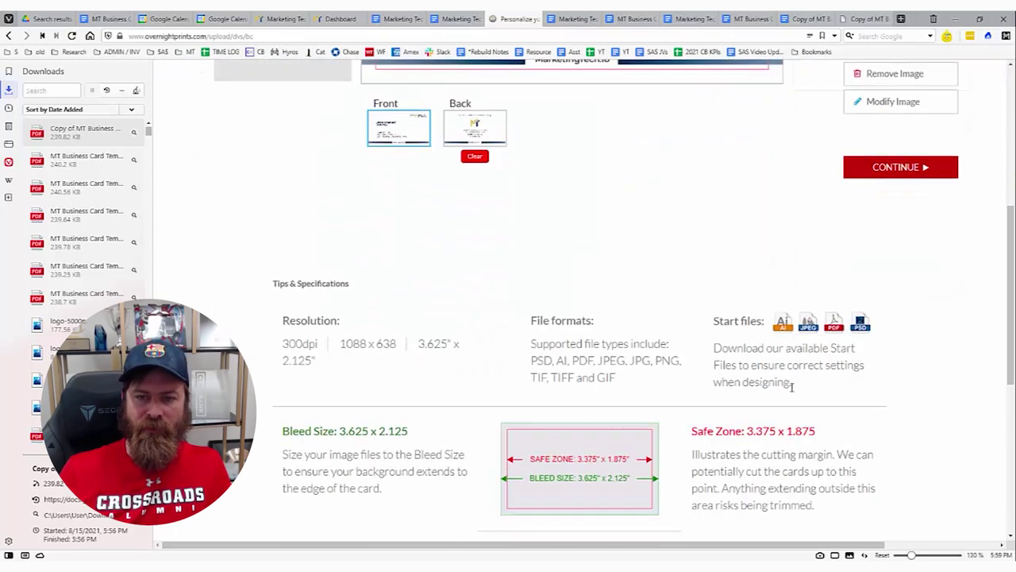
{"action": "scroll", "coordinate": [516, 373], "scroll_direction": "down", "scroll_amount": 5}
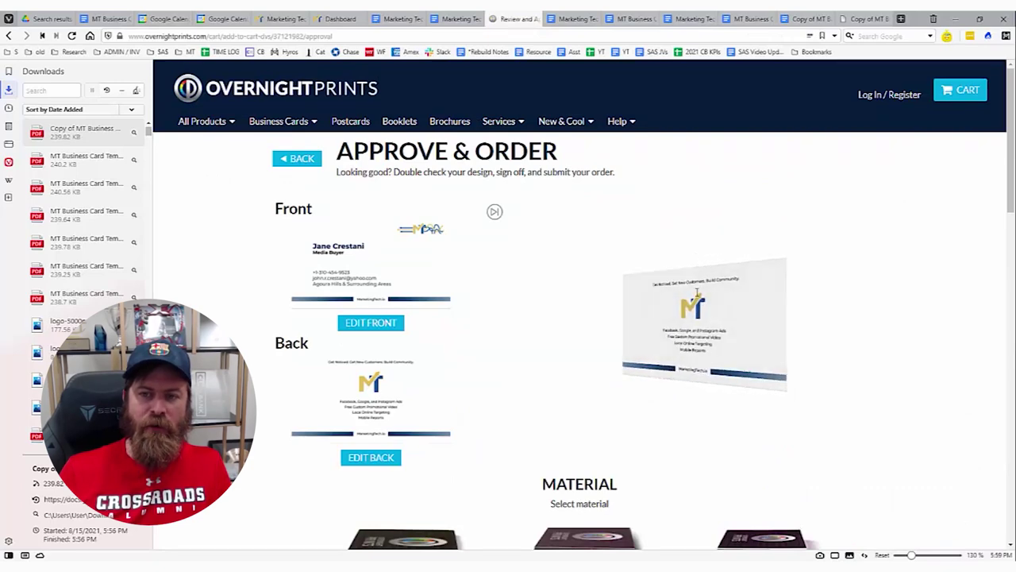
Review the Approve & Order options, including the FAT card material.
{"action": "scroll", "coordinate": [802, 417], "scroll_direction": "down", "scroll_amount": 1}
{"action": "scroll", "coordinate": [802, 417], "scroll_direction": "down", "scroll_amount": 7}
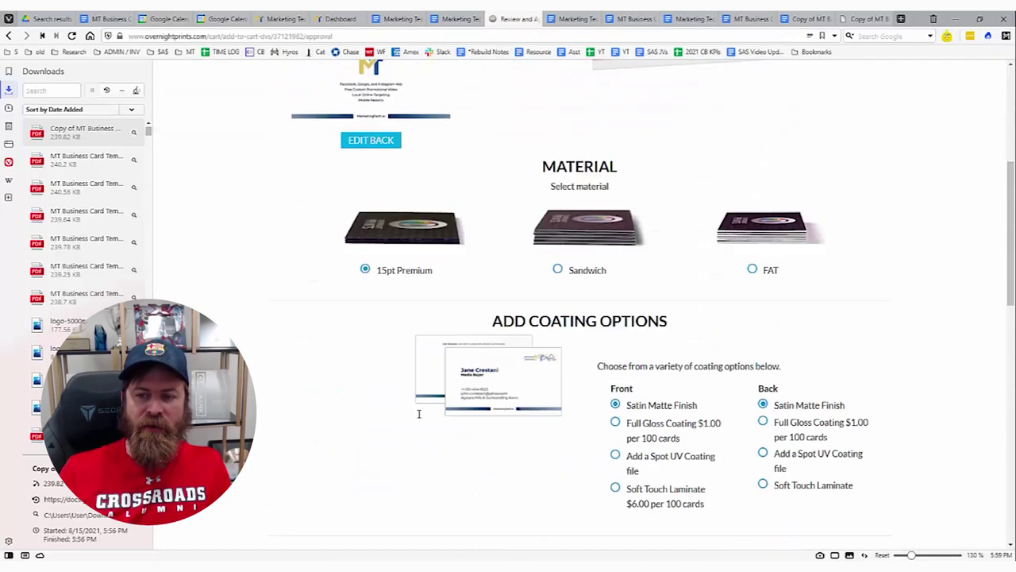
{"action": "scroll", "coordinate": [480, 348], "scroll_direction": "down", "scroll_amount": 5}
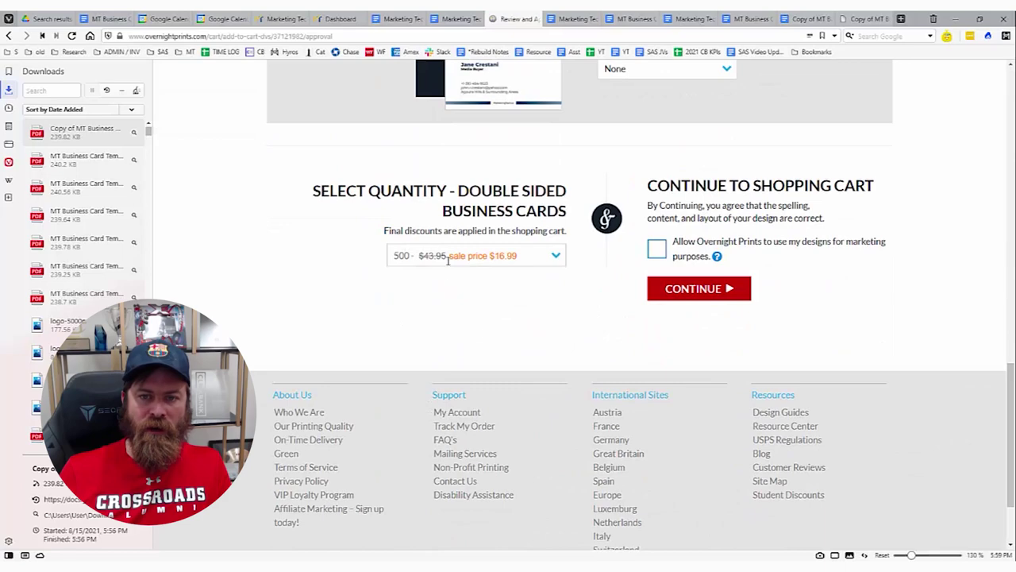
{"action": "scroll", "coordinate": [530, 284], "scroll_direction": "up", "scroll_amount": 6}
{"action": "scroll", "coordinate": [699, 254], "scroll_direction": "up", "scroll_amount": 3}
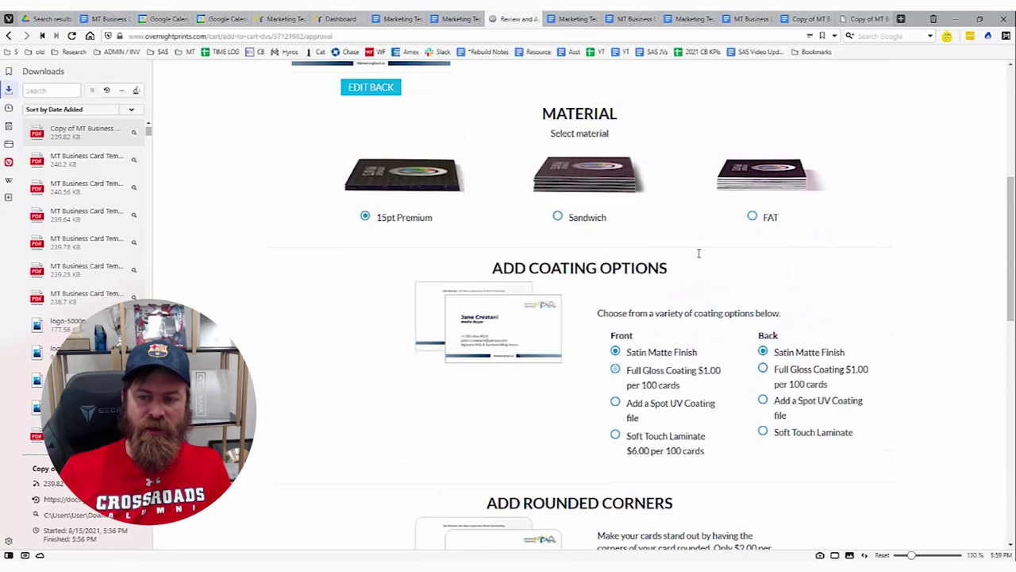
{"action": "left_click_drag", "start_coordinate": [601, 311], "coordinate": [663, 349]}
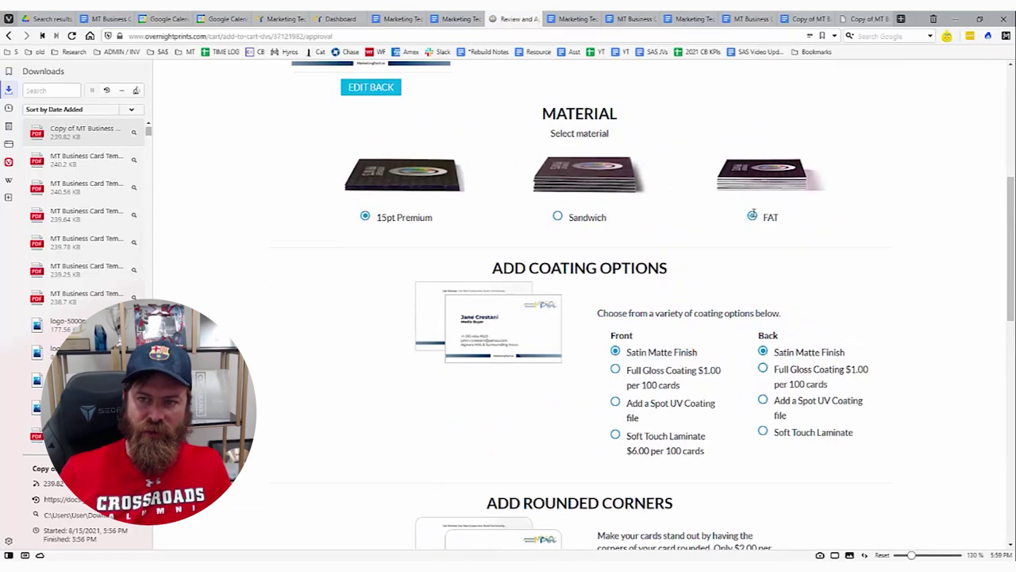
{"action": "scroll", "coordinate": [628, 223], "scroll_direction": "down", "scroll_amount": 4}
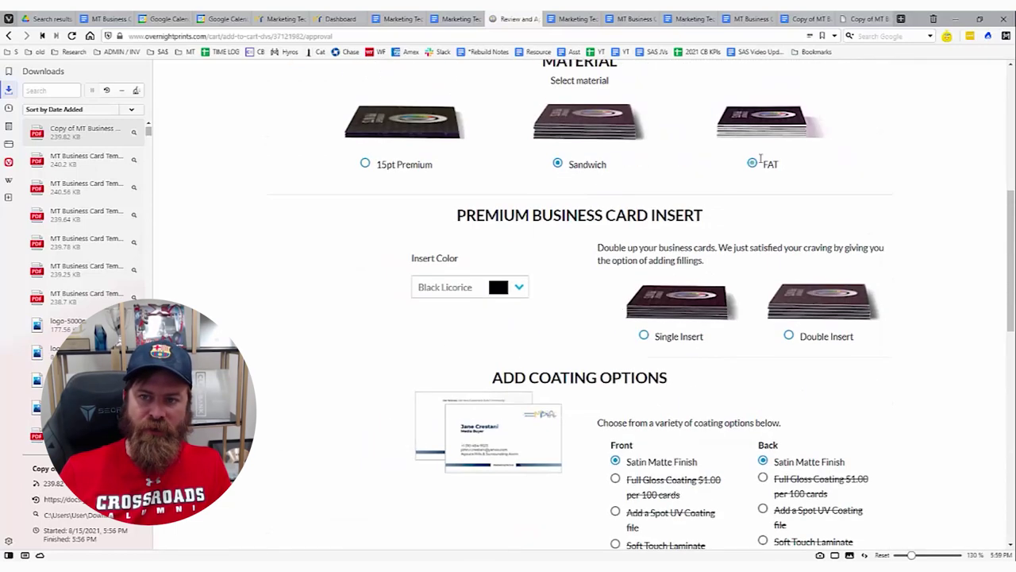
{"action": "scroll", "coordinate": [751, 178], "scroll_direction": "down", "scroll_amount": 5}
Set the order quantity to 25 double-sided cards at the $5.06 sale price.
{"action": "left_click", "coordinate": [517, 333]}
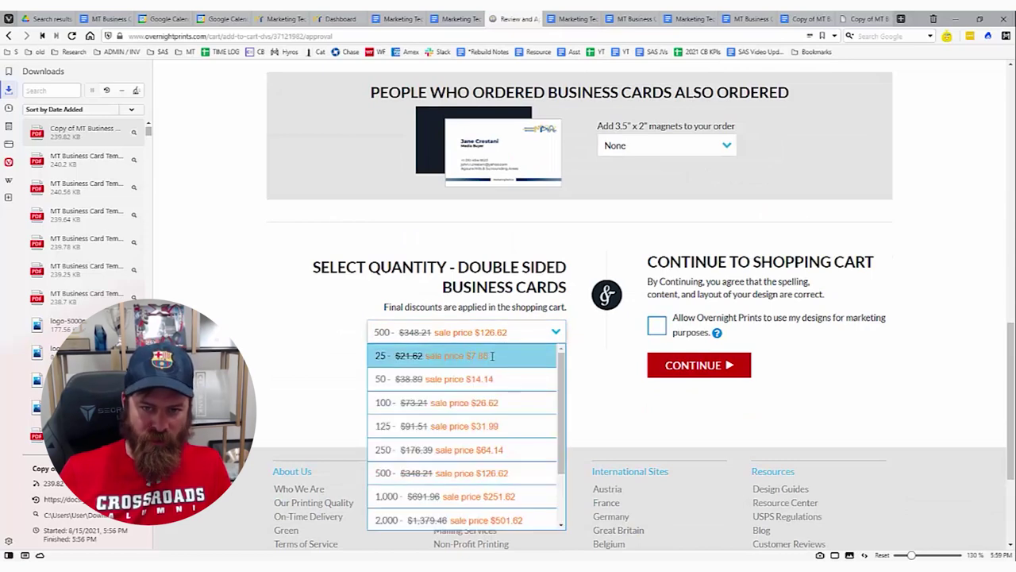
{"action": "left_click", "coordinate": [492, 356]}
{"action": "scroll", "coordinate": [476, 357], "scroll_direction": "up", "scroll_amount": 5}
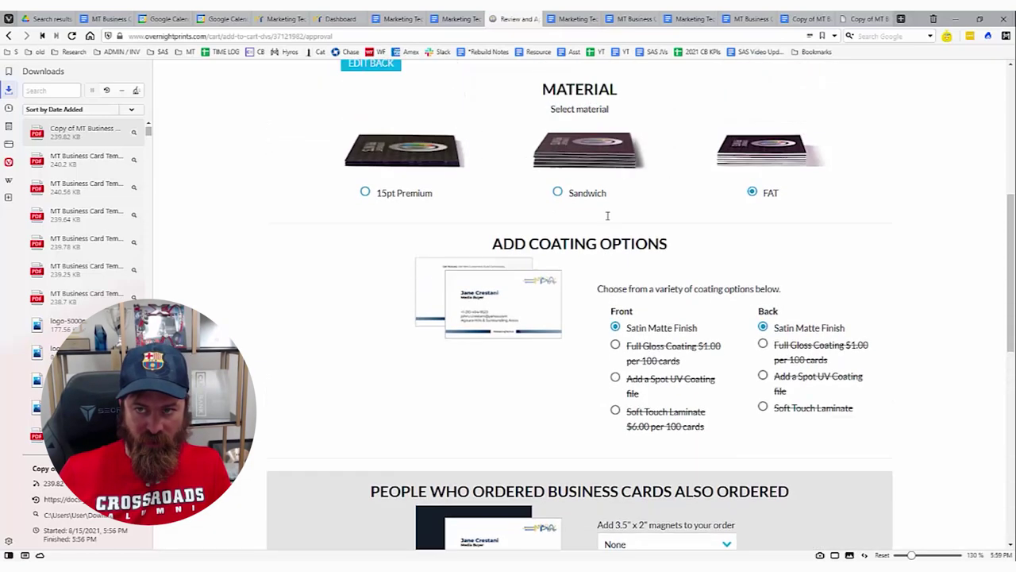
{"action": "scroll", "coordinate": [608, 216], "scroll_direction": "up", "scroll_amount": 2}
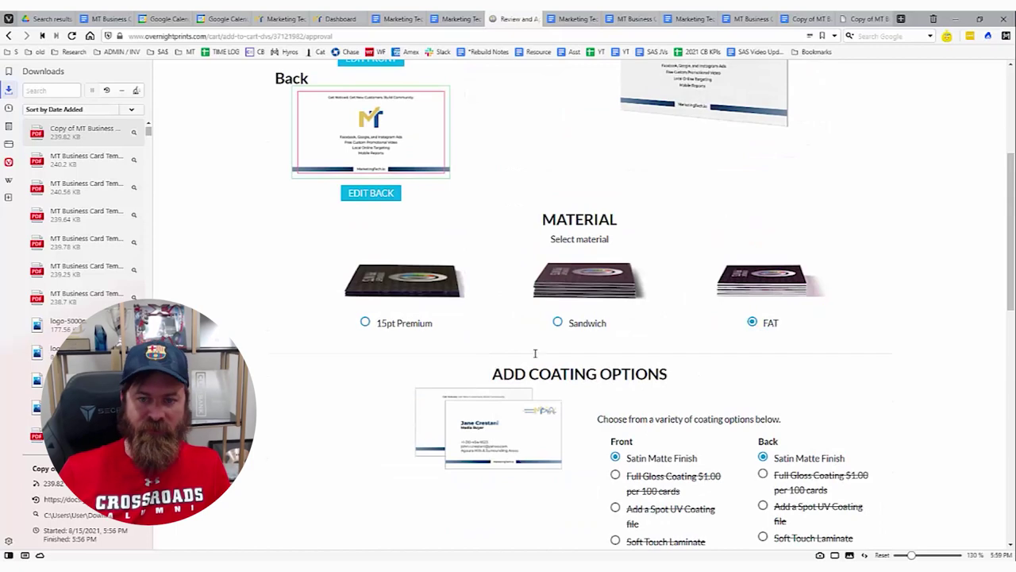
{"action": "scroll", "coordinate": [408, 346], "scroll_direction": "down", "scroll_amount": 8}
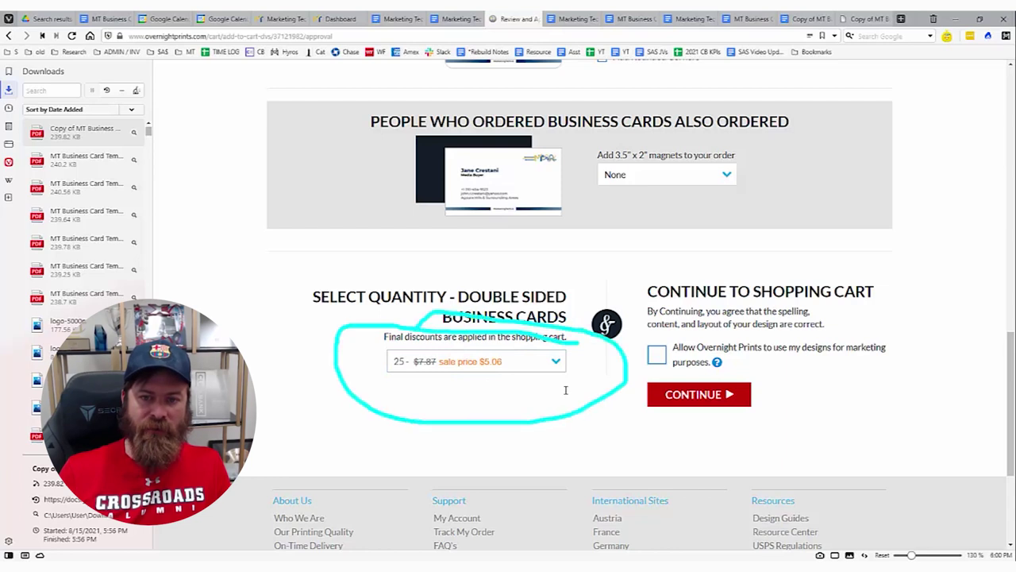
Change the quantity to 100 cards at $12.45, marking it with temporary annotations.
{"action": "left_click", "coordinate": [485, 361]}
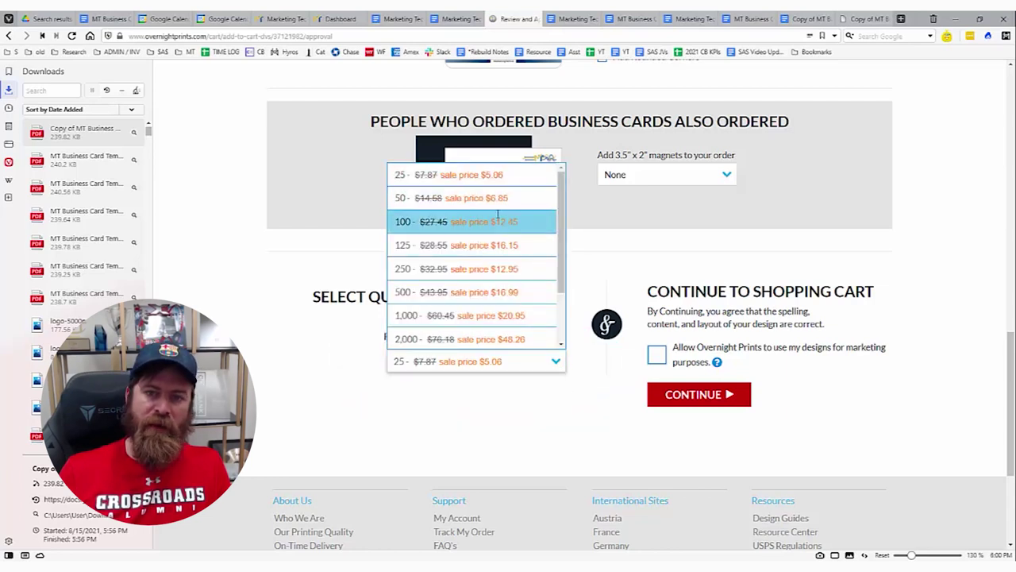
{"action": "left_click", "coordinate": [490, 221]}
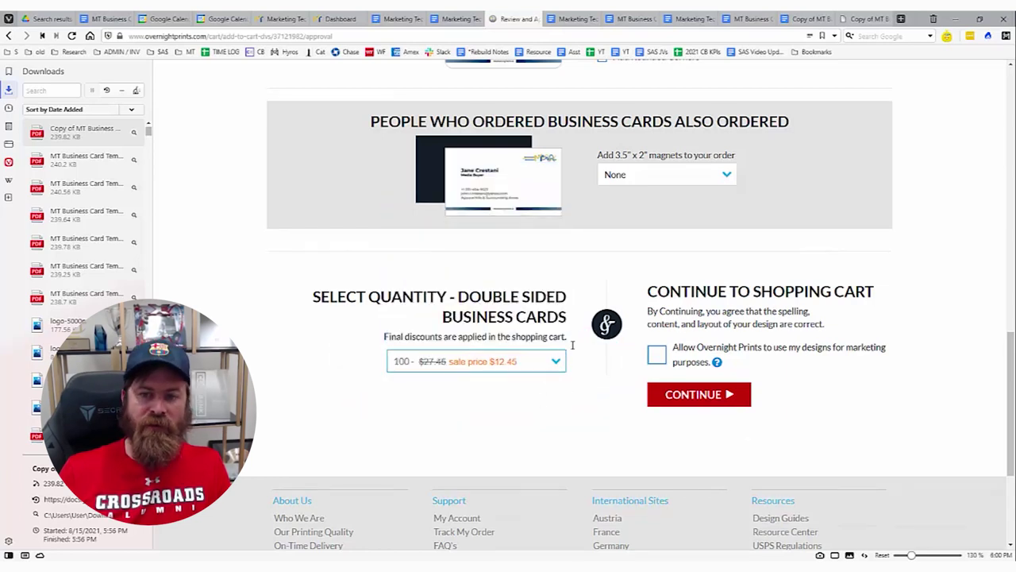
{"action": "mouse_move", "coordinate": [577, 343]}
{"action": "left_mouse_down"}
{"action": "mouse_move", "coordinate": [458, 344]}
{"action": "mouse_move", "coordinate": [573, 384]}
{"action": "mouse_move", "coordinate": [577, 355]}
{"action": "left_mouse_up"}
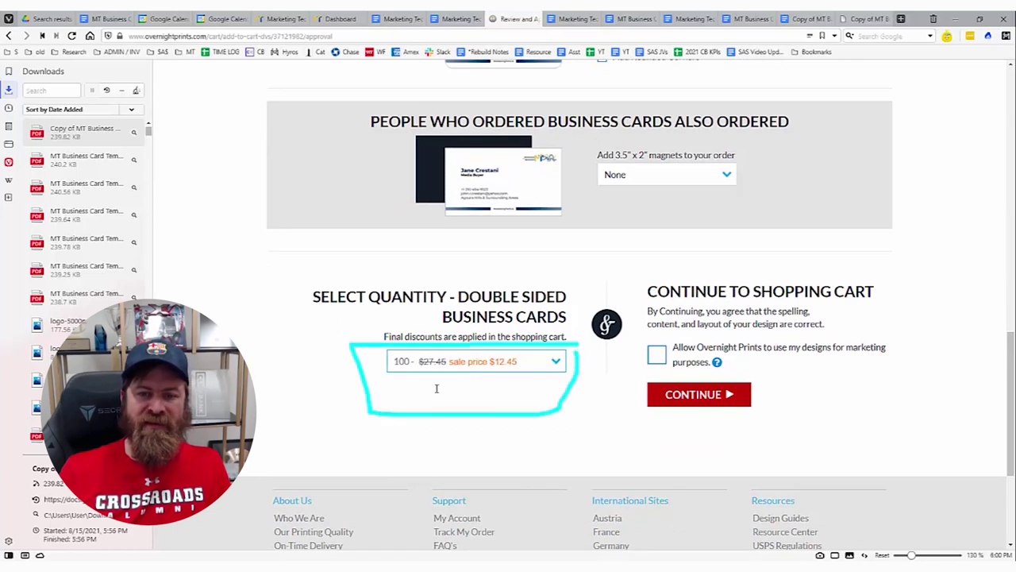
{"action": "left_click_drag", "start_coordinate": [461, 380], "coordinate": [528, 388]}
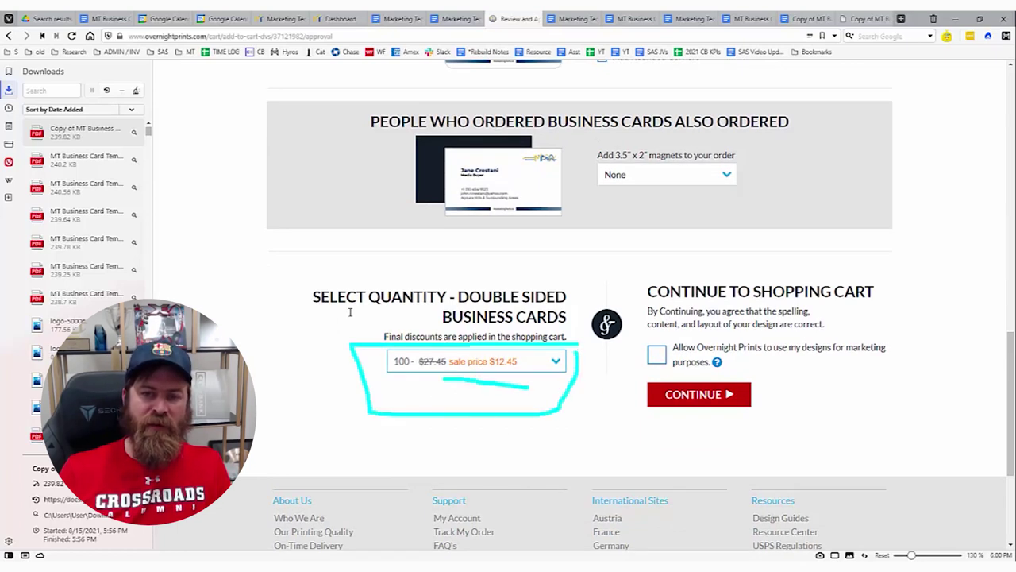
{"action": "mouse_move", "coordinate": [350, 312]}
{"action": "left_mouse_down"}
{"action": "mouse_move", "coordinate": [369, 437]}
{"action": "mouse_move", "coordinate": [600, 342]}
{"action": "mouse_move", "coordinate": [229, 331]}
{"action": "left_mouse_up"}
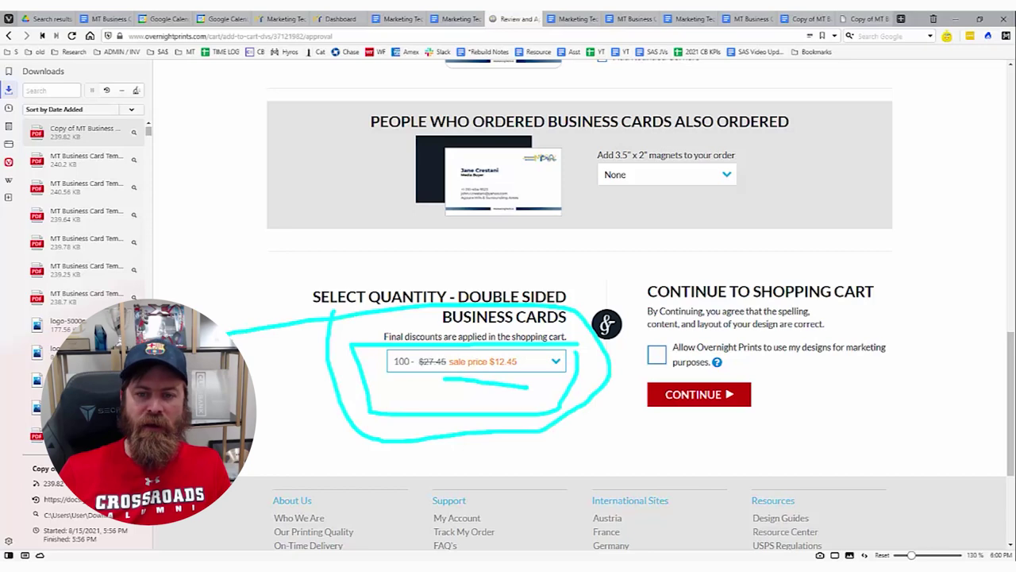
{"action": "key", "text": "Escape"}
Accept the design and continue to the shopping cart.
{"action": "scroll", "coordinate": [405, 339], "scroll_direction": "up", "scroll_amount": 8}
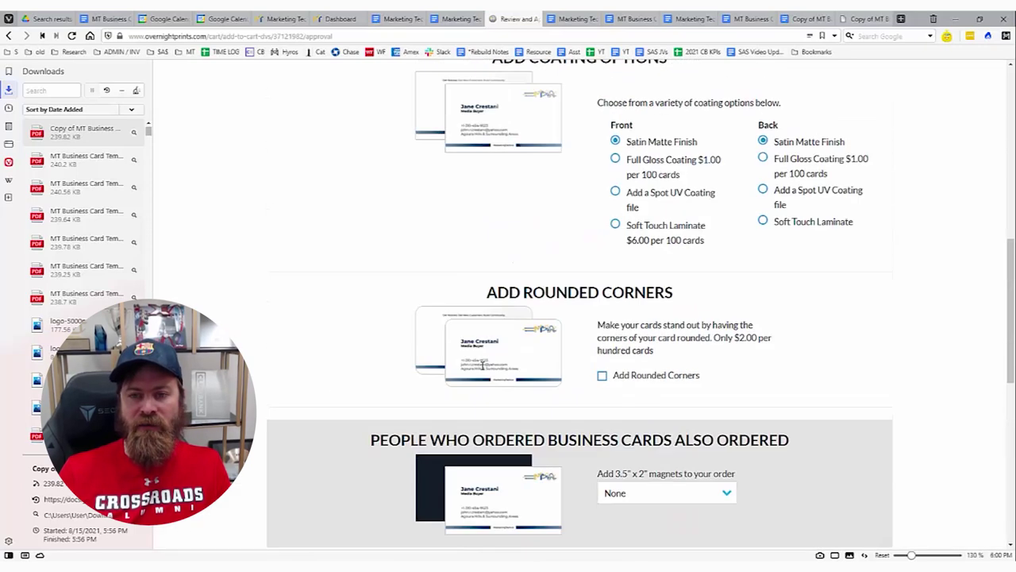
{"action": "scroll", "coordinate": [495, 357], "scroll_direction": "down", "scroll_amount": 7}
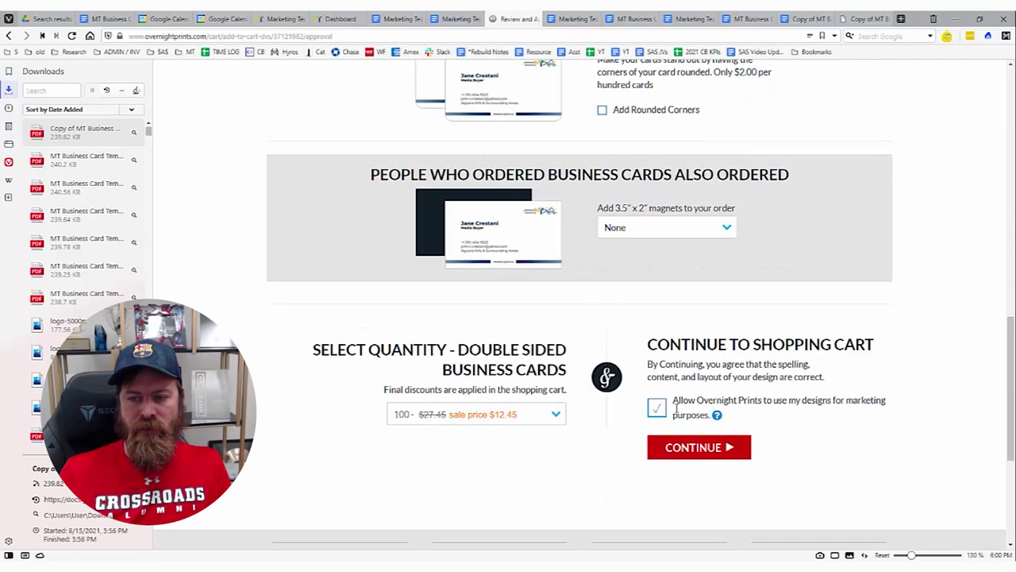
{"action": "left_click", "coordinate": [707, 454]}
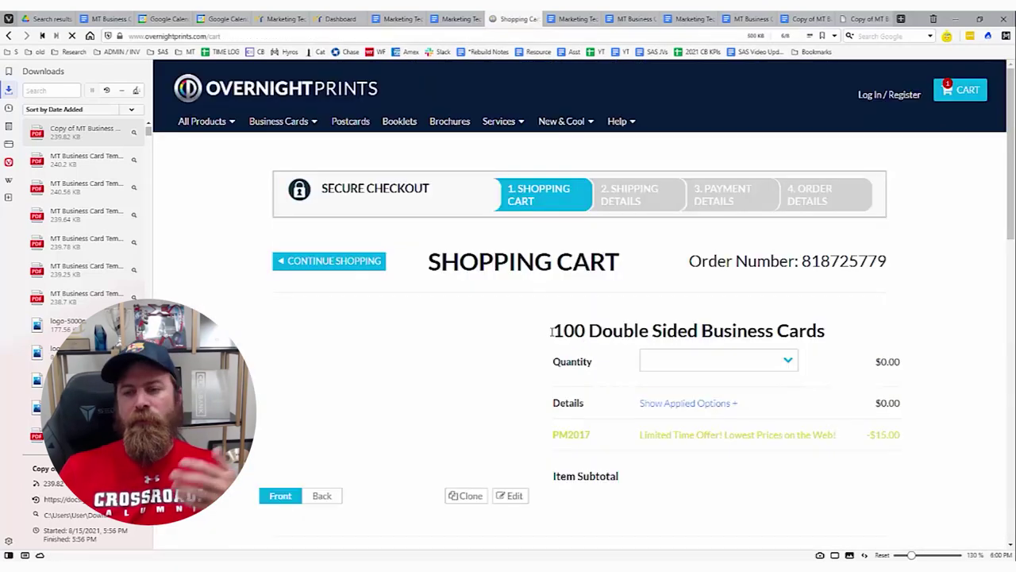
Select the Aug 26 delivery option for $7.96 in the Order Summary.
{"action": "scroll", "coordinate": [586, 334], "scroll_direction": "down", "scroll_amount": 3}
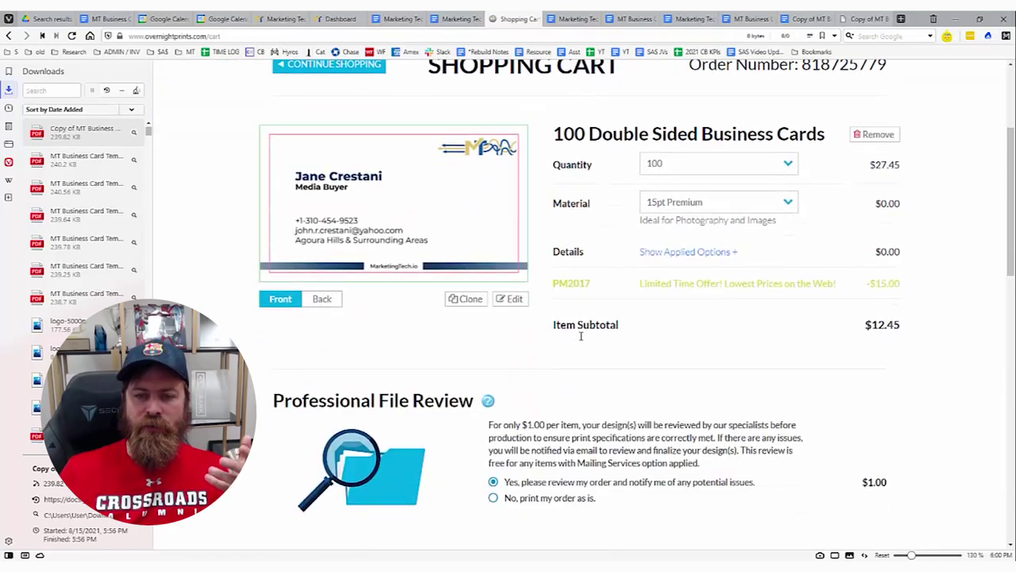
{"action": "scroll", "coordinate": [580, 320], "scroll_direction": "up", "scroll_amount": 3}
{"action": "scroll", "coordinate": [617, 299], "scroll_direction": "down", "scroll_amount": 13}
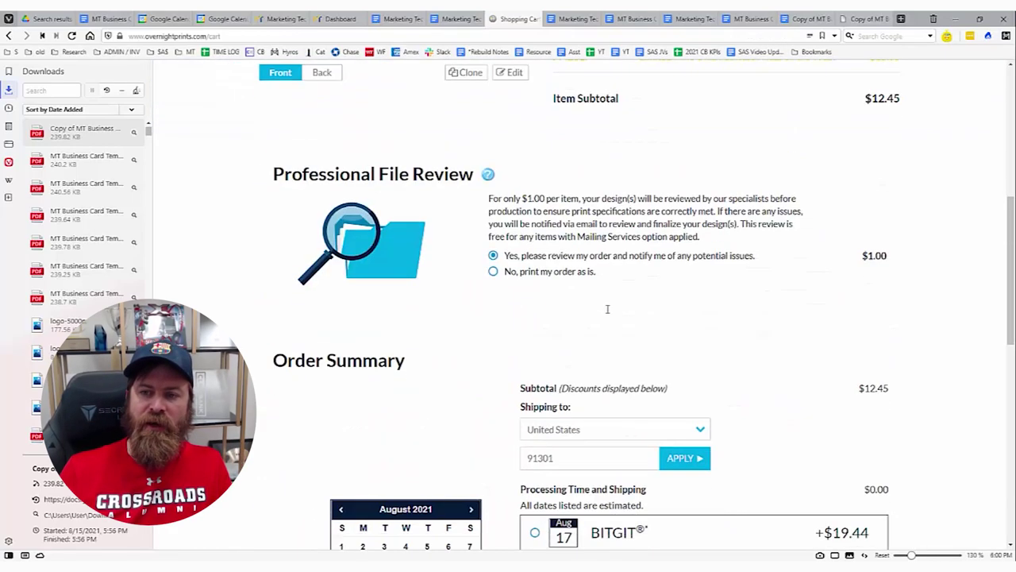
{"action": "scroll", "coordinate": [784, 369], "scroll_direction": "up", "scroll_amount": 6}
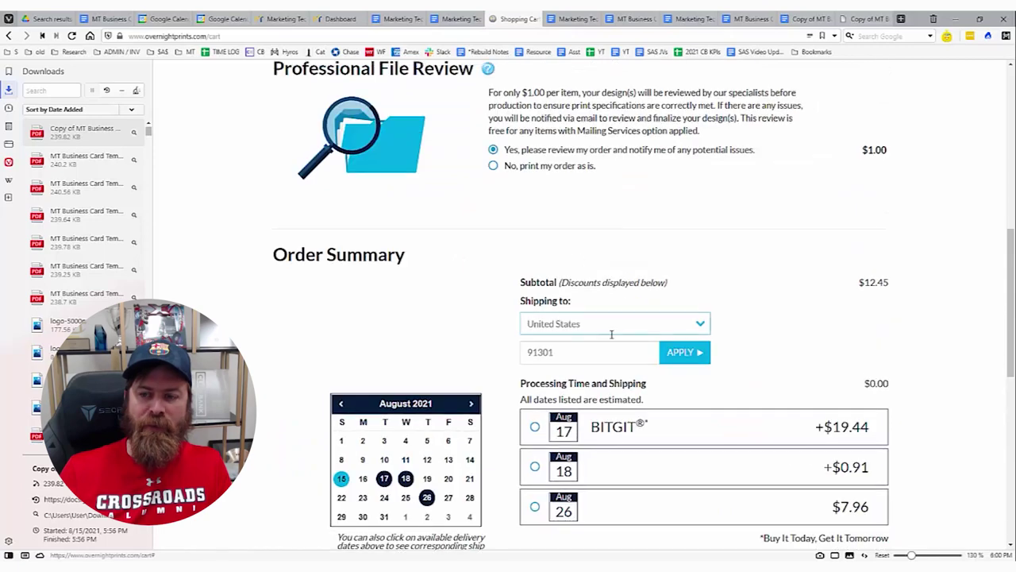
{"action": "left_click", "coordinate": [528, 499]}
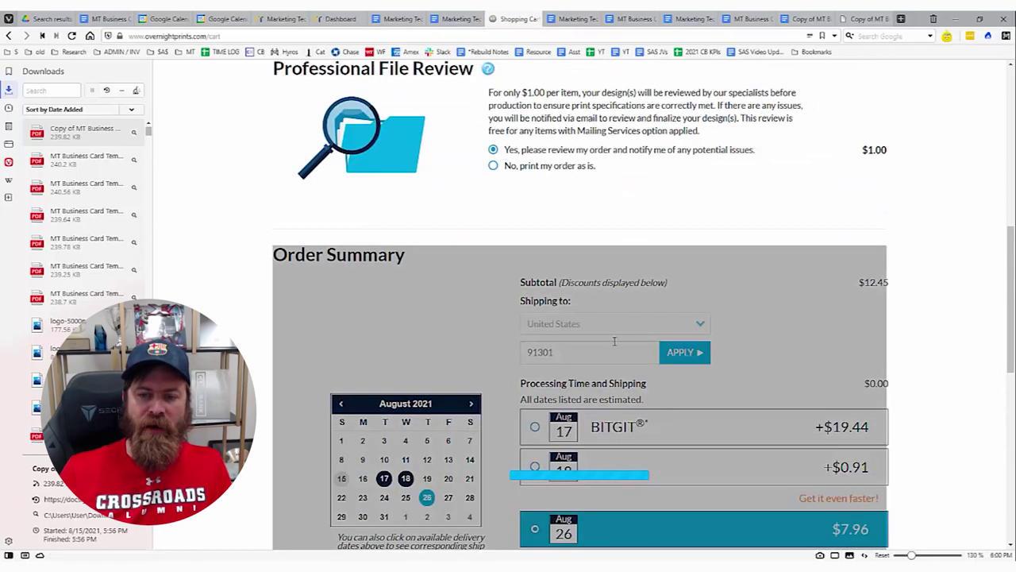
Circle the Aug 26 and fastest Aug 17 delivery options while reviewing the $21.41 total.
{"action": "scroll", "coordinate": [614, 341], "scroll_direction": "down", "scroll_amount": 5}
{"action": "scroll", "coordinate": [511, 295], "scroll_direction": "up", "scroll_amount": 6}
{"action": "scroll", "coordinate": [638, 327], "scroll_direction": "down", "scroll_amount": 3}
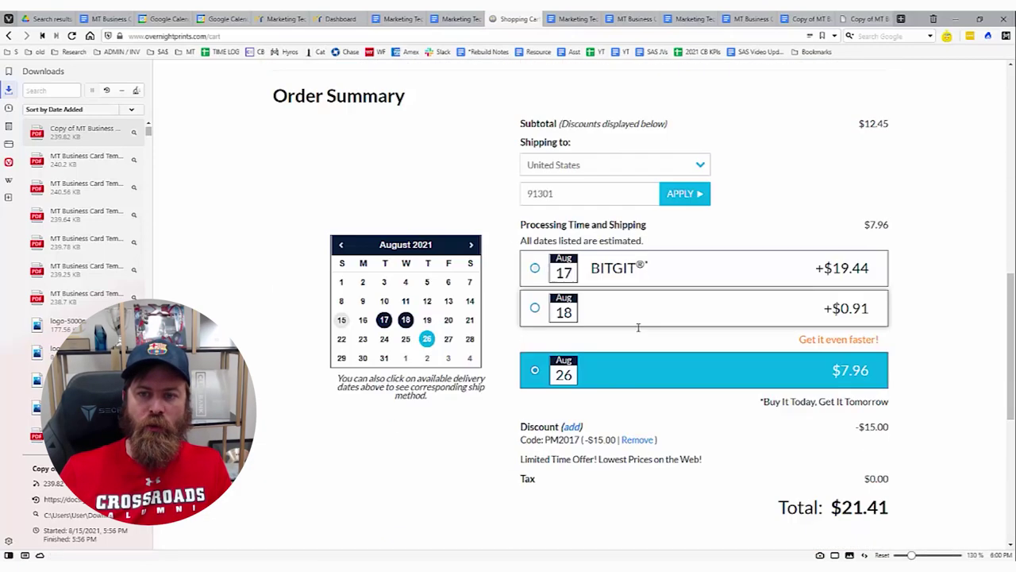
{"action": "mouse_move", "coordinate": [893, 329]}
{"action": "left_mouse_down"}
{"action": "mouse_move", "coordinate": [823, 329]}
{"action": "mouse_move", "coordinate": [907, 354]}
{"action": "mouse_move", "coordinate": [858, 327]}
{"action": "left_mouse_up"}
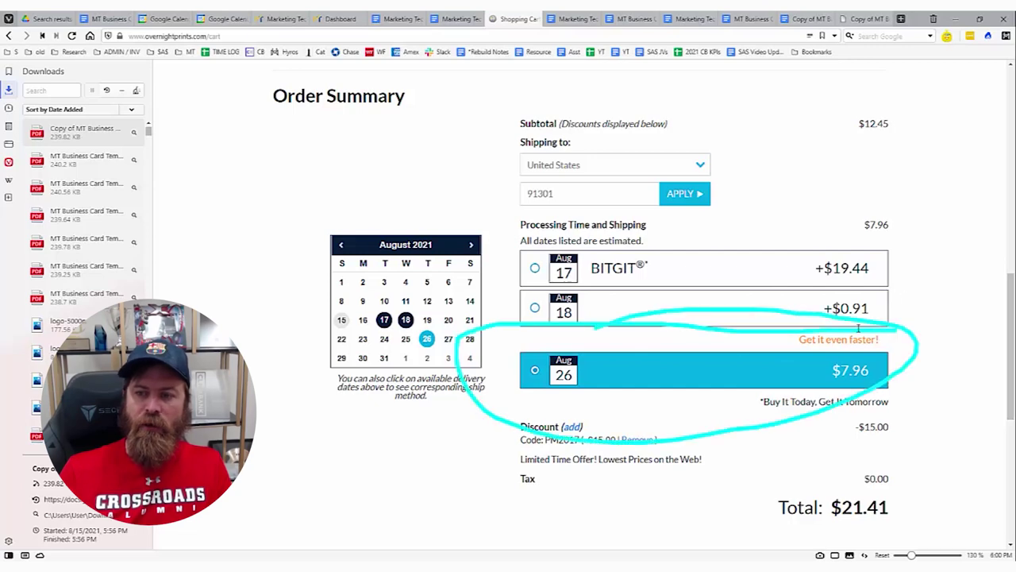
{"action": "mouse_move", "coordinate": [913, 247]}
{"action": "left_mouse_down"}
{"action": "mouse_move", "coordinate": [756, 294]}
{"action": "mouse_move", "coordinate": [619, 278]}
{"action": "left_mouse_up"}
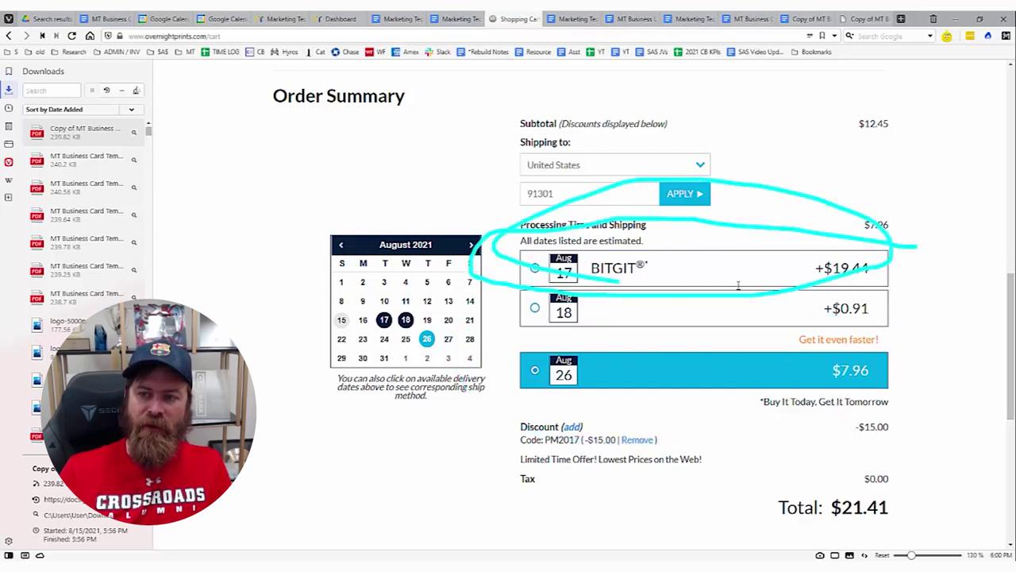
{"action": "scroll", "coordinate": [742, 274], "scroll_direction": "up", "scroll_amount": 8}
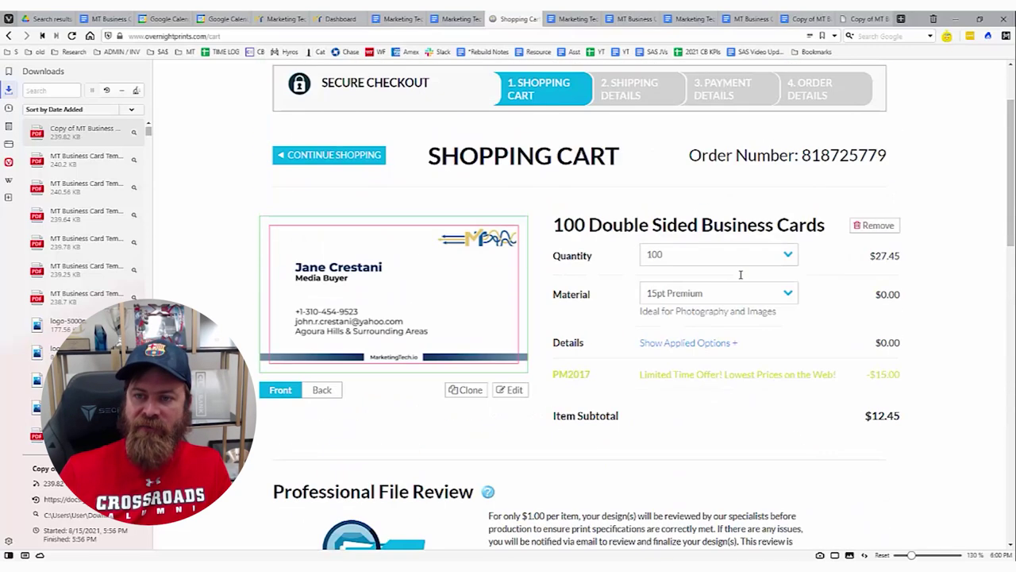
{"action": "scroll", "coordinate": [740, 273], "scroll_direction": "down", "scroll_amount": 10}
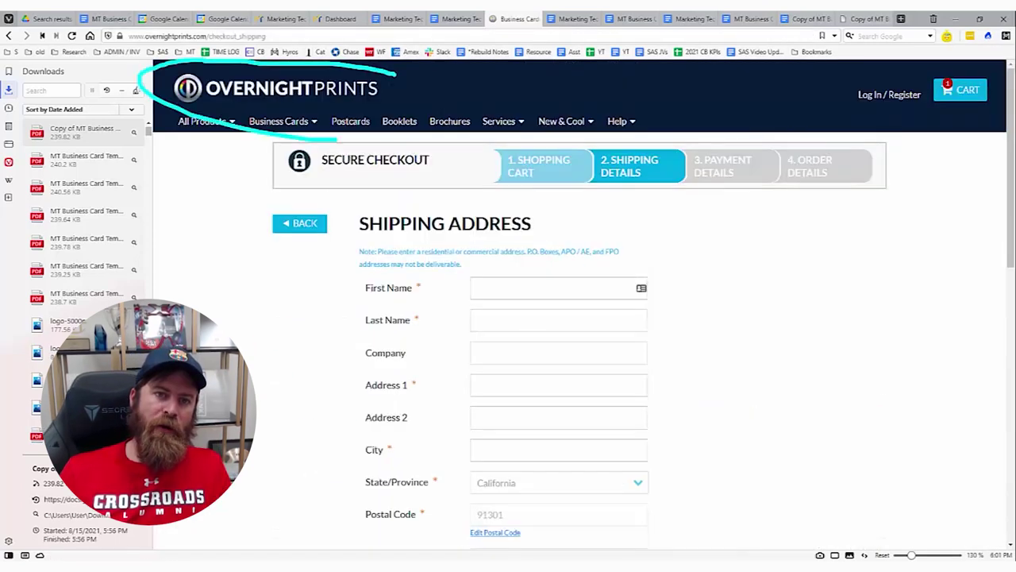
Hand-write PAYPAL beside the Amazon Pay option, then clear the annotations.
{"action": "scroll", "coordinate": [413, 304], "scroll_direction": "down", "scroll_amount": 5}
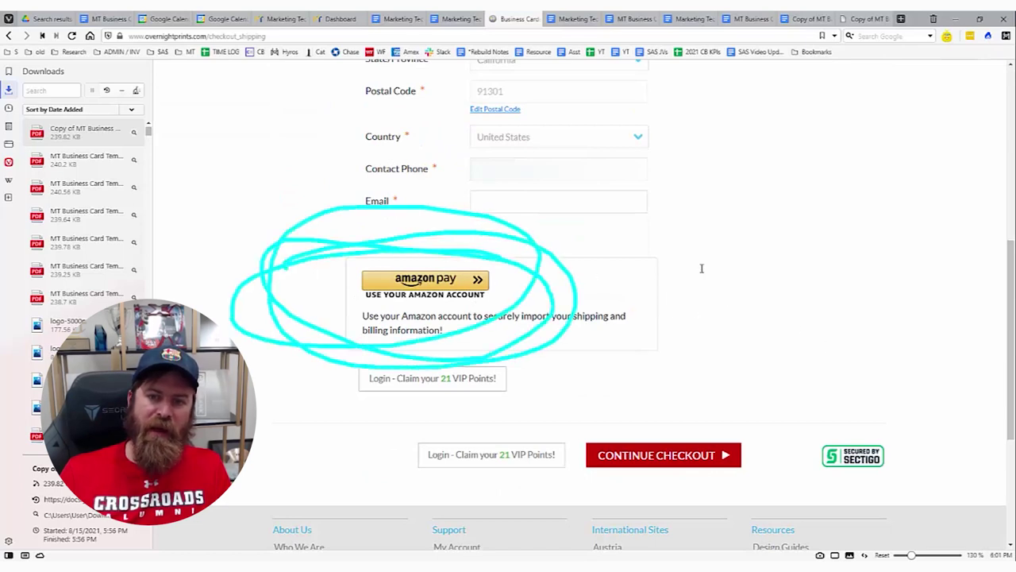
{"action": "left_click_drag", "start_coordinate": [696, 308], "coordinate": [712, 308]}
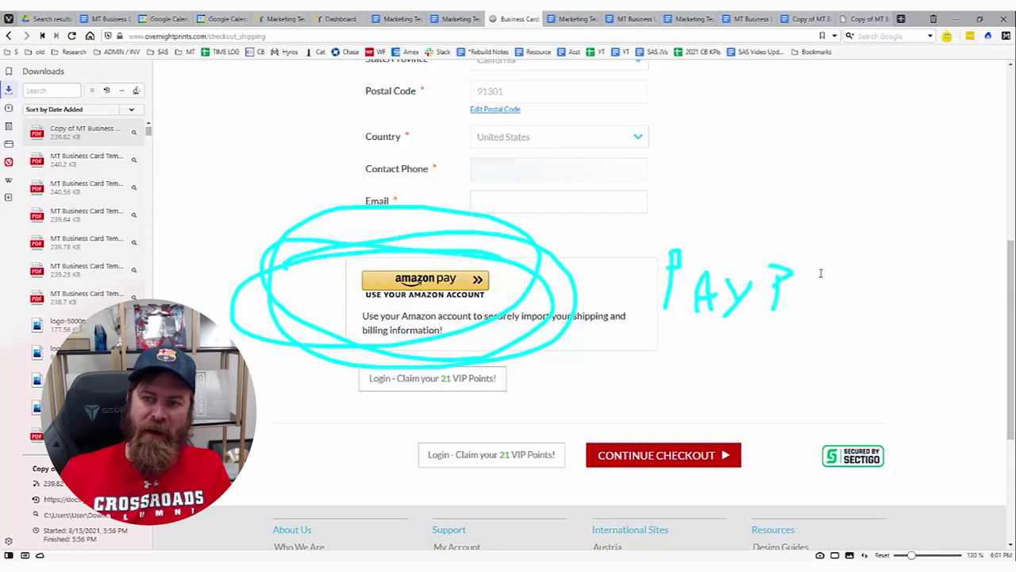
{"action": "mouse_move", "coordinate": [803, 306]}
{"action": "left_mouse_down"}
{"action": "mouse_move", "coordinate": [832, 302]}
{"action": "mouse_move", "coordinate": [829, 285]}
{"action": "left_mouse_up"}
{"action": "left_click_drag", "start_coordinate": [857, 270], "coordinate": [885, 305]}
{"action": "mouse_move", "coordinate": [639, 353]}
{"action": "left_mouse_down"}
{"action": "mouse_move", "coordinate": [736, 254]}
{"action": "mouse_move", "coordinate": [211, 151]}
{"action": "mouse_move", "coordinate": [295, 345]}
{"action": "left_mouse_up"}
{"action": "key", "text": "Escape"}
Leave the shipping address unfilled and switch to the MarketingTech.io tab.
{"action": "scroll", "coordinate": [594, 270], "scroll_direction": "up", "scroll_amount": 5}
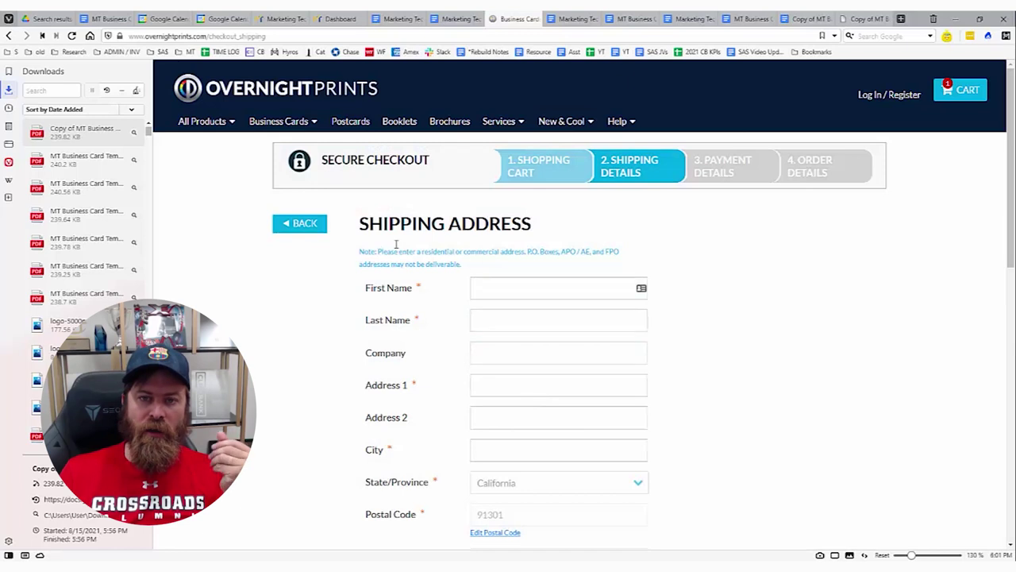
{"action": "left_click_drag", "start_coordinate": [359, 223], "coordinate": [526, 222]}
{"action": "left_click", "coordinate": [526, 221]}
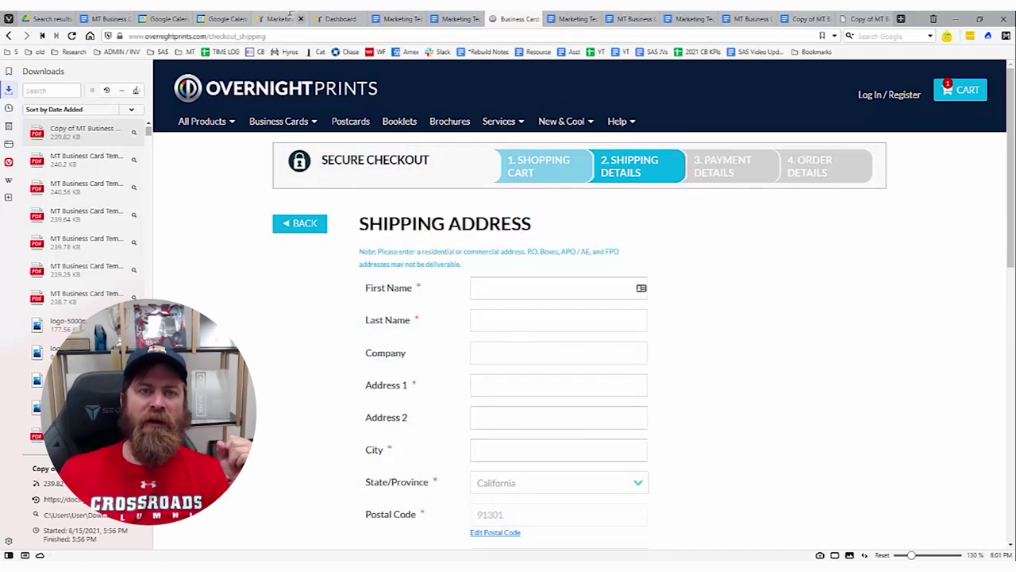
{"action": "key", "text": "ctrl+Tab"}
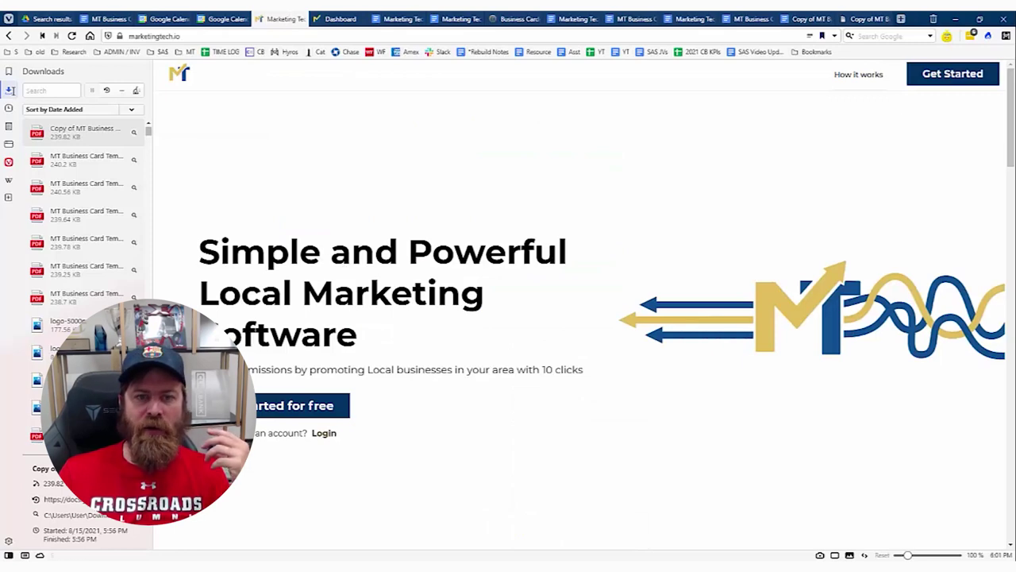
Load the consultant's personal MarketingTech.io page by appending their name to the URL.
{"action": "left_click", "coordinate": [9, 90]}
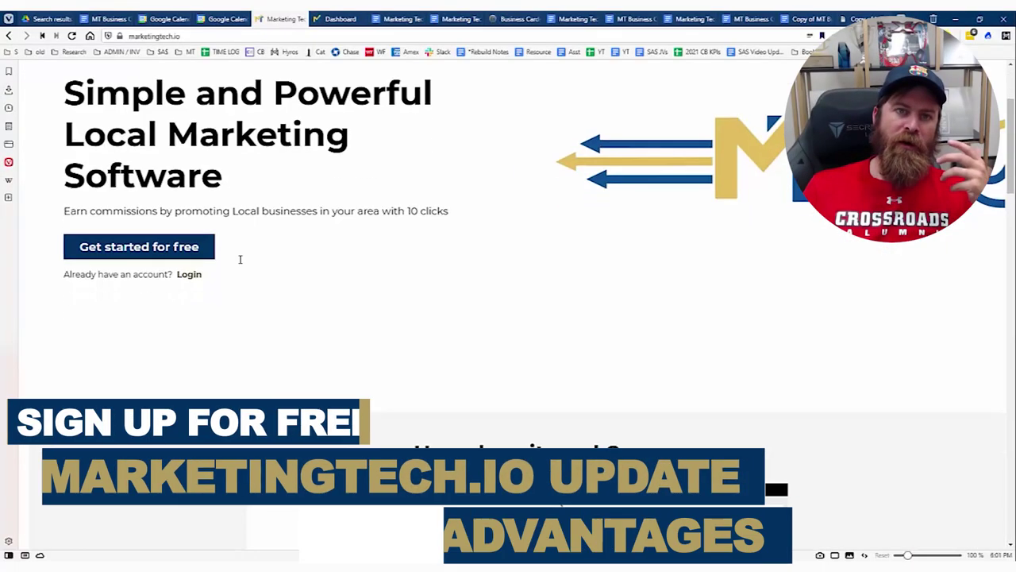
{"action": "left_click", "coordinate": [217, 36]}
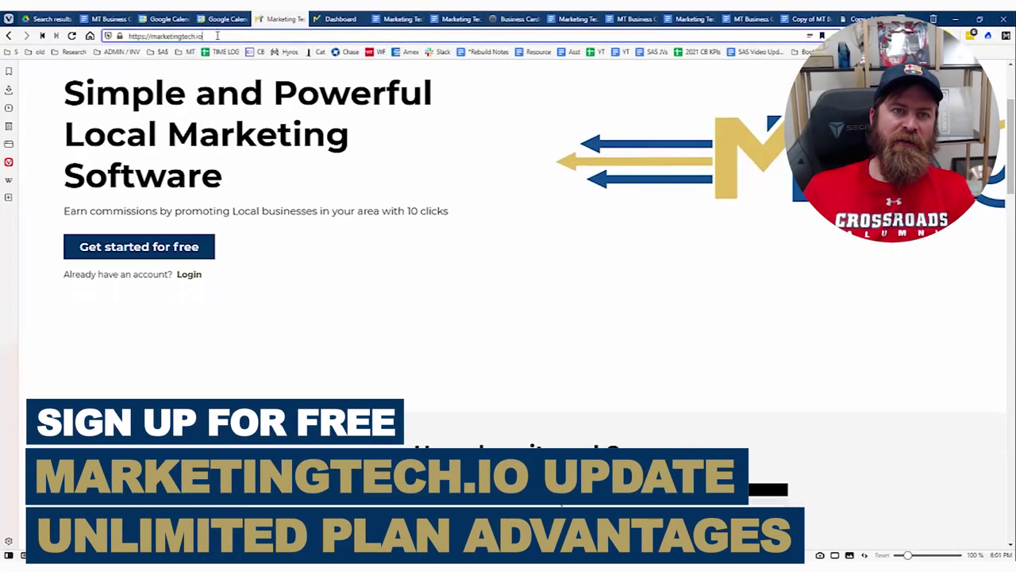
{"action": "type", "text": "/JOH"}
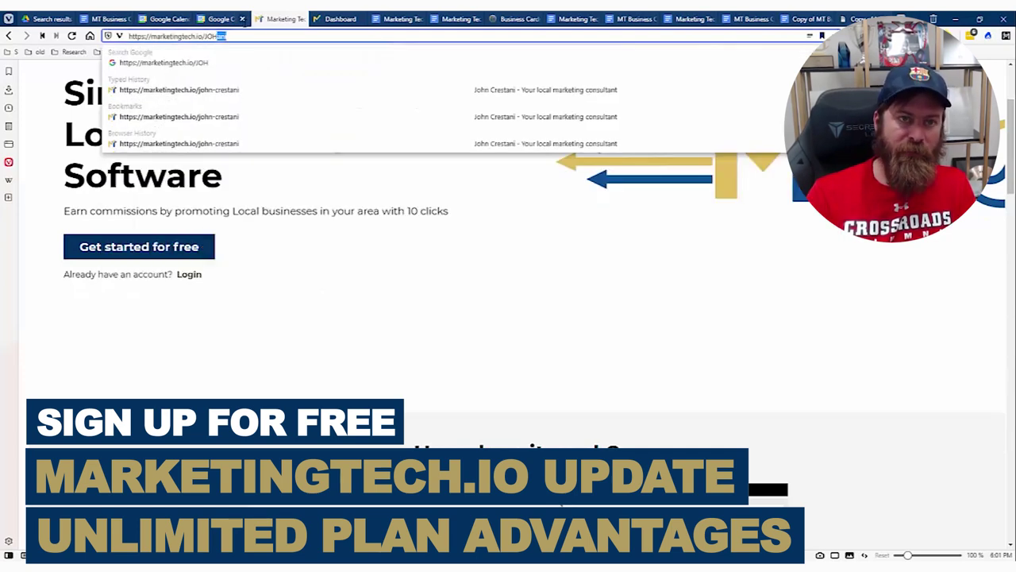
{"action": "type", "text": "N"}
{"action": "key", "text": "Return"}
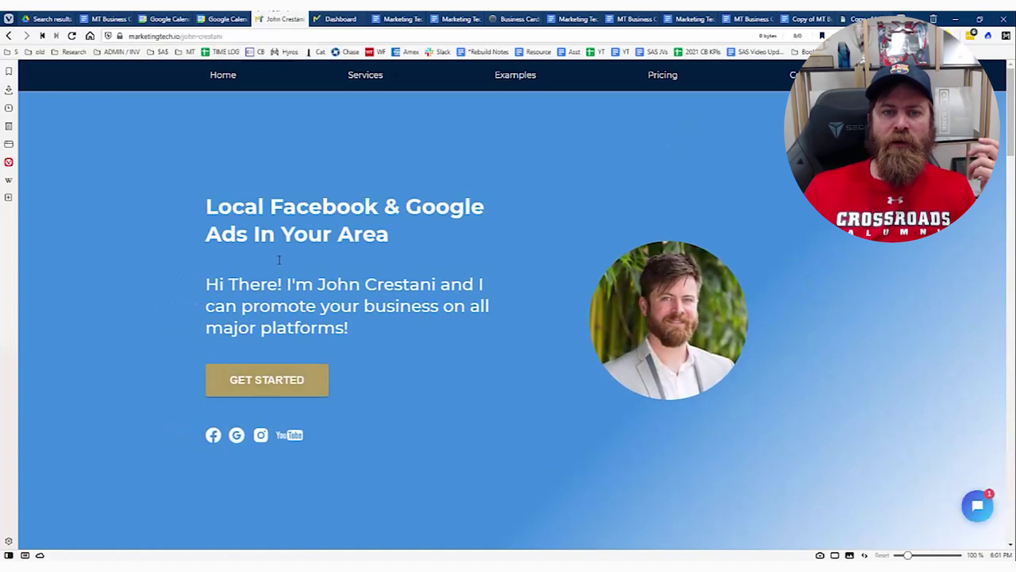
Highlight the Local Facebook & Google Ads heading, consultant's name and contact details.
{"action": "left_click_drag", "start_coordinate": [217, 206], "coordinate": [442, 243]}
{"action": "left_click", "coordinate": [826, 299]}
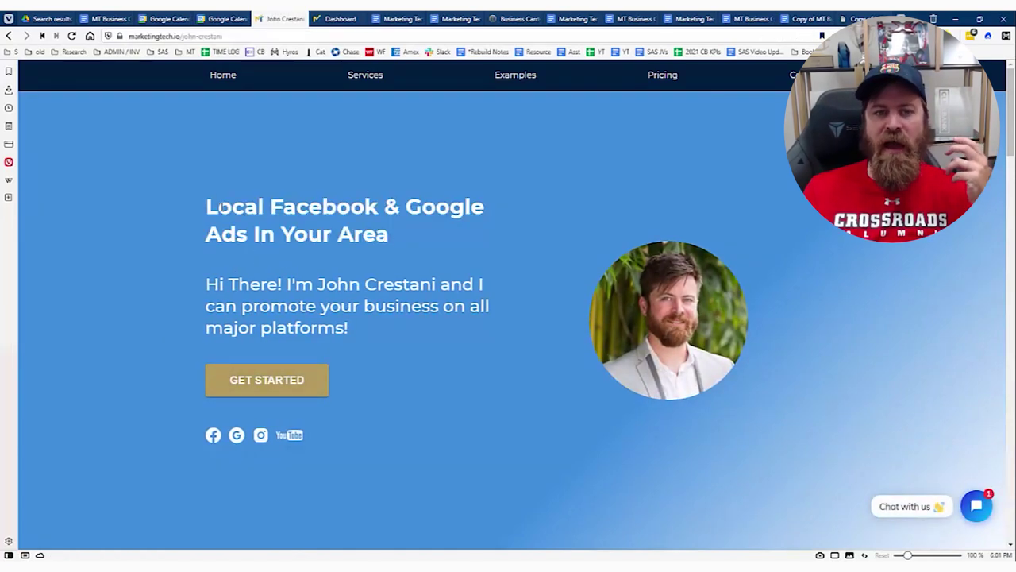
{"action": "left_click_drag", "start_coordinate": [223, 206], "coordinate": [376, 235]}
{"action": "left_click", "coordinate": [687, 290]}
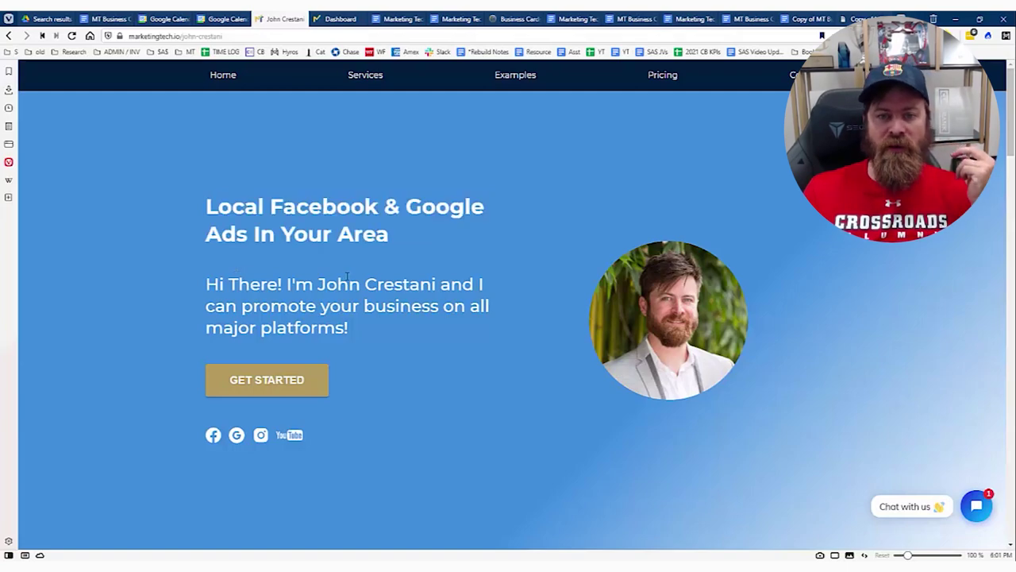
{"action": "left_click_drag", "start_coordinate": [317, 286], "coordinate": [435, 287]}
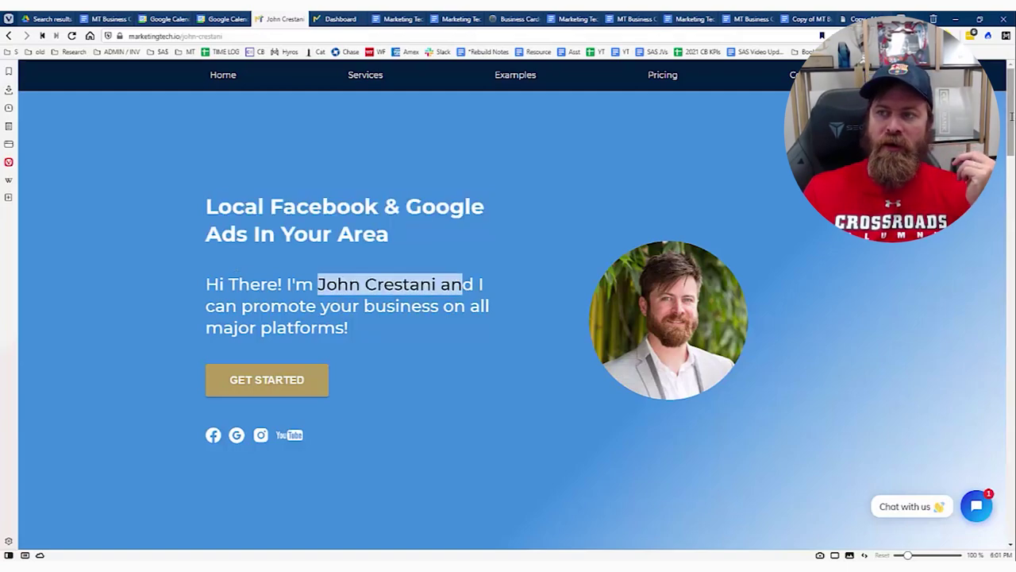
{"action": "scroll", "coordinate": [1011, 117], "scroll_direction": "down", "scroll_amount": 20}
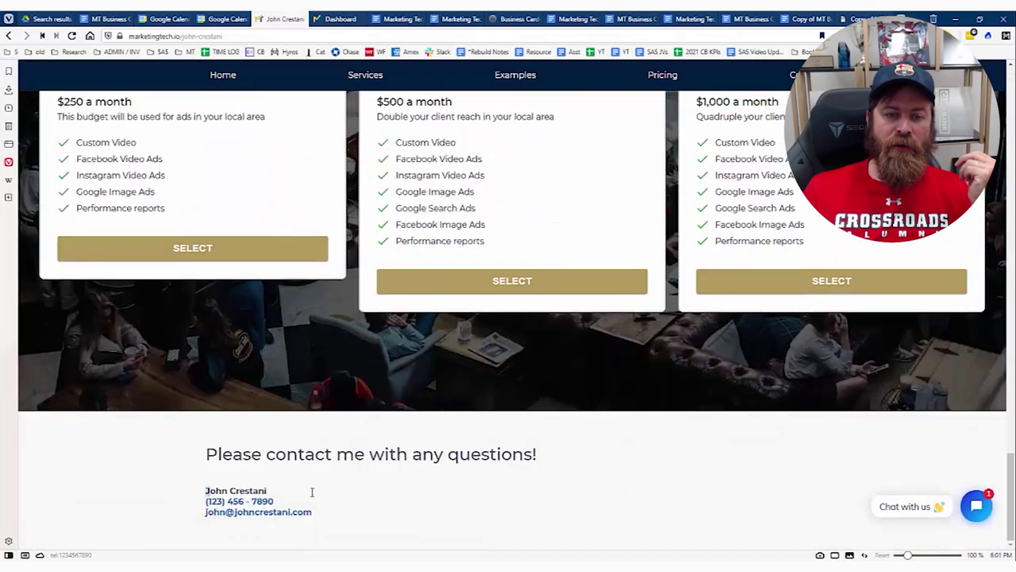
{"action": "triple_click", "coordinate": [312, 492]}
{"action": "left_click", "coordinate": [397, 509]}
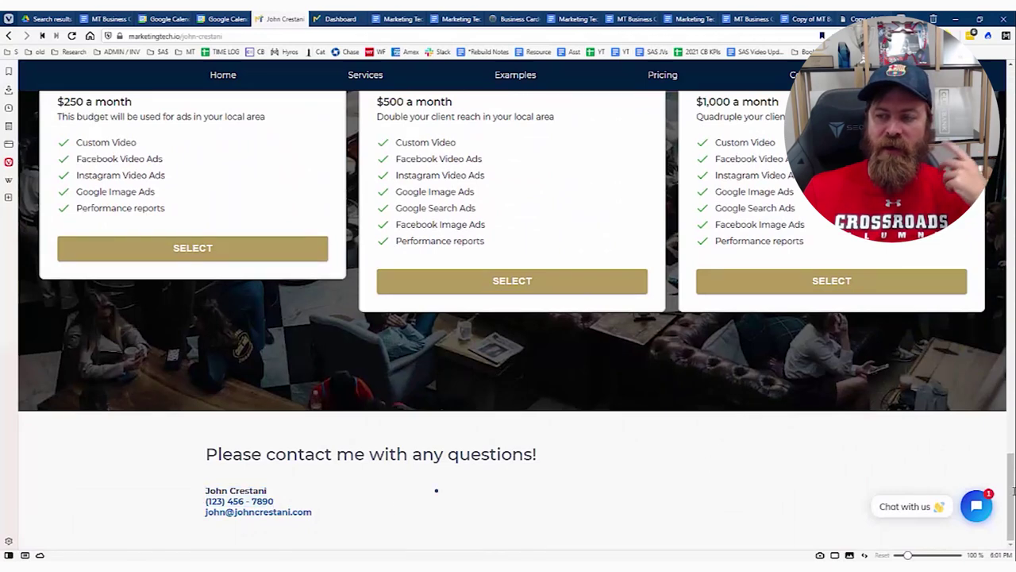
{"action": "scroll", "coordinate": [1008, 492], "scroll_direction": "up", "scroll_amount": 2}
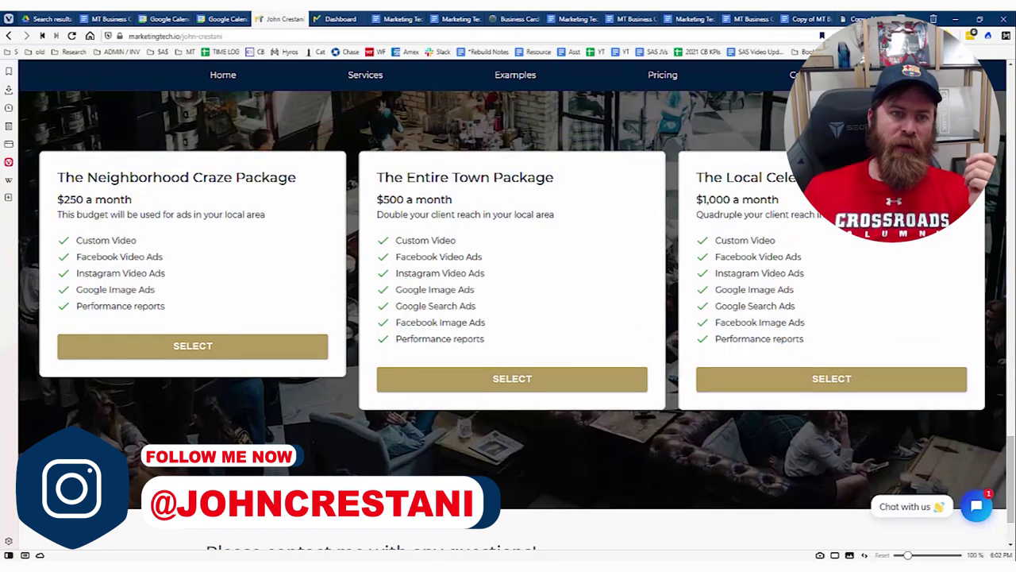
Highlight the three package cards: Neighborhood Craze $250, Entire Town $500, and $1,000 monthly.
{"action": "left_click_drag", "start_coordinate": [57, 176], "coordinate": [905, 333]}
{"action": "left_click", "coordinate": [905, 333]}
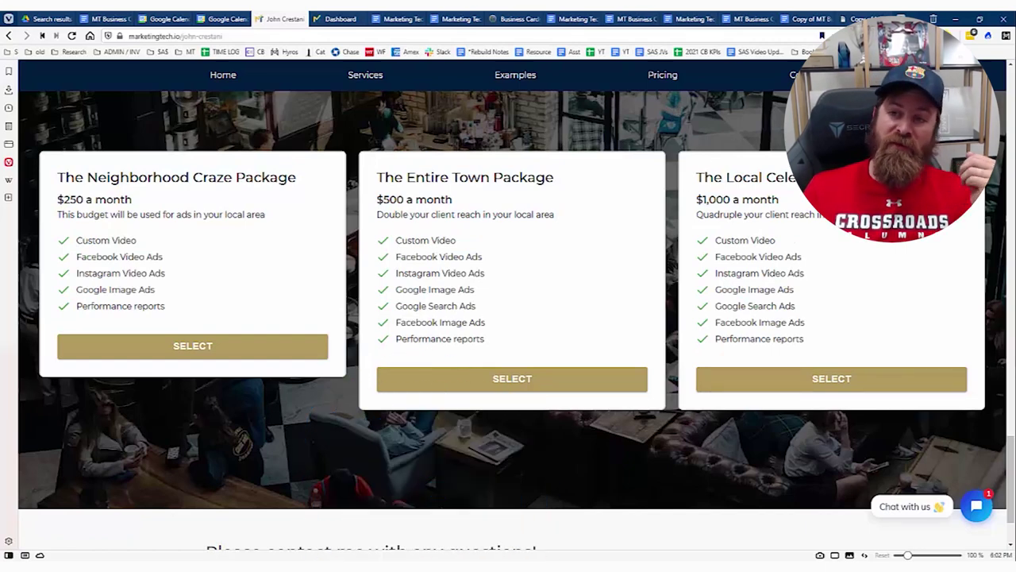
{"action": "left_click_drag", "start_coordinate": [57, 195], "coordinate": [898, 395]}
{"action": "left_click", "coordinate": [898, 394]}
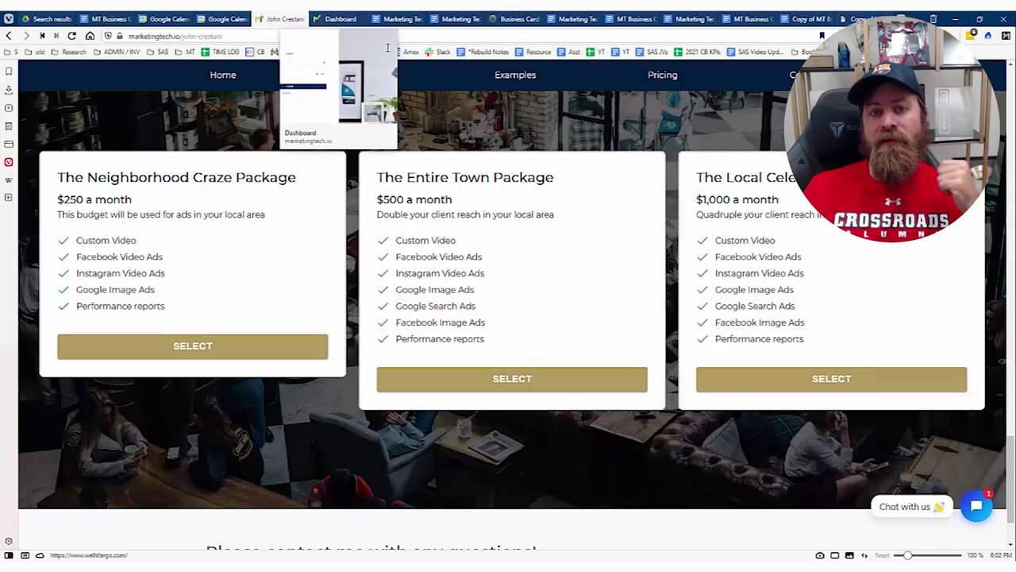
Load marketingtech.io in a new tab and circle the Unlimited plan and its feature list.
{"action": "key", "text": "ctrl+t"}
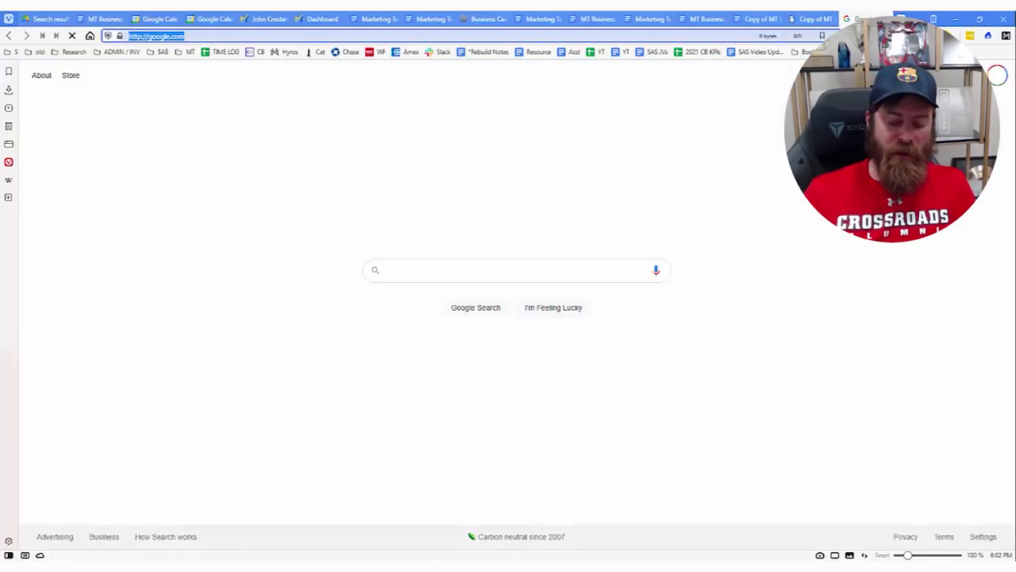
{"action": "type", "text": "marketingtech.io"}
{"action": "key", "text": "Return"}
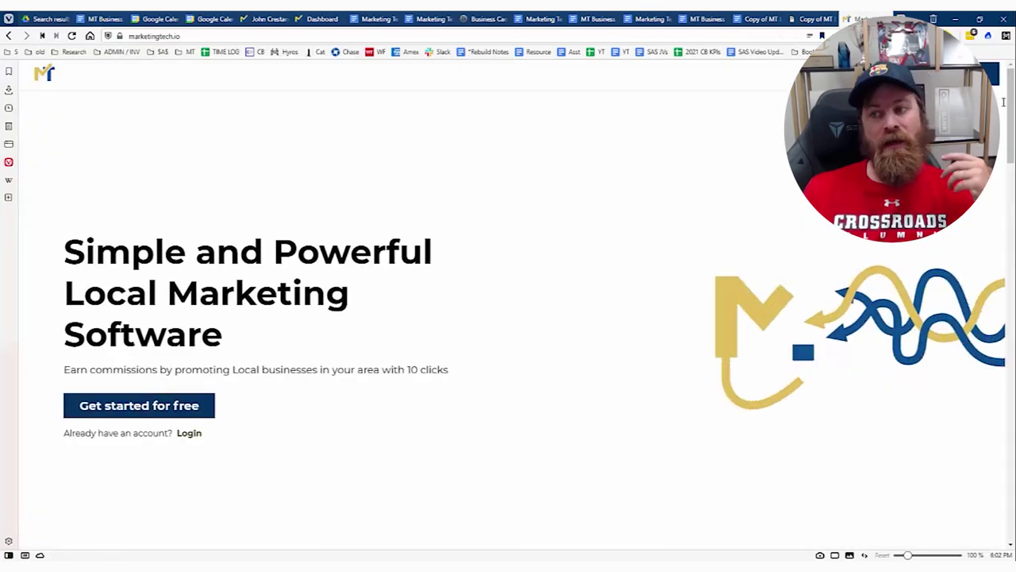
{"action": "left_click_drag", "start_coordinate": [1003, 100], "coordinate": [1000, 420]}
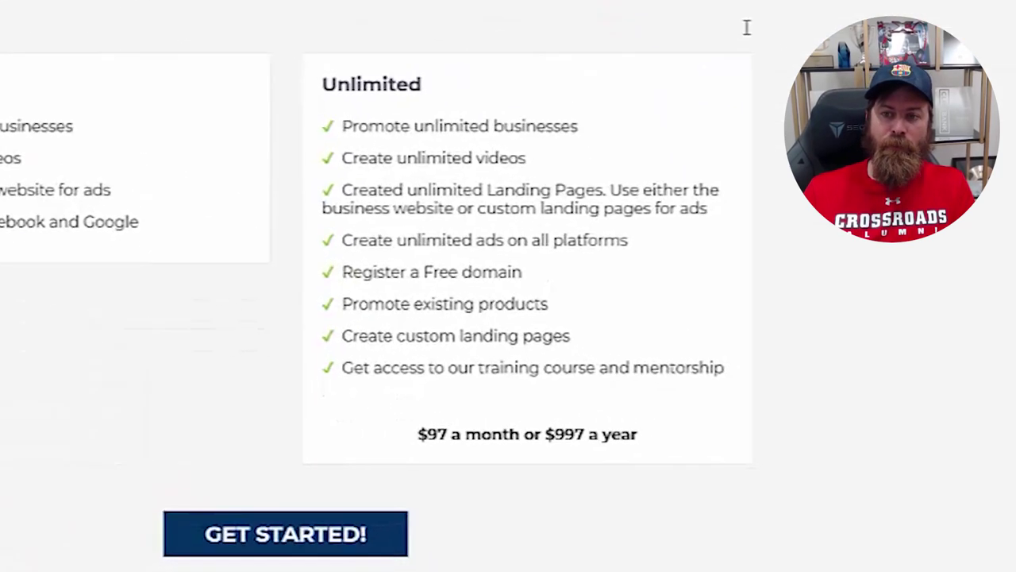
{"action": "mouse_move", "coordinate": [780, 198]}
{"action": "left_mouse_down"}
{"action": "mouse_move", "coordinate": [537, 197]}
{"action": "mouse_move", "coordinate": [519, 385]}
{"action": "mouse_move", "coordinate": [671, 458]}
{"action": "left_mouse_up"}
{"action": "left_click_drag", "start_coordinate": [626, 504], "coordinate": [798, 68]}
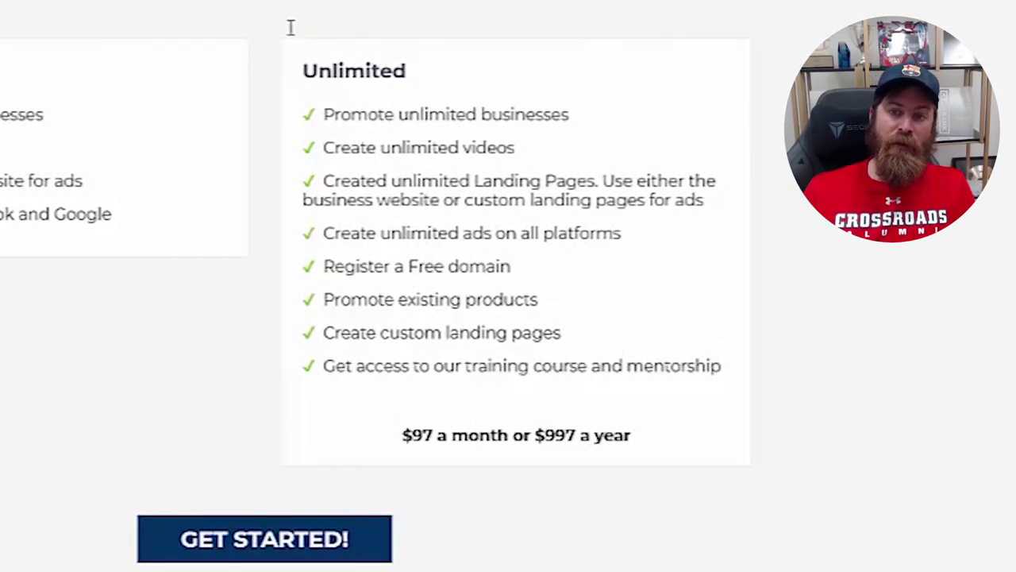
{"action": "mouse_move", "coordinate": [266, 16]}
{"action": "left_mouse_down"}
{"action": "mouse_move", "coordinate": [244, 460]}
{"action": "mouse_move", "coordinate": [658, 468]}
{"action": "mouse_move", "coordinate": [781, 422]}
{"action": "mouse_move", "coordinate": [781, 34]}
{"action": "mouse_move", "coordinate": [395, 42]}
{"action": "left_mouse_up"}
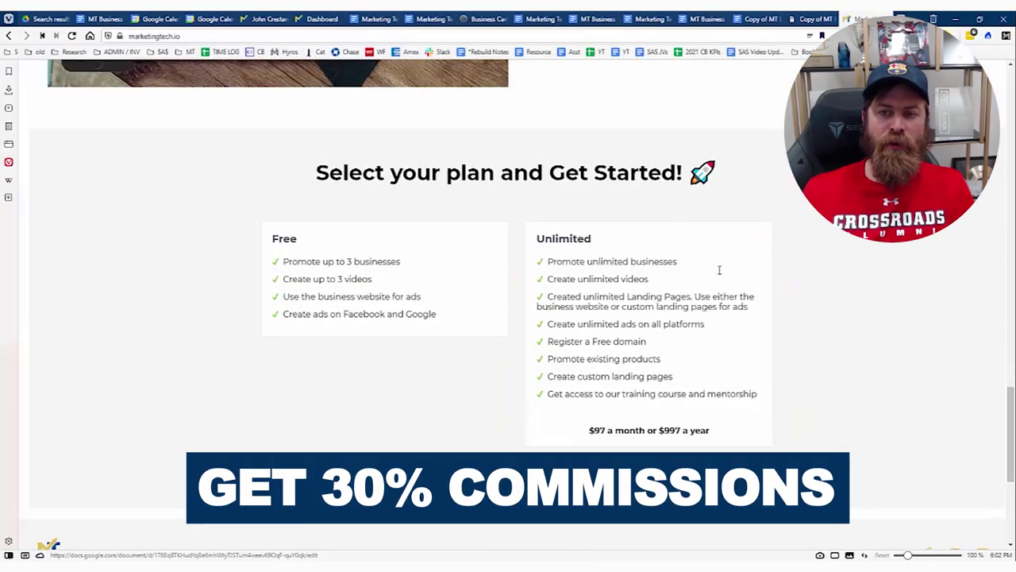
{"action": "scroll", "coordinate": [649, 121], "scroll_direction": "up", "scroll_amount": 15}
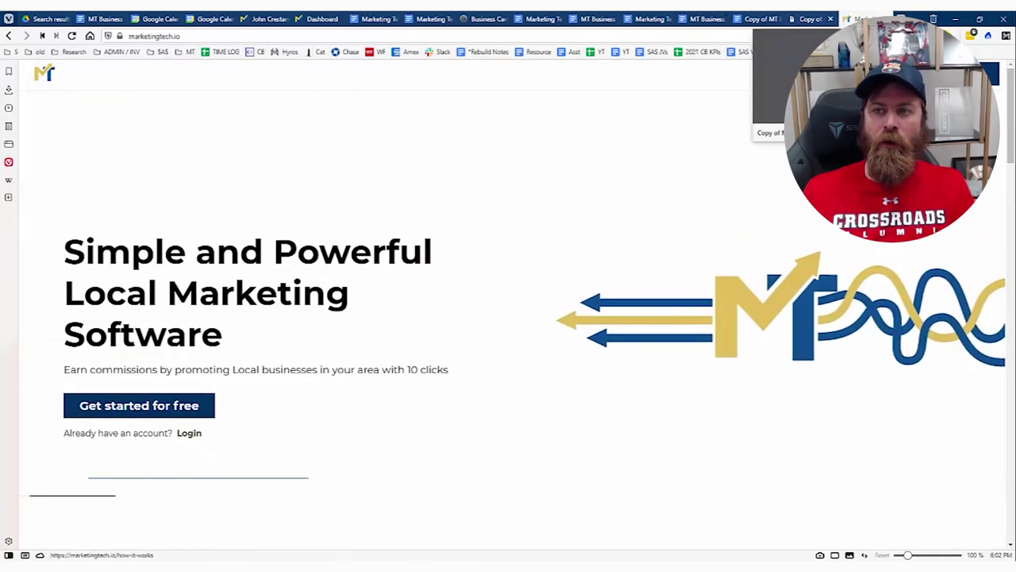
Highlight the sample agent landing page's hero heading and introduction, then return to the dashboard.
{"action": "left_click", "coordinate": [266, 18]}
{"action": "left_click_drag", "start_coordinate": [221, 208], "coordinate": [284, 284]}
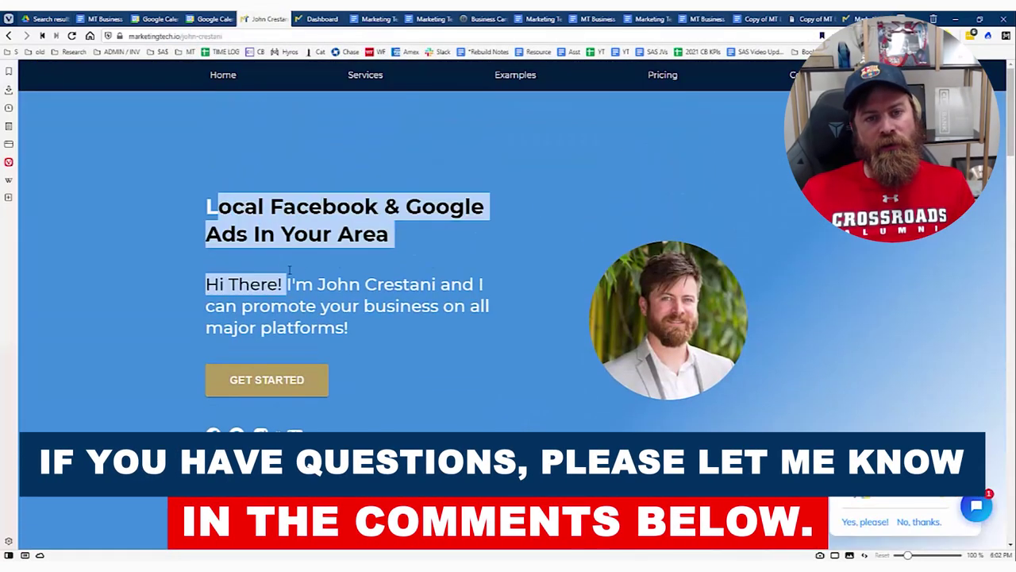
{"action": "left_click", "coordinate": [324, 326]}
{"action": "left_click_drag", "start_coordinate": [340, 327], "coordinate": [211, 208]}
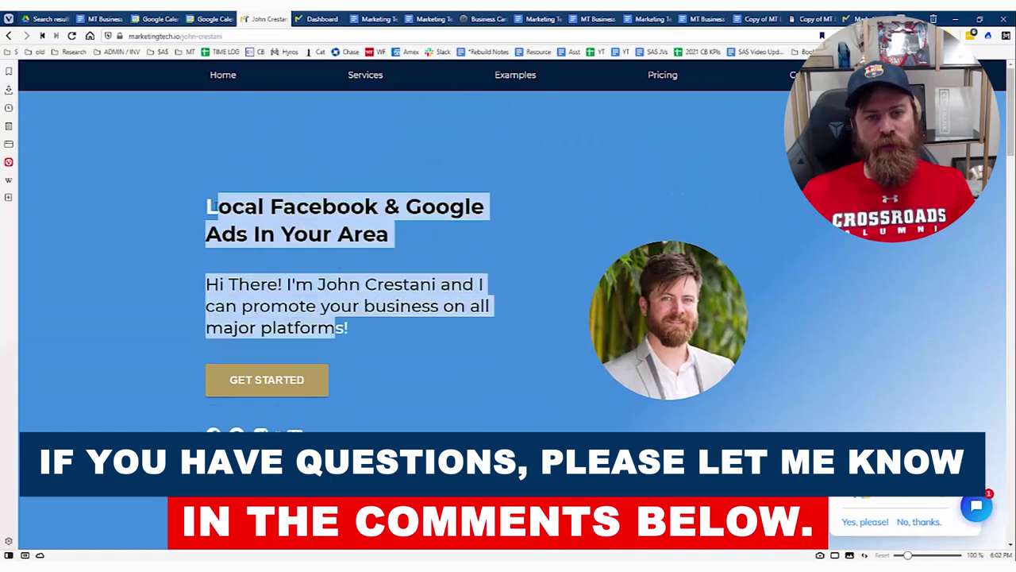
{"action": "left_click", "coordinate": [216, 206]}
{"action": "left_click", "coordinate": [318, 18]}
{"action": "left_click", "coordinate": [610, 241]}
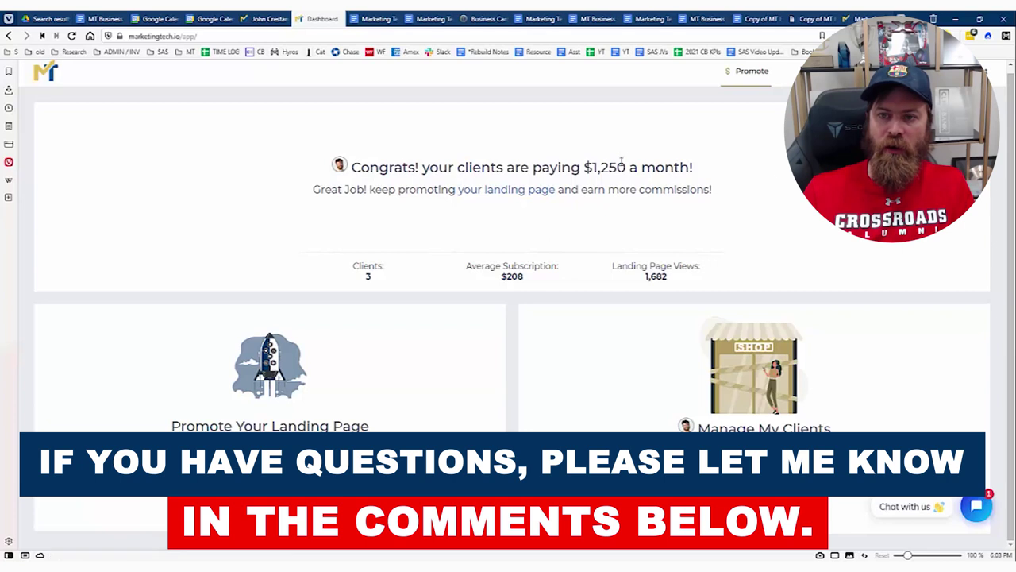
{"action": "mouse_move", "coordinate": [707, 255]}
{"action": "left_mouse_down"}
{"action": "mouse_move", "coordinate": [588, 270]}
{"action": "mouse_move", "coordinate": [706, 278]}
{"action": "mouse_move", "coordinate": [562, 248]}
{"action": "left_mouse_up"}
{"action": "mouse_move", "coordinate": [426, 231]}
{"action": "left_mouse_down"}
{"action": "mouse_move", "coordinate": [416, 312]}
{"action": "mouse_move", "coordinate": [332, 267]}
{"action": "mouse_move", "coordinate": [418, 238]}
{"action": "left_mouse_up"}
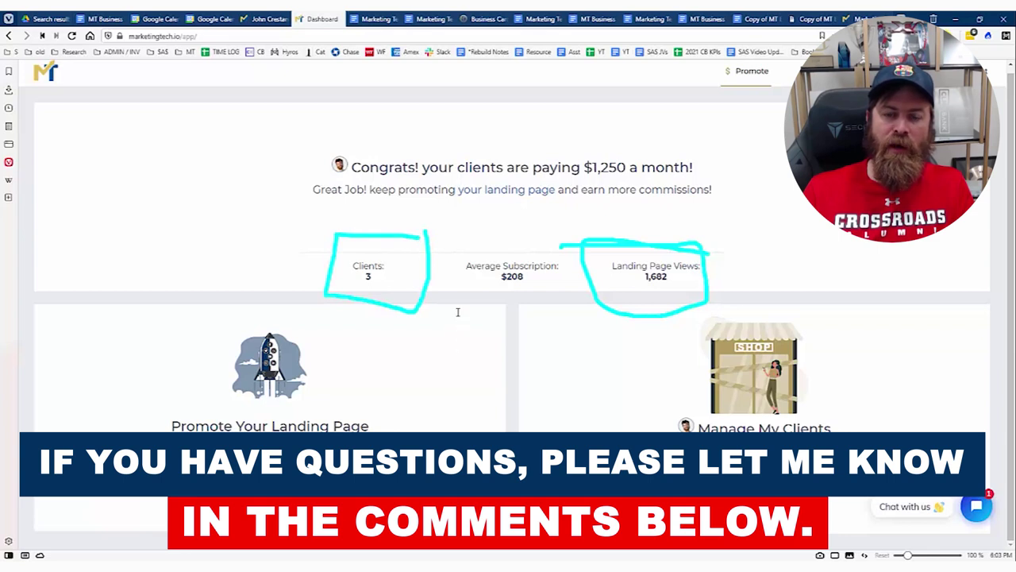
{"action": "left_click_drag", "start_coordinate": [332, 237], "coordinate": [434, 244]}
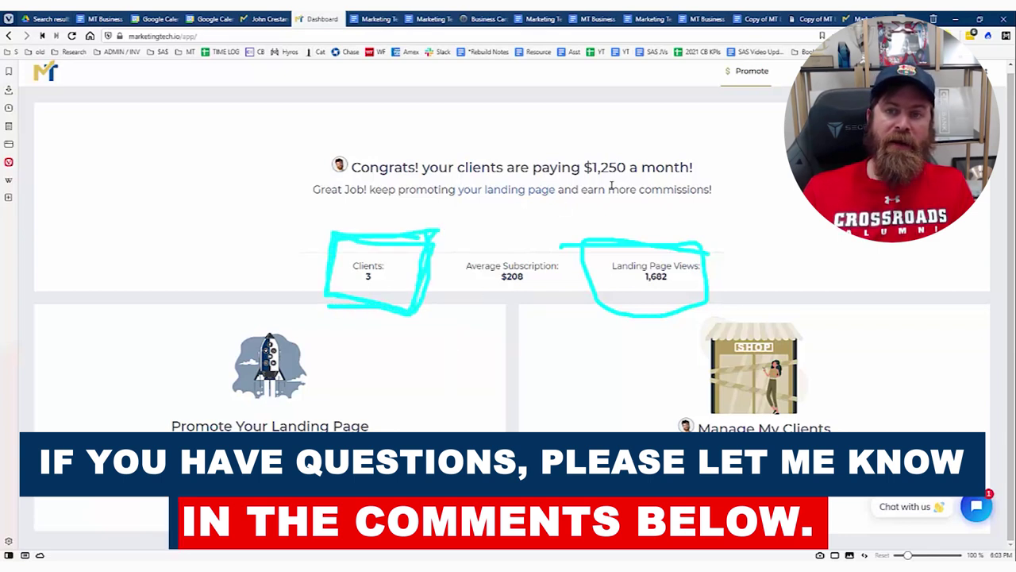
{"action": "left_click_drag", "start_coordinate": [585, 179], "coordinate": [637, 176]}
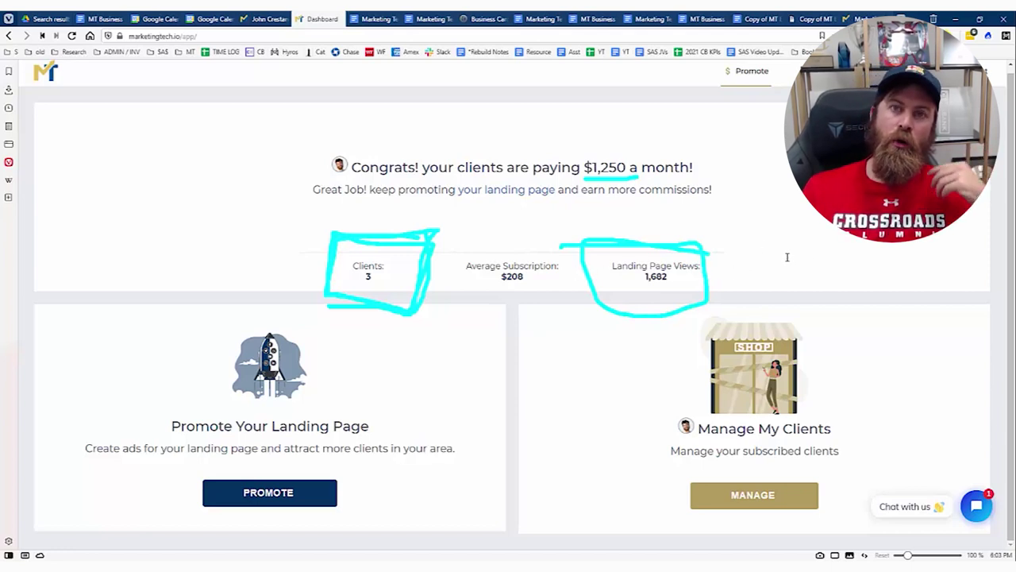
{"action": "mouse_move", "coordinate": [771, 255]}
{"action": "left_mouse_down"}
{"action": "mouse_move", "coordinate": [793, 244]}
{"action": "mouse_move", "coordinate": [796, 257]}
{"action": "mouse_move", "coordinate": [824, 239]}
{"action": "mouse_move", "coordinate": [856, 261]}
{"action": "mouse_move", "coordinate": [876, 234]}
{"action": "left_mouse_up"}
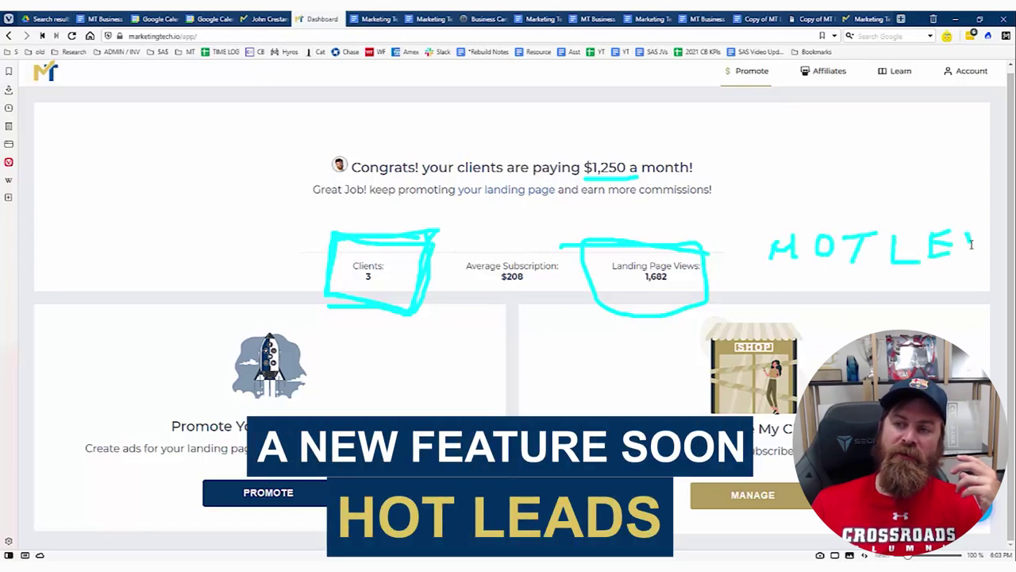
{"action": "left_click_drag", "start_coordinate": [966, 244], "coordinate": [994, 239]}
{"action": "left_click_drag", "start_coordinate": [800, 270], "coordinate": [999, 287]}
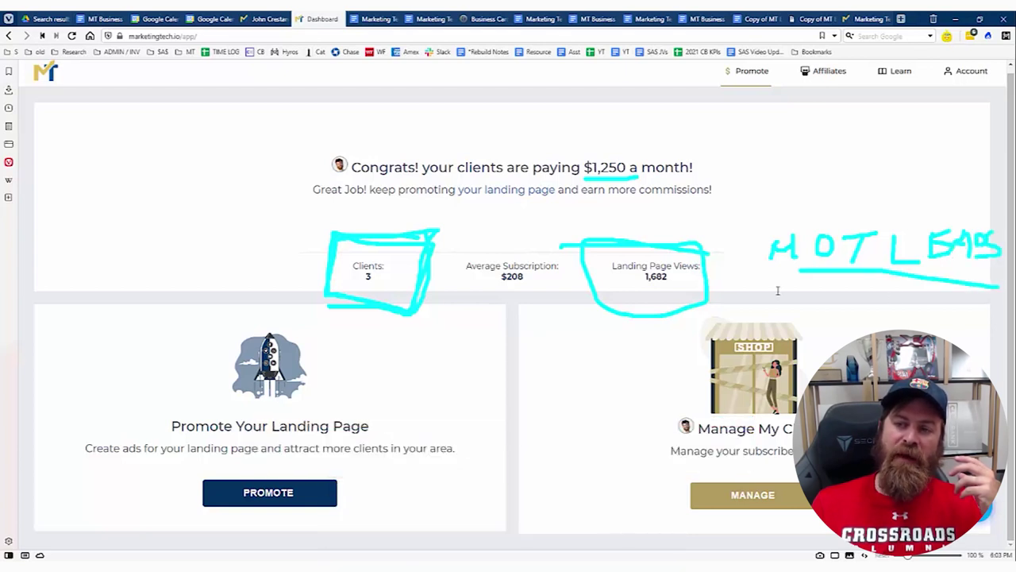
{"action": "mouse_move", "coordinate": [775, 269]}
{"action": "left_mouse_down"}
{"action": "mouse_move", "coordinate": [730, 285]}
{"action": "mouse_move", "coordinate": [770, 262]}
{"action": "mouse_move", "coordinate": [747, 287]}
{"action": "left_mouse_up"}
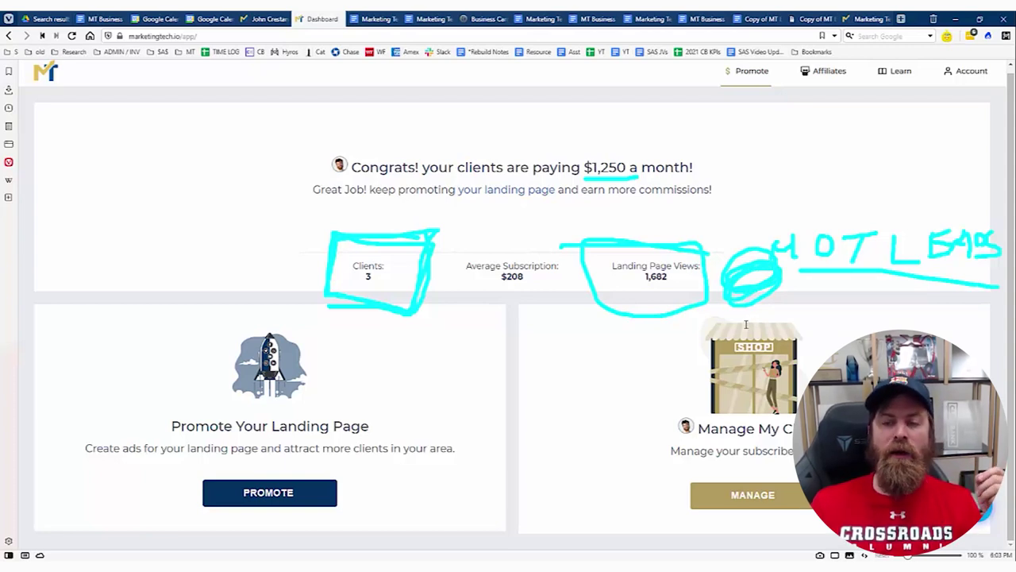
{"action": "key", "text": "Escape"}
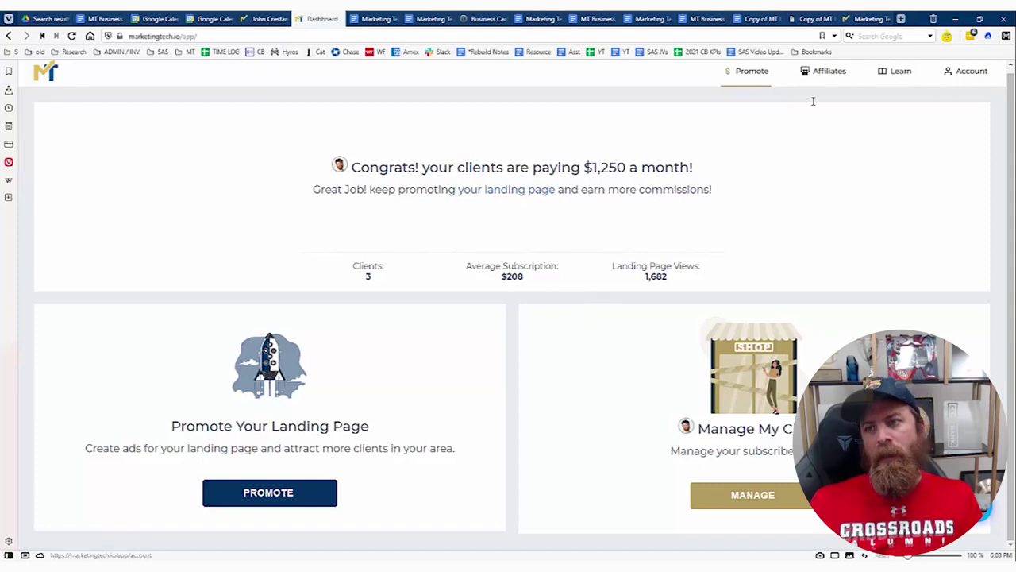
{"action": "key", "text": "ctrl+shift+Tab"}
Browse the pricing packages and preview, then close, the Neighborhood Craze Package sign-up form.
{"action": "scroll", "coordinate": [393, 291], "scroll_direction": "up", "scroll_amount": 2}
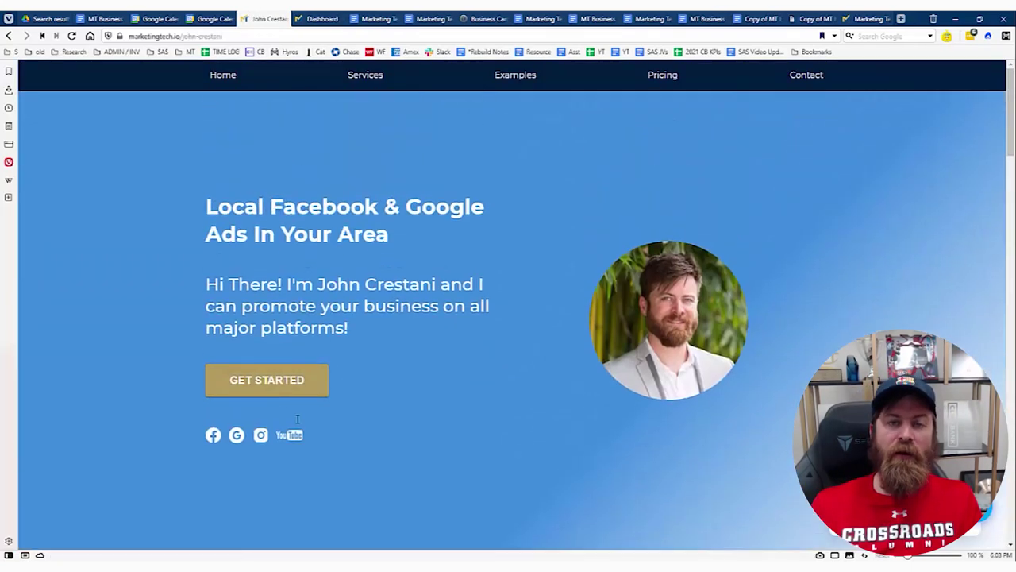
{"action": "scroll", "coordinate": [301, 434], "scroll_direction": "down", "scroll_amount": 3}
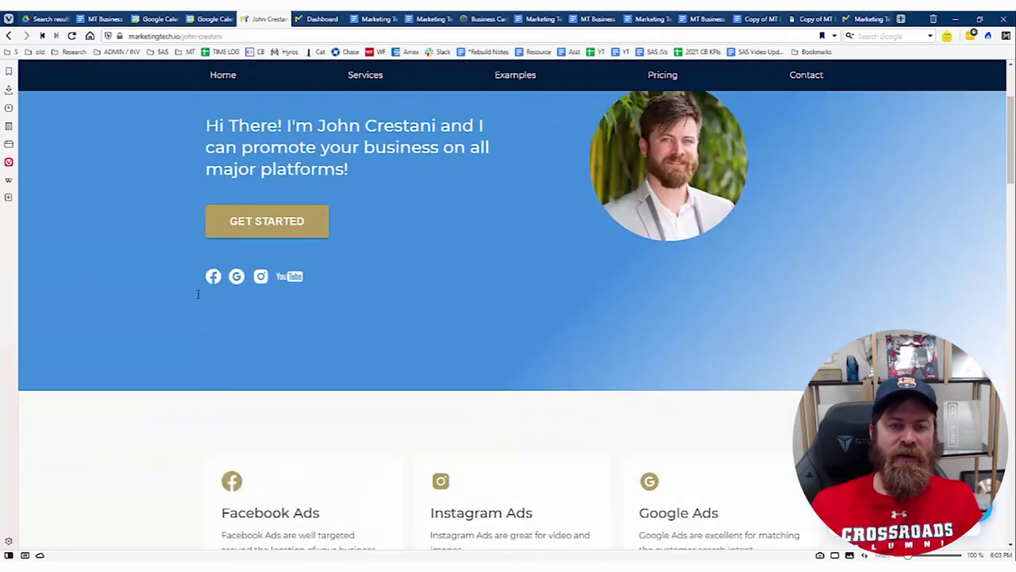
{"action": "scroll", "coordinate": [345, 419], "scroll_direction": "down", "scroll_amount": 20}
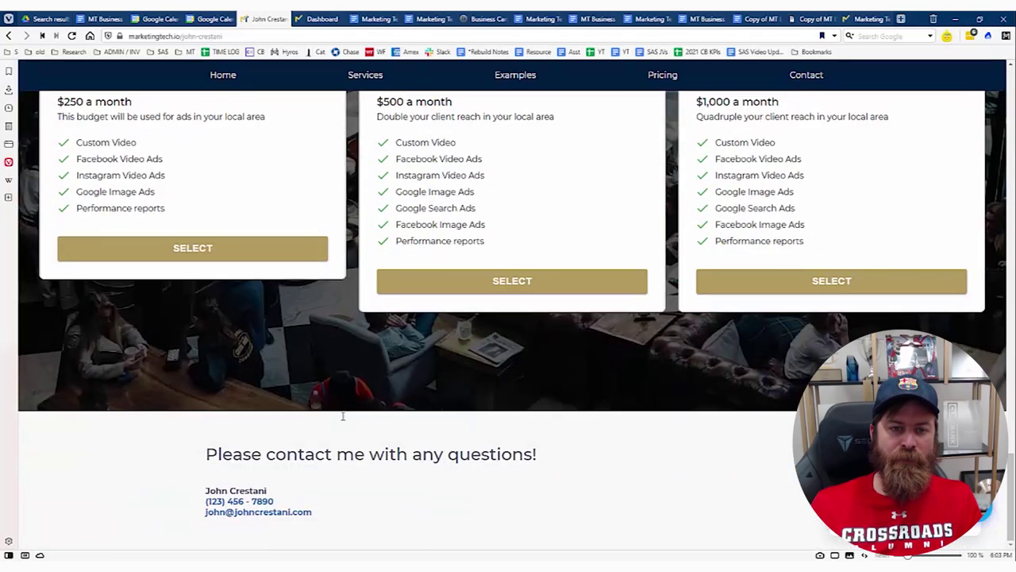
{"action": "scroll", "coordinate": [262, 442], "scroll_direction": "up", "scroll_amount": 2}
{"action": "left_click", "coordinate": [159, 459]}
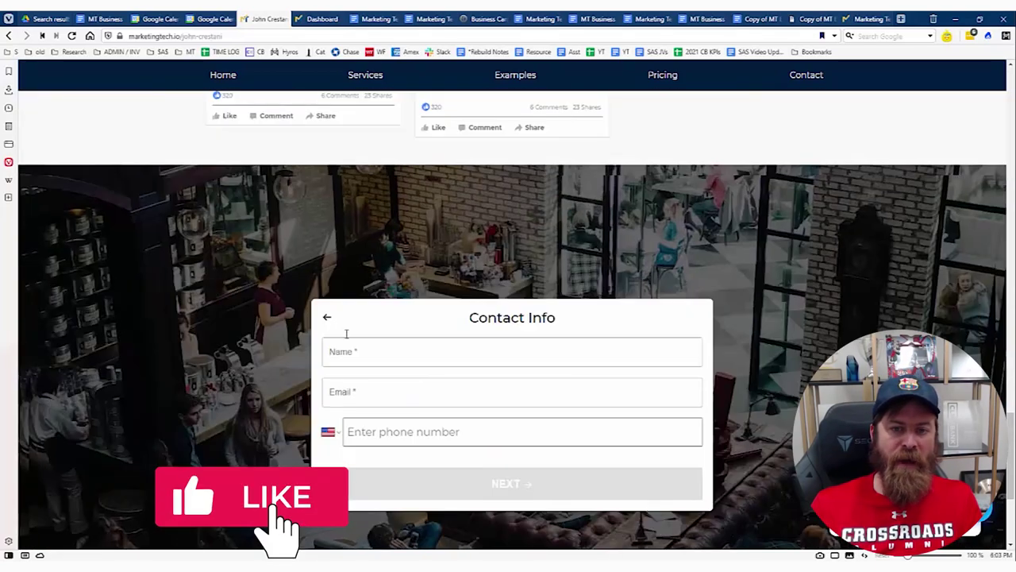
{"action": "left_click", "coordinate": [327, 318]}
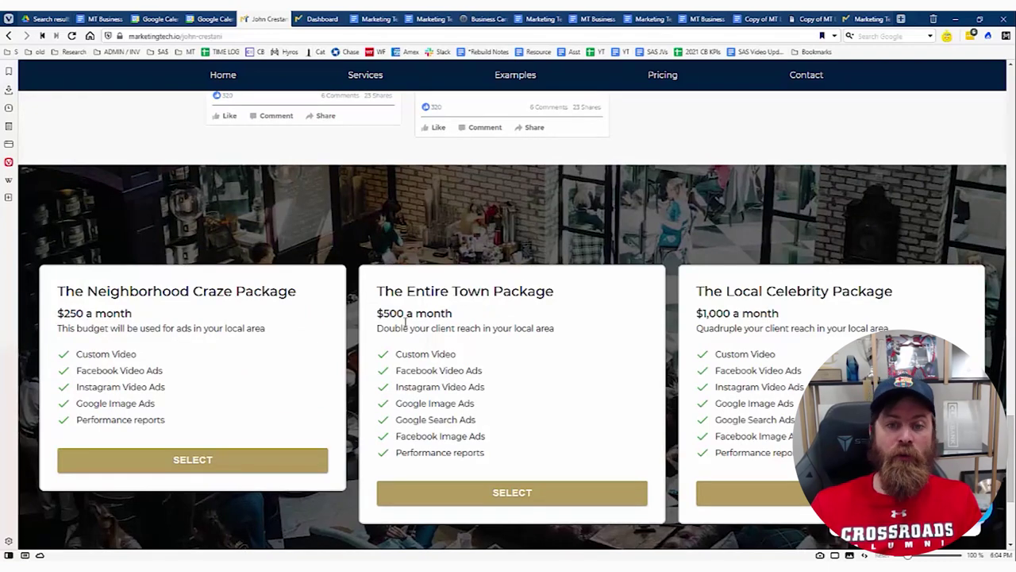
Underline the Entire Town Package features, from Custom Video to Performance reports, then erase the marks.
{"action": "left_click_drag", "start_coordinate": [443, 358], "coordinate": [456, 359]}
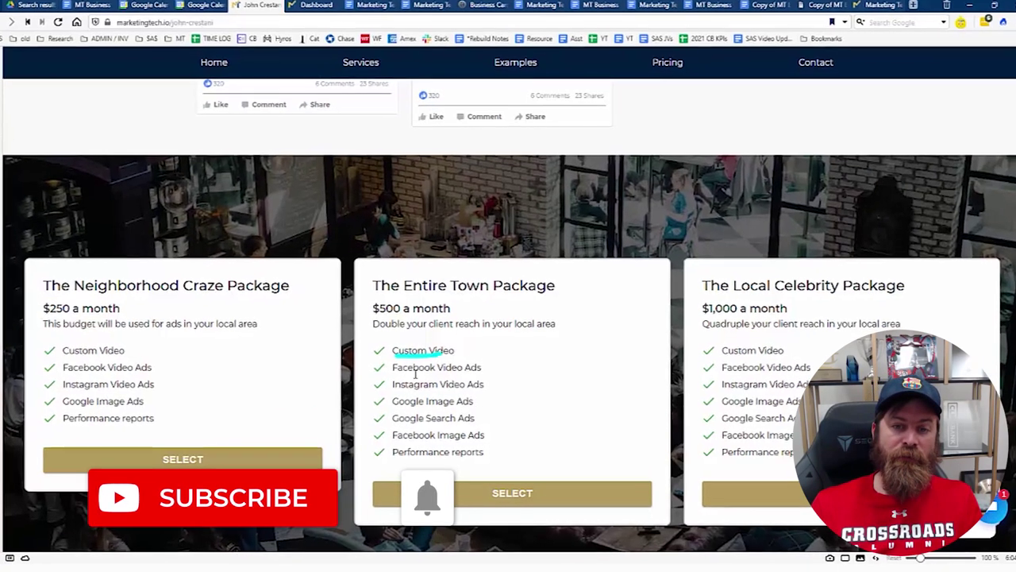
{"action": "mouse_move", "coordinate": [395, 376]}
{"action": "left_mouse_down"}
{"action": "mouse_move", "coordinate": [483, 375]}
{"action": "mouse_move", "coordinate": [484, 392]}
{"action": "left_mouse_up"}
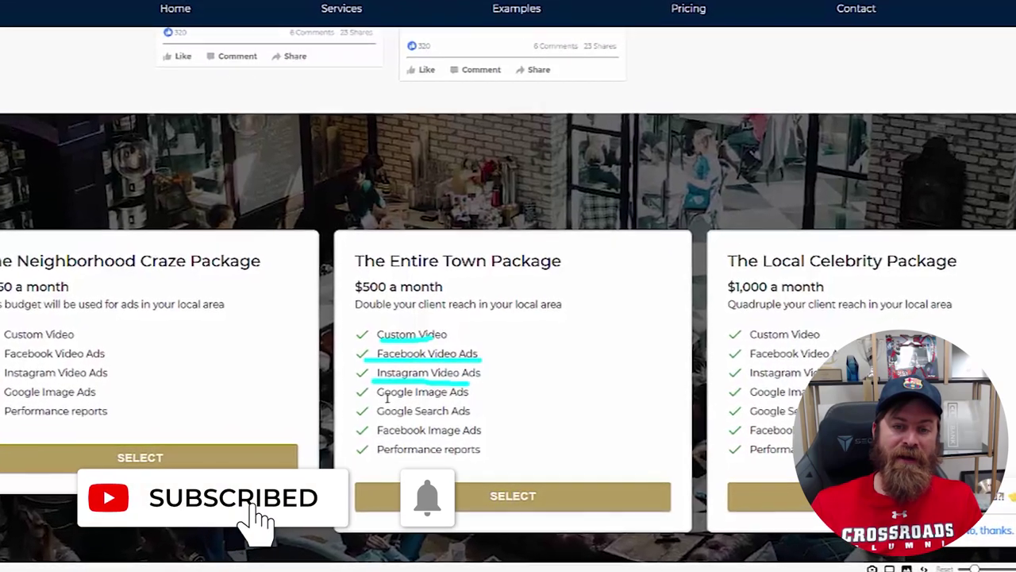
{"action": "left_click_drag", "start_coordinate": [382, 399], "coordinate": [490, 399]}
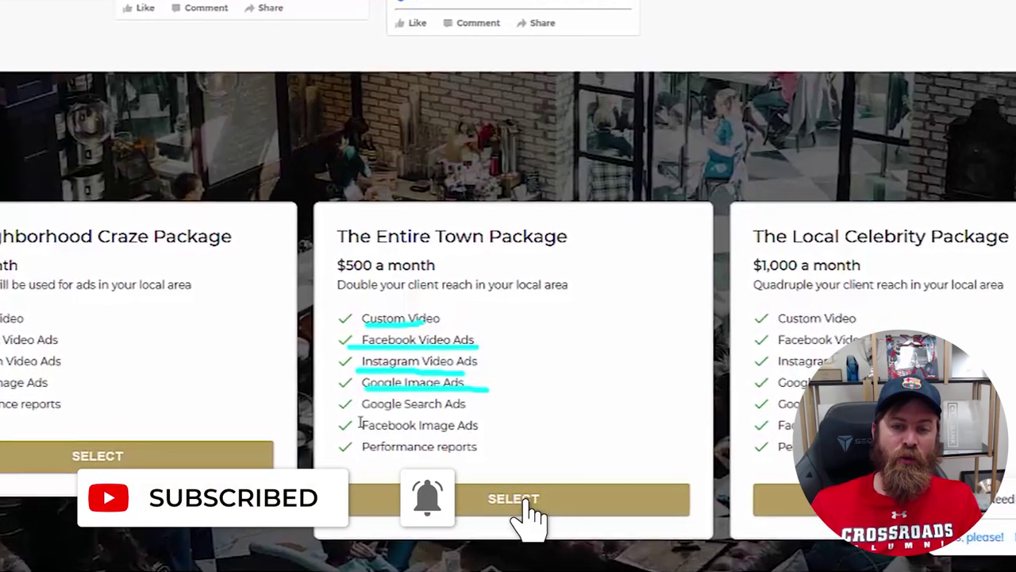
{"action": "left_click_drag", "start_coordinate": [365, 417], "coordinate": [458, 417]}
{"action": "left_click_drag", "start_coordinate": [355, 434], "coordinate": [488, 425]}
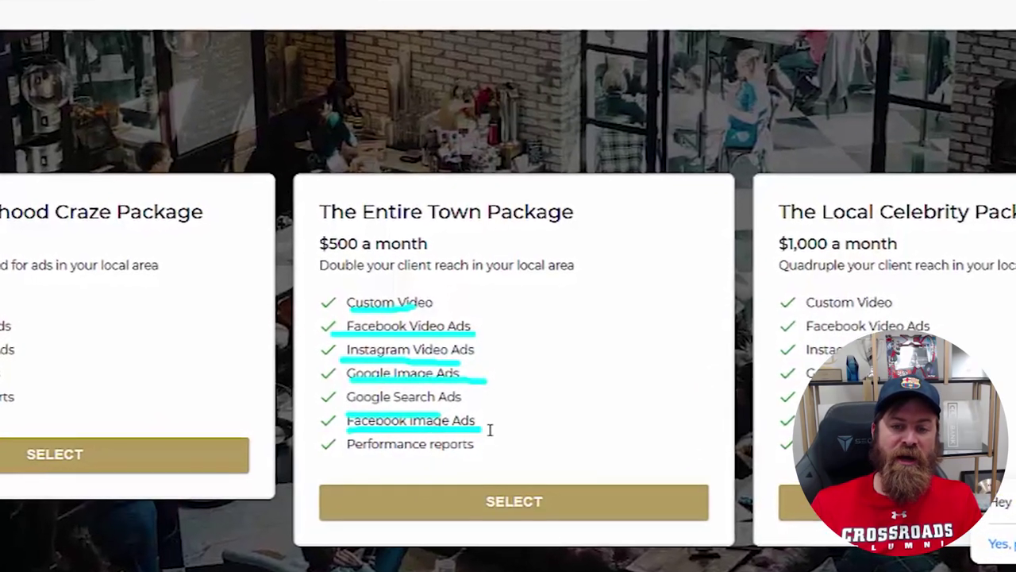
{"action": "left_click_drag", "start_coordinate": [353, 454], "coordinate": [506, 456]}
{"action": "key", "text": "e"}
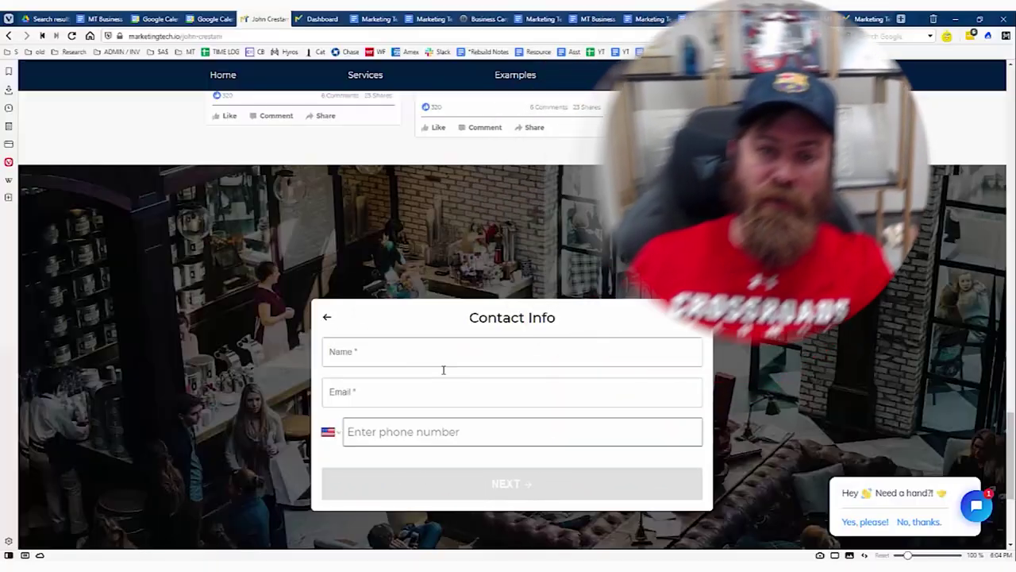
Fill in a test name and test e-mail on the Contact Info form and submit it.
{"action": "left_click", "coordinate": [440, 358]}
{"action": "key", "text": "Tab"}
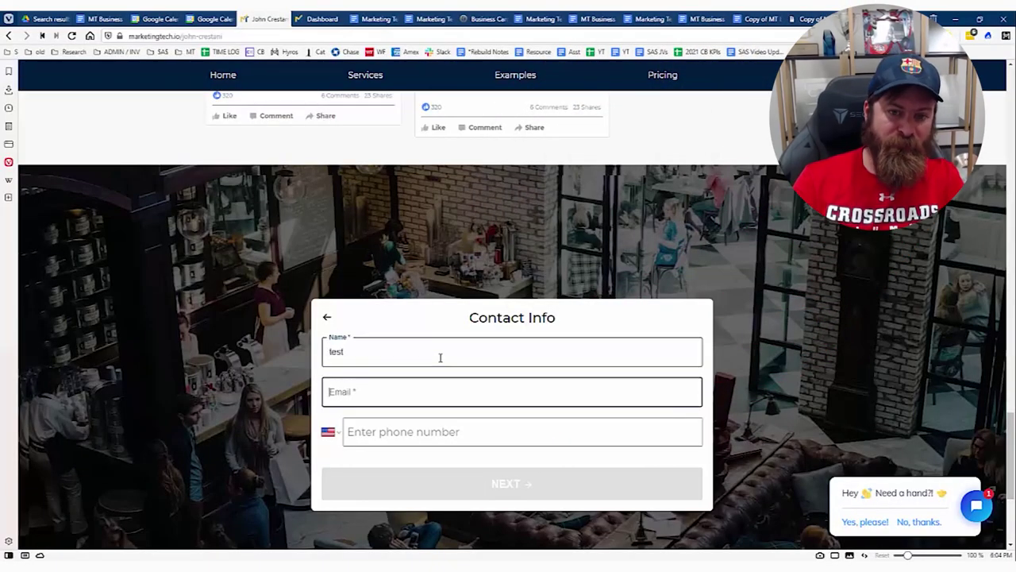
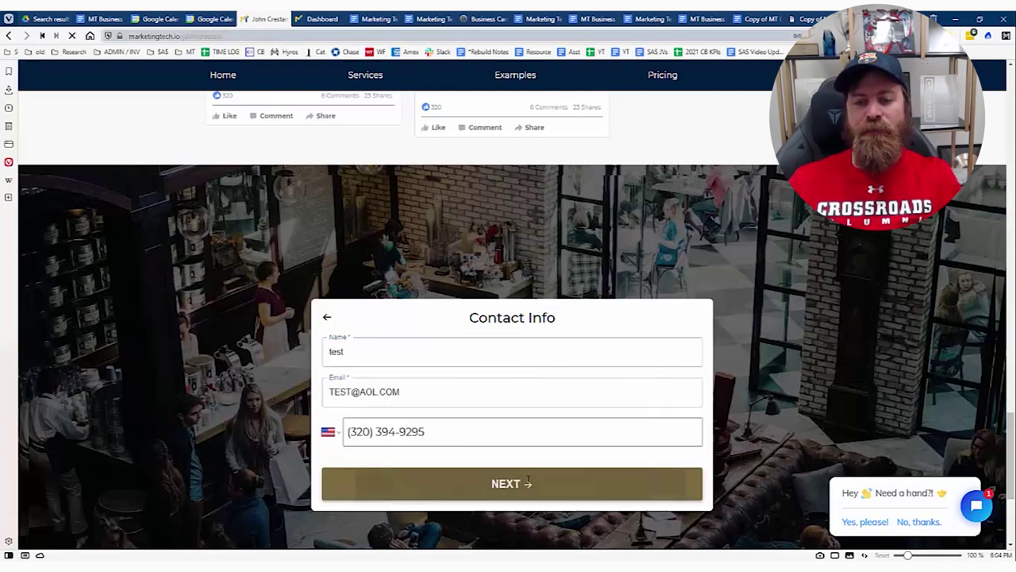
{"action": "left_click", "coordinate": [512, 484]}
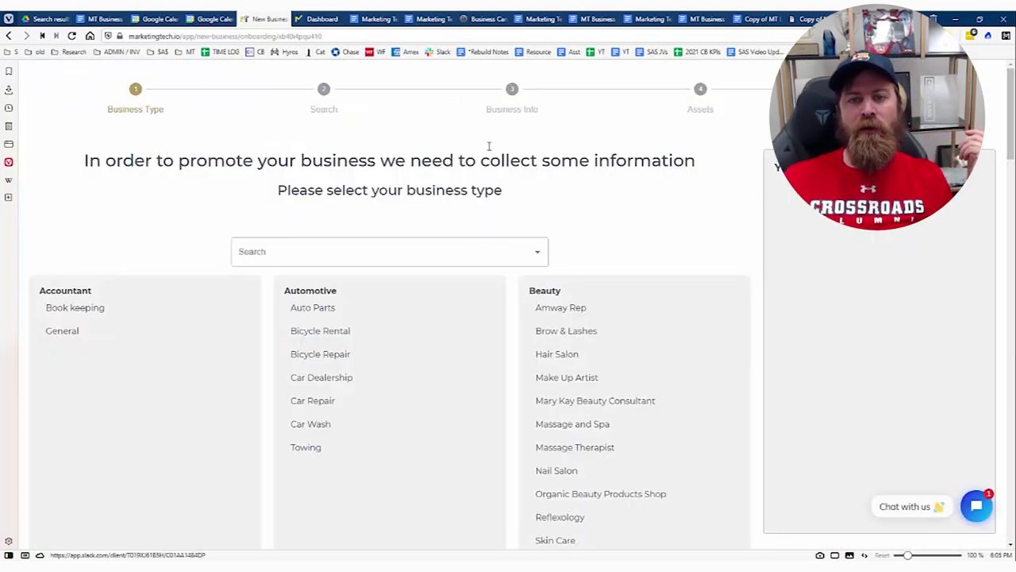
{"action": "left_click_drag", "start_coordinate": [505, 192], "coordinate": [287, 182]}
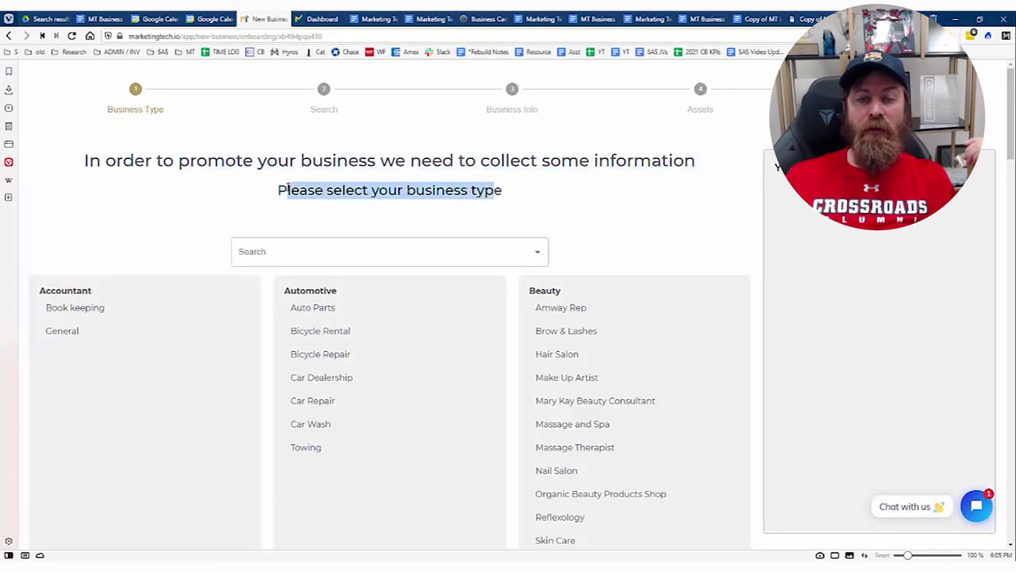
{"action": "left_click", "coordinate": [289, 187]}
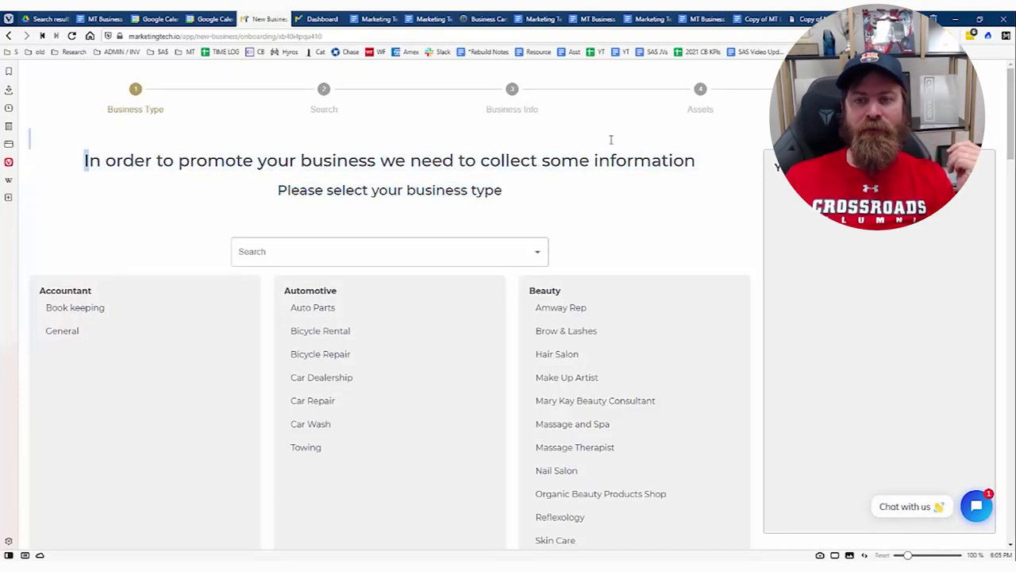
{"action": "left_click_drag", "start_coordinate": [611, 139], "coordinate": [680, 153]}
{"action": "left_click", "coordinate": [683, 154]}
{"action": "scroll", "coordinate": [617, 162], "scroll_direction": "down", "scroll_amount": 12}
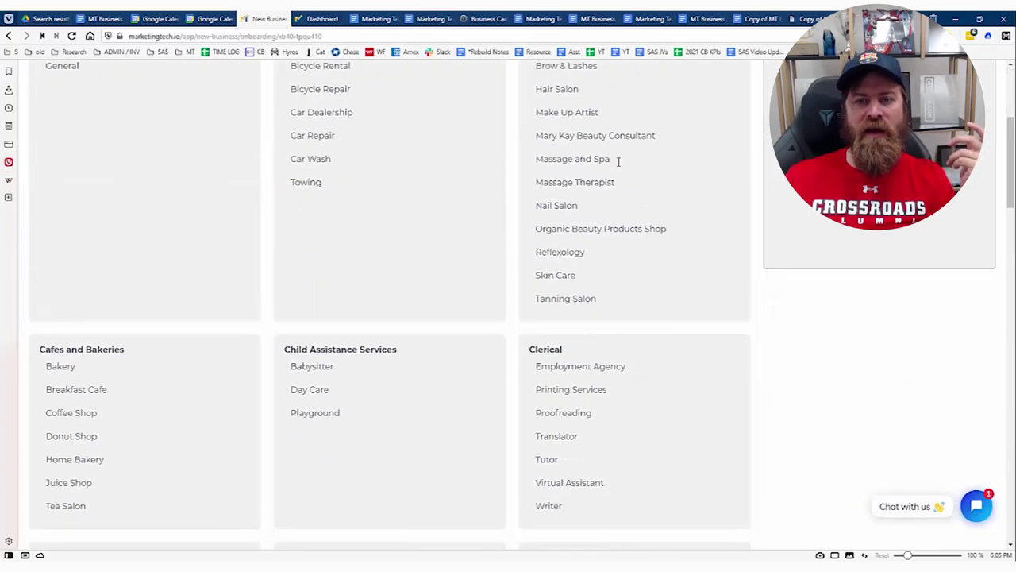
{"action": "scroll", "coordinate": [618, 162], "scroll_direction": "down", "scroll_amount": 15}
{"action": "scroll", "coordinate": [275, 256], "scroll_direction": "up", "scroll_amount": 1}
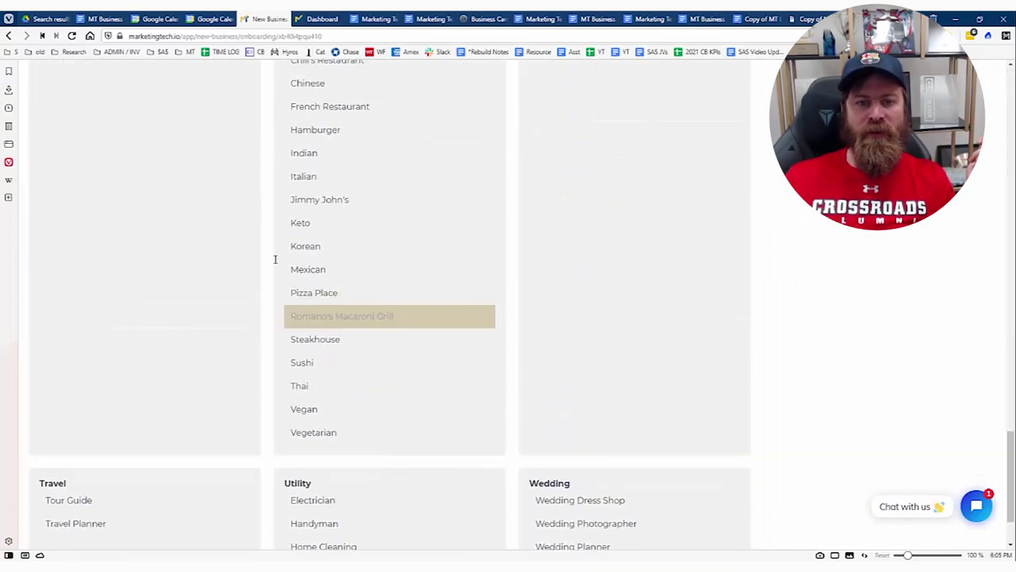
{"action": "scroll", "coordinate": [318, 234], "scroll_direction": "down", "scroll_amount": 1}
{"action": "scroll", "coordinate": [318, 232], "scroll_direction": "up", "scroll_amount": 14}
{"action": "scroll", "coordinate": [318, 231], "scroll_direction": "up", "scroll_amount": 12}
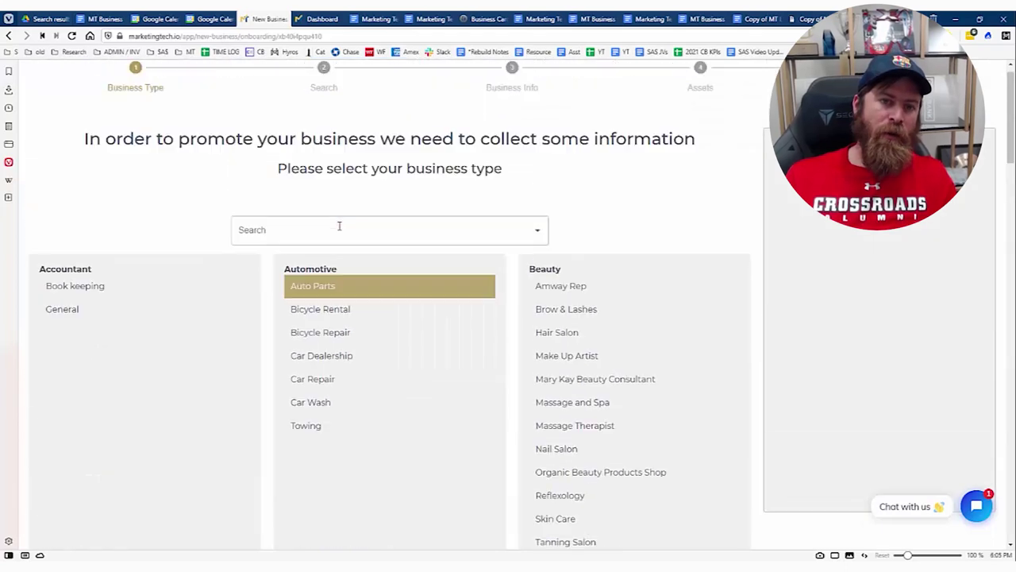
{"action": "scroll", "coordinate": [162, 361], "scroll_direction": "down", "scroll_amount": 1}
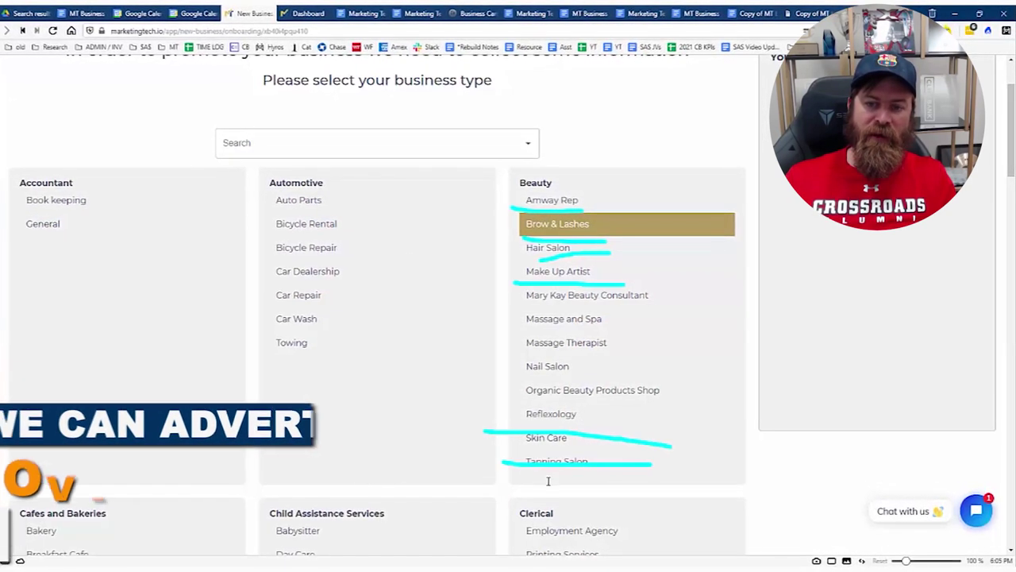
{"action": "scroll", "coordinate": [543, 412], "scroll_direction": "down", "scroll_amount": 3}
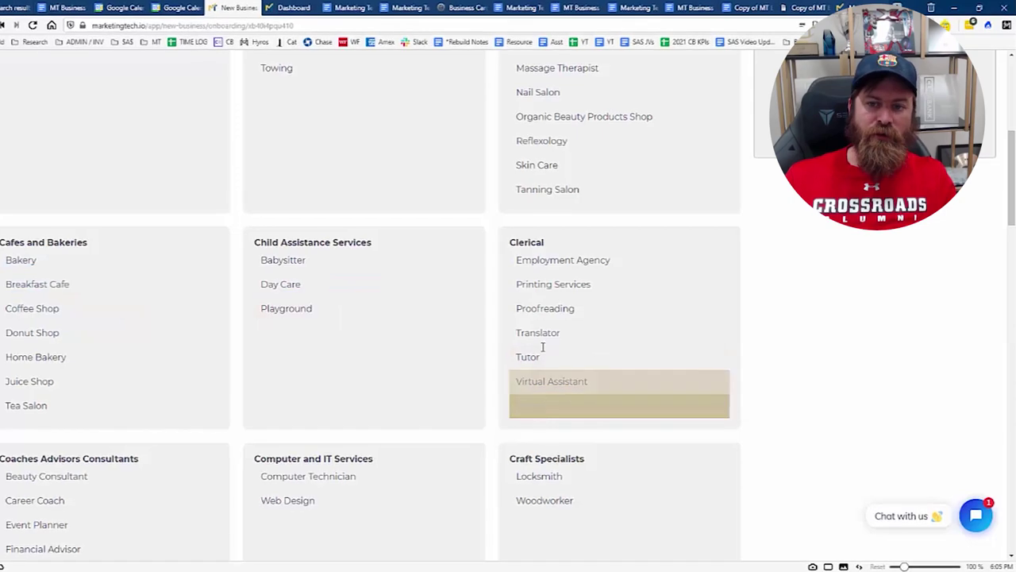
{"action": "scroll", "coordinate": [619, 297], "scroll_direction": "down", "scroll_amount": 5}
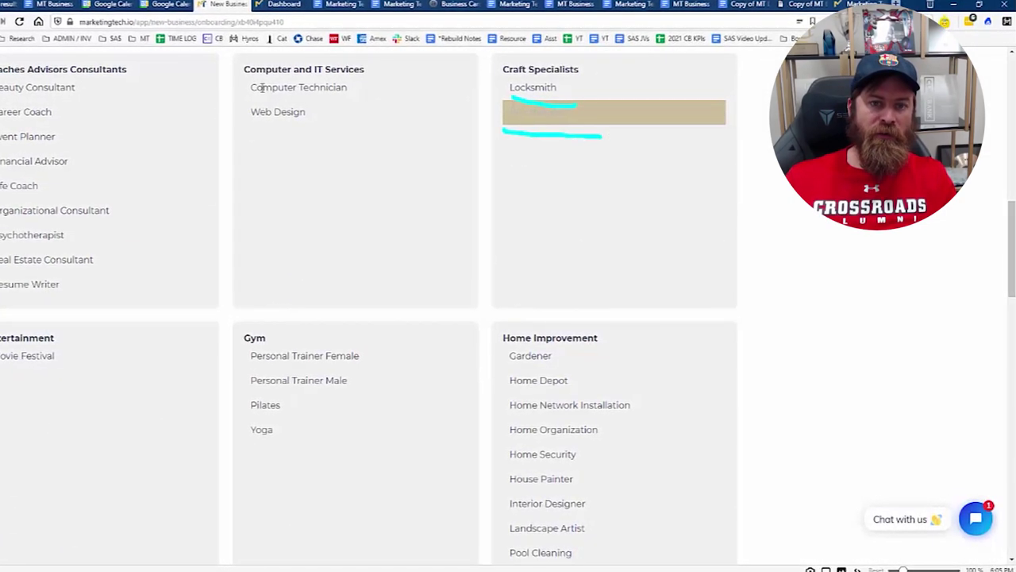
{"action": "scroll", "coordinate": [390, 263], "scroll_direction": "down", "scroll_amount": 7}
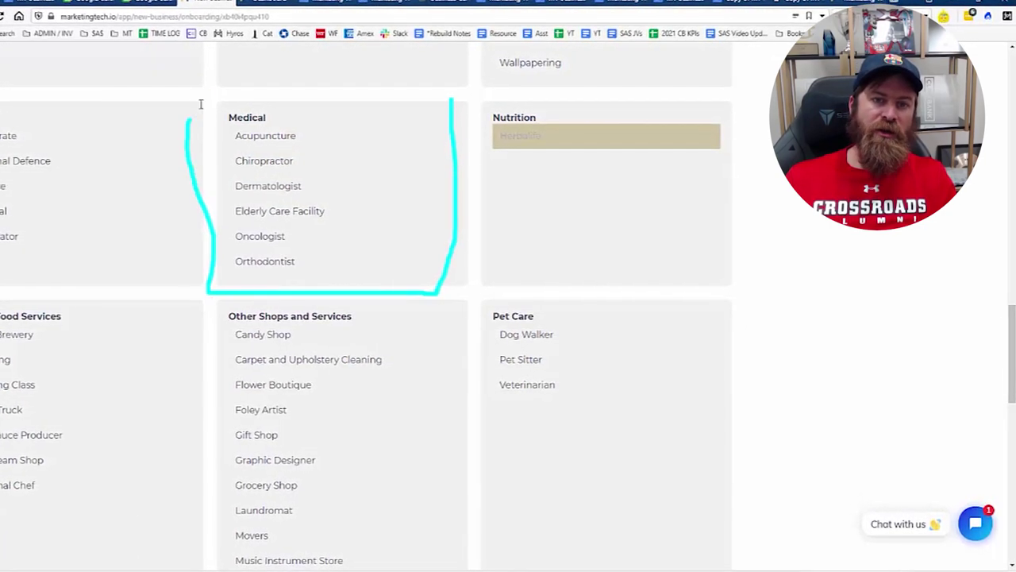
{"action": "left_click_drag", "start_coordinate": [201, 104], "coordinate": [511, 88]}
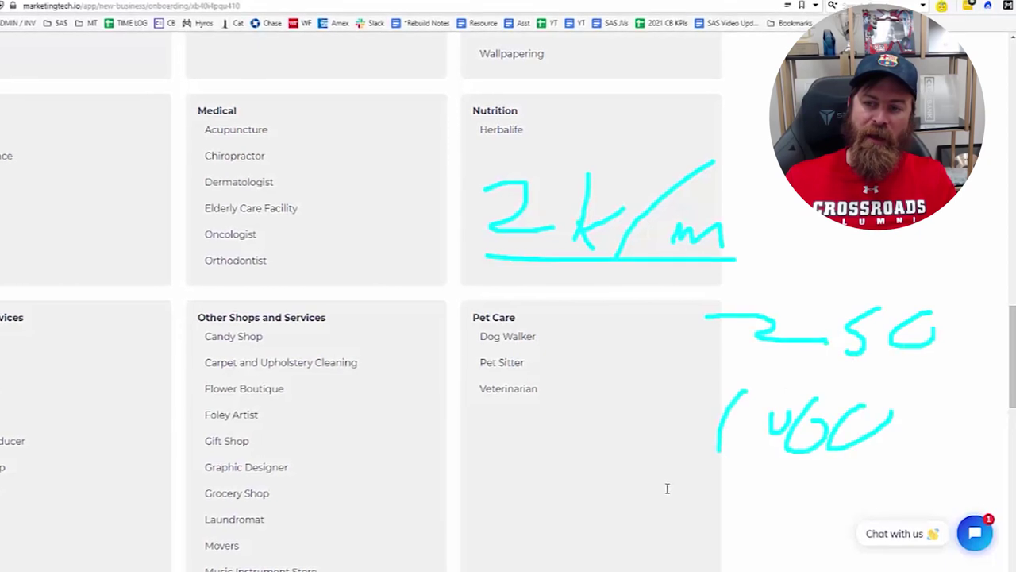
{"action": "left_click_drag", "start_coordinate": [667, 488], "coordinate": [980, 475]}
{"action": "left_click_drag", "start_coordinate": [719, 371], "coordinate": [993, 368]}
{"action": "left_click_drag", "start_coordinate": [665, 288], "coordinate": [922, 466]}
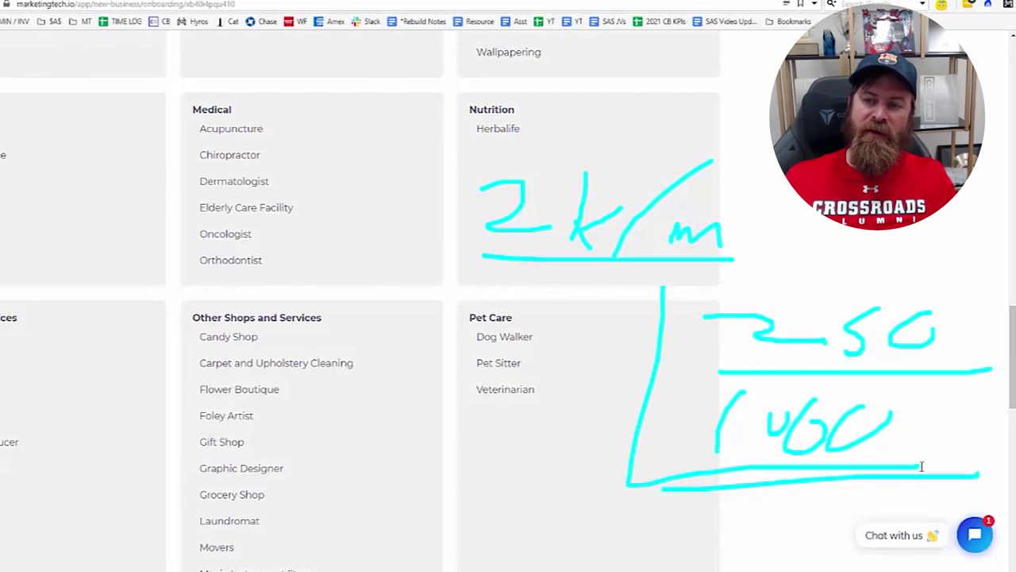
{"action": "left_click_drag", "start_coordinate": [1015, 270], "coordinate": [555, 300]}
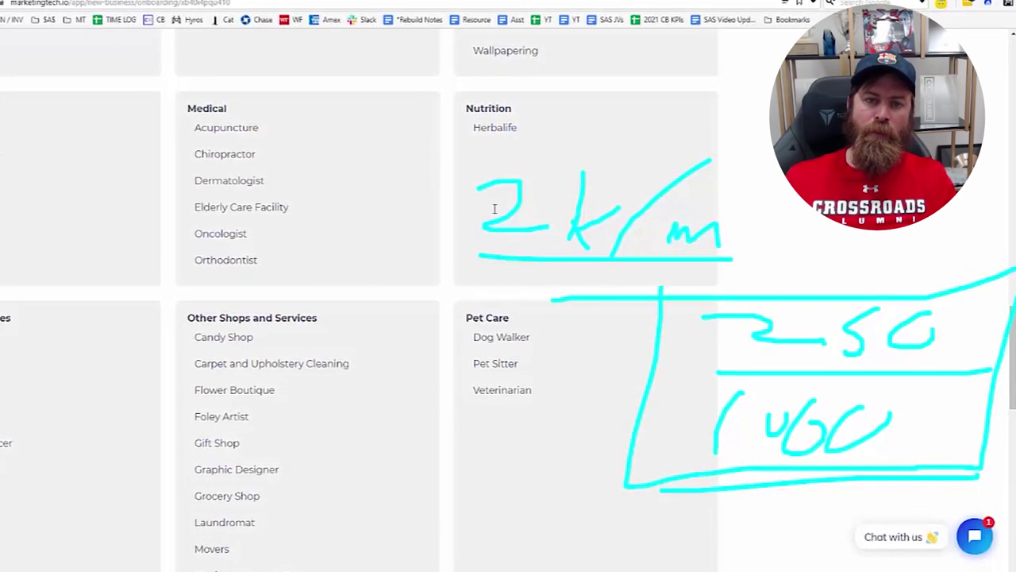
{"action": "key", "text": "Escape"}
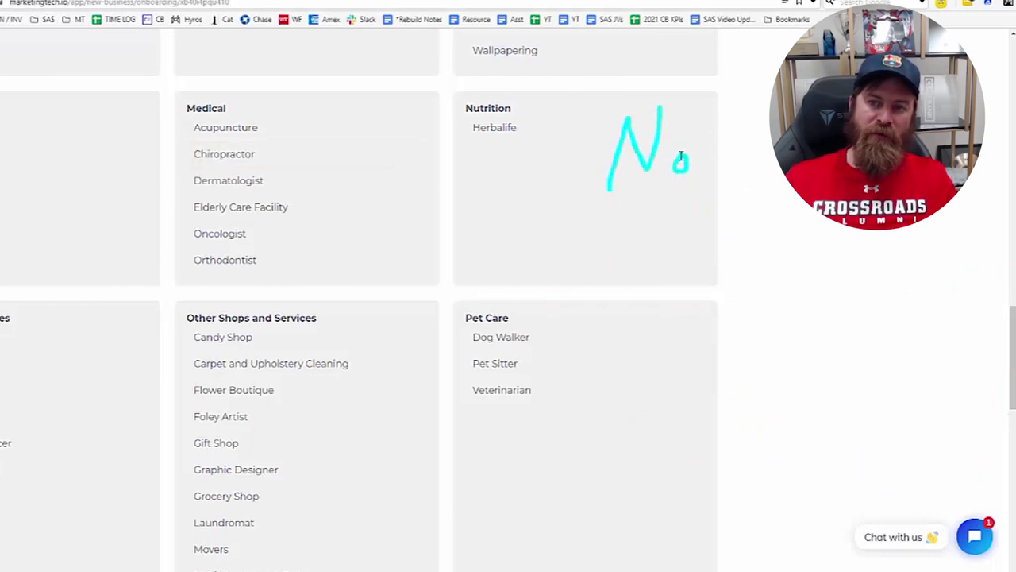
{"action": "mouse_move", "coordinate": [768, 131]}
{"action": "left_mouse_down"}
{"action": "mouse_move", "coordinate": [760, 136]}
{"action": "mouse_move", "coordinate": [778, 173]}
{"action": "left_mouse_up"}
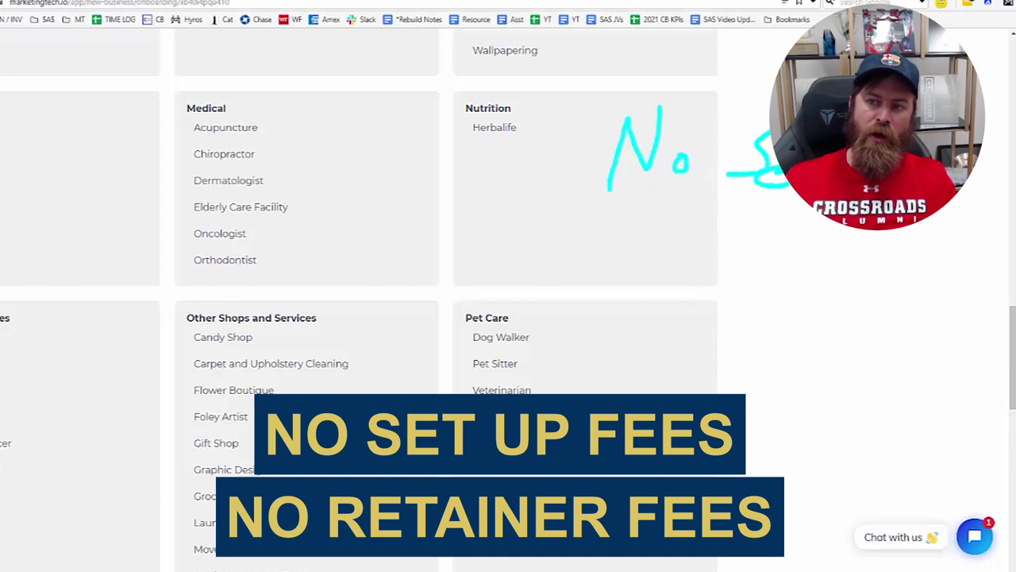
{"action": "key", "text": "Escape"}
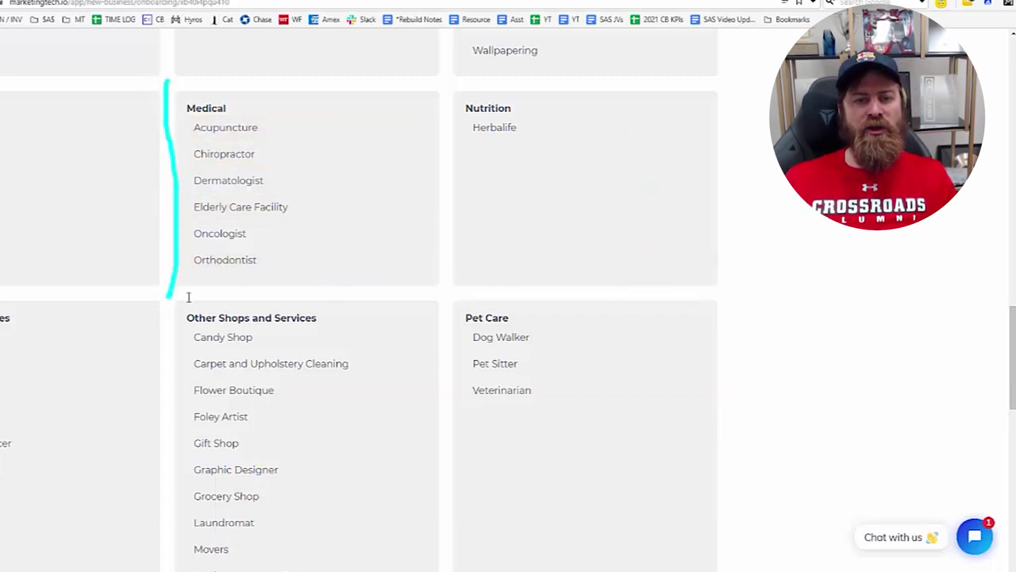
{"action": "mouse_move", "coordinate": [490, 297]}
{"action": "left_mouse_down"}
{"action": "mouse_move", "coordinate": [442, 263]}
{"action": "mouse_move", "coordinate": [431, 98]}
{"action": "mouse_move", "coordinate": [228, 90]}
{"action": "left_mouse_up"}
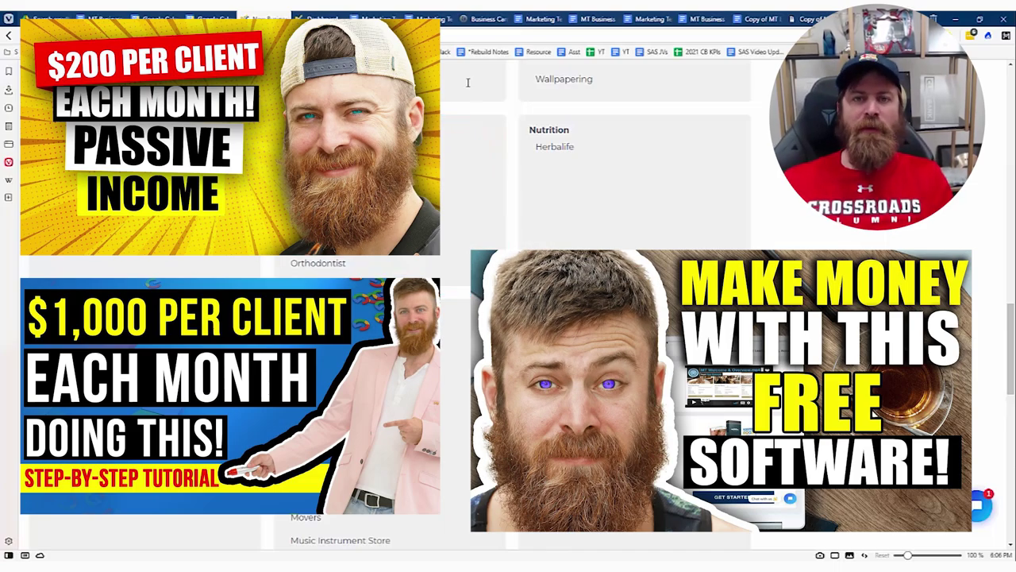
Return to the Marketing Tech Promotion Resources doc and scroll down through its Getting Started steps.
{"action": "mouse_move", "coordinate": [432, 18]}
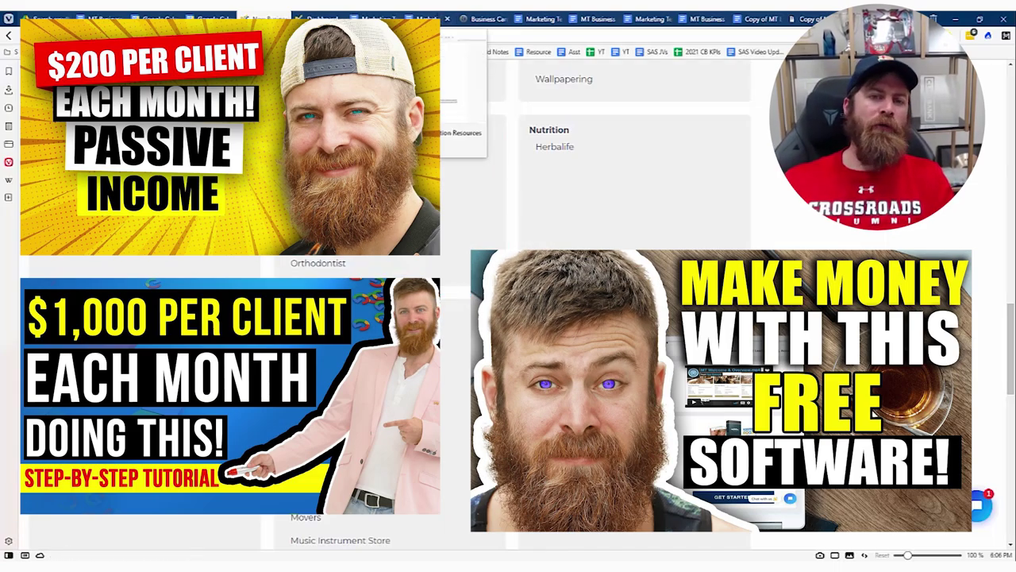
{"action": "left_click", "coordinate": [433, 18]}
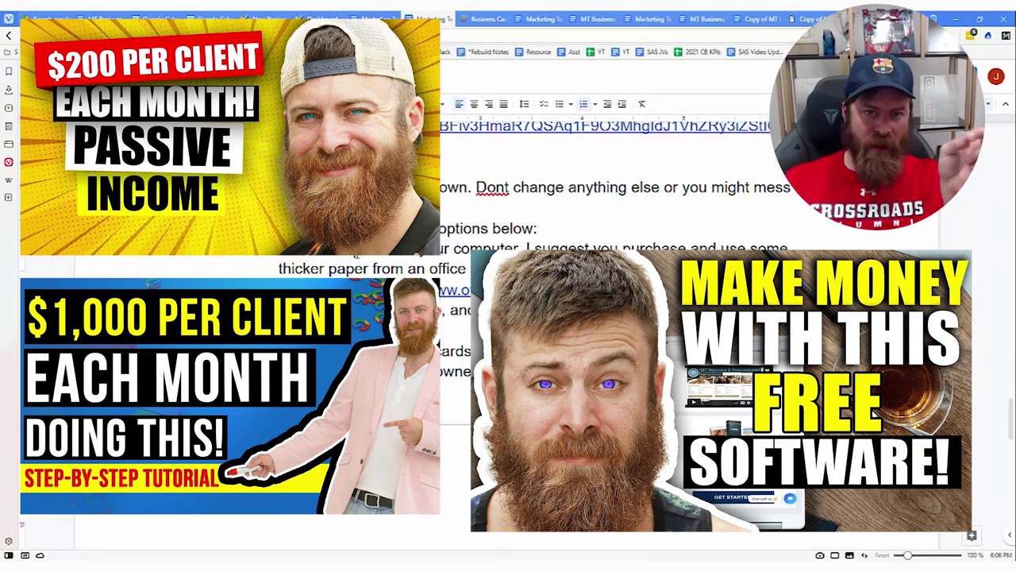
{"action": "scroll", "coordinate": [344, 267], "scroll_direction": "down", "scroll_amount": 15}
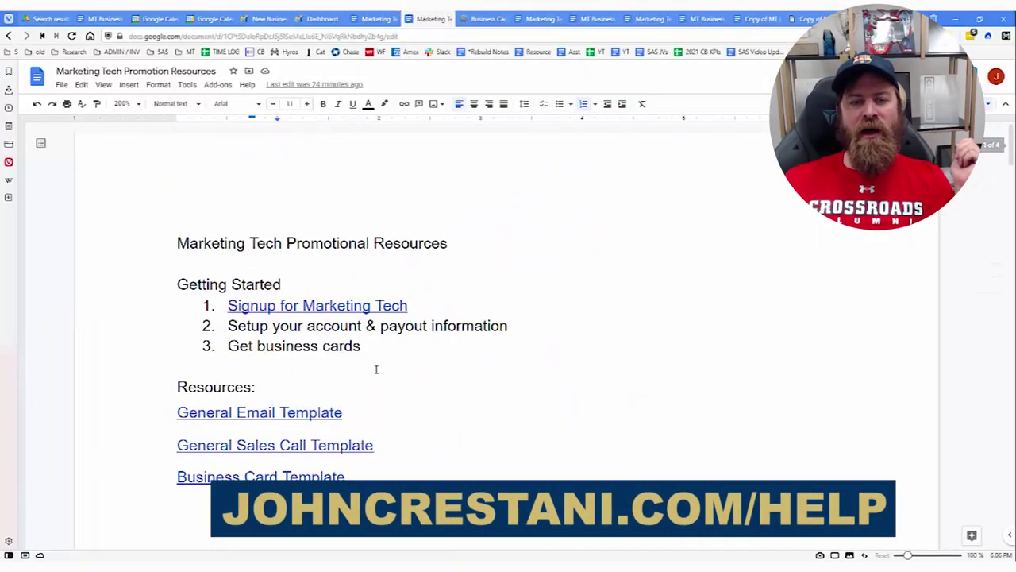
{"action": "left_click", "coordinate": [280, 412]}
{"action": "left_click", "coordinate": [264, 431]}
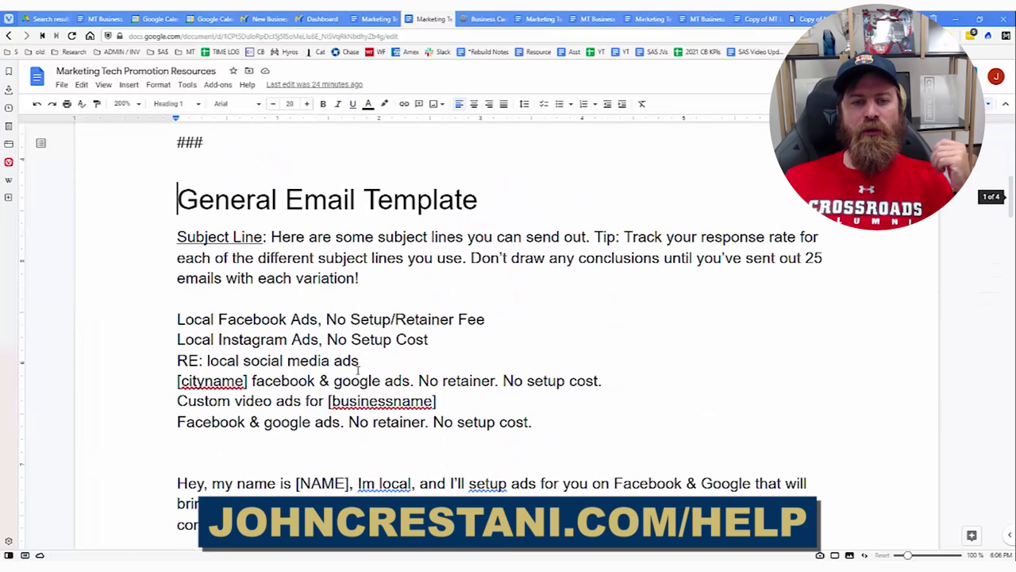
{"action": "left_click_drag", "start_coordinate": [169, 319], "coordinate": [537, 422]}
{"action": "left_click", "coordinate": [537, 422]}
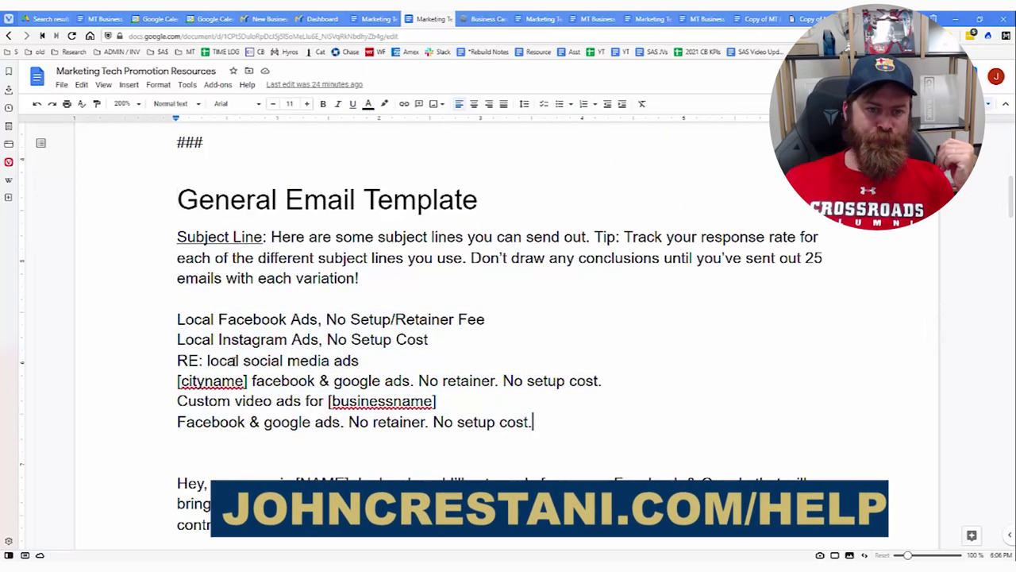
{"action": "left_click_drag", "start_coordinate": [169, 319], "coordinate": [537, 423]}
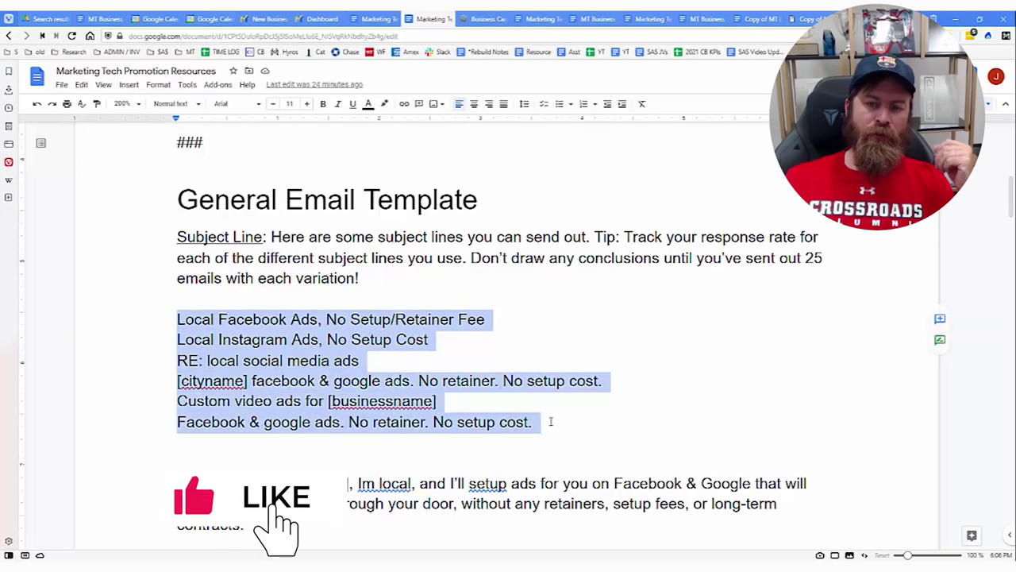
{"action": "left_click", "coordinate": [550, 422]}
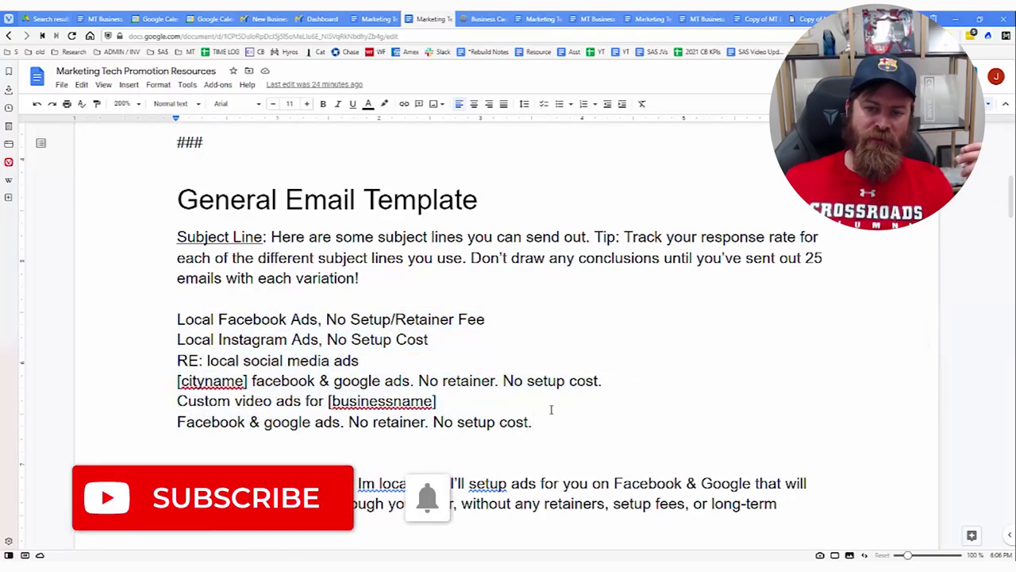
{"action": "left_click_drag", "start_coordinate": [536, 426], "coordinate": [176, 319]}
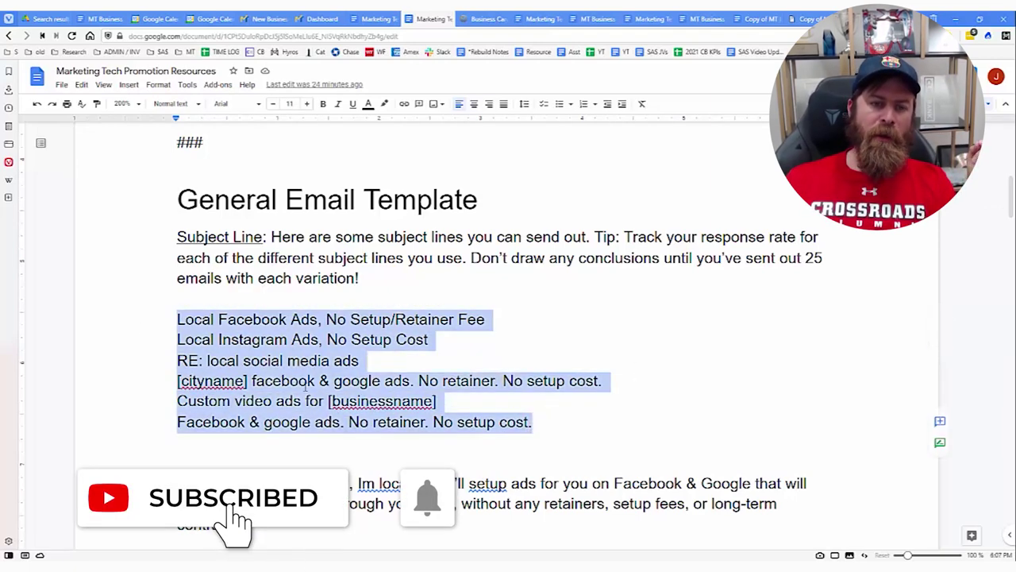
{"action": "scroll", "coordinate": [205, 232], "scroll_direction": "down", "scroll_amount": 5}
{"action": "left_click_drag", "start_coordinate": [174, 170], "coordinate": [501, 454]}
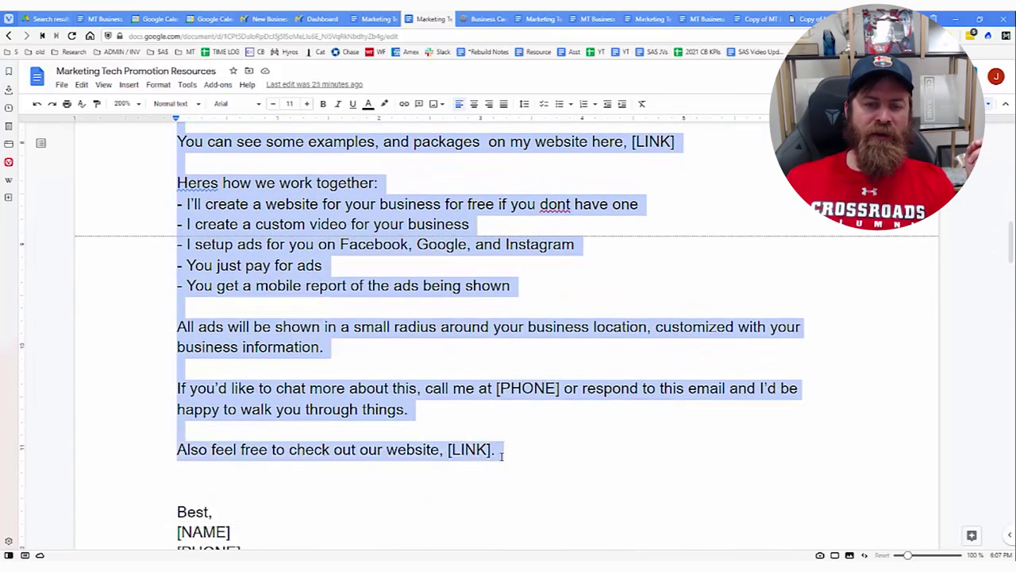
{"action": "scroll", "coordinate": [501, 454], "scroll_direction": "down", "scroll_amount": 2}
{"action": "left_click_drag", "start_coordinate": [238, 413], "coordinate": [326, 337]}
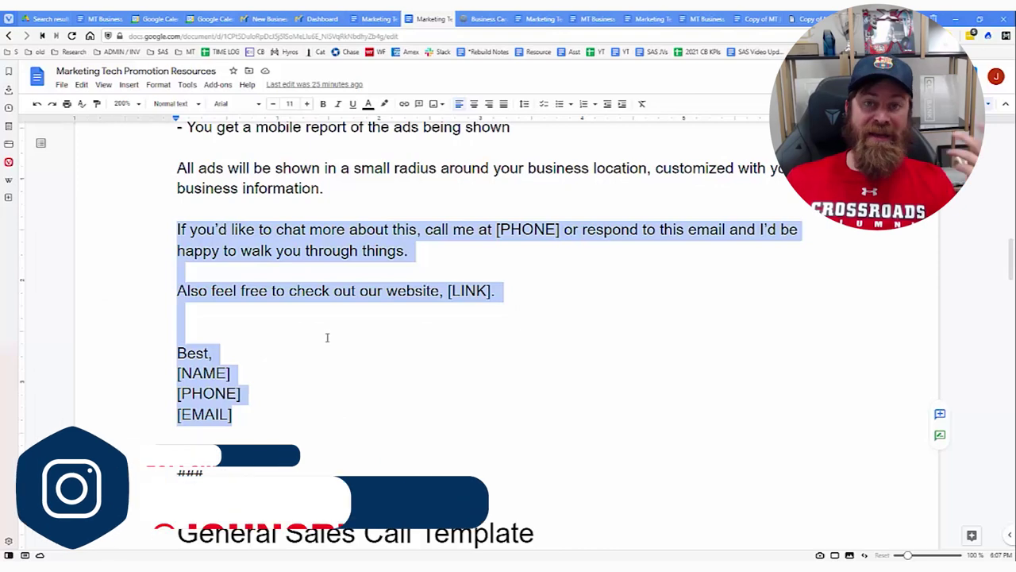
{"action": "scroll", "coordinate": [326, 337], "scroll_direction": "up", "scroll_amount": 4}
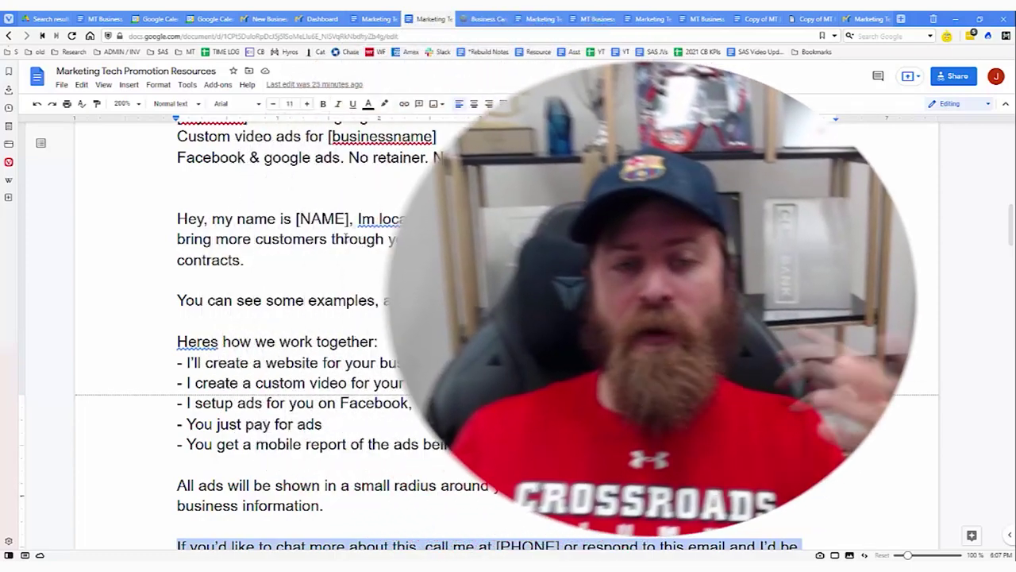
{"action": "scroll", "coordinate": [278, 333], "scroll_direction": "up", "scroll_amount": 10}
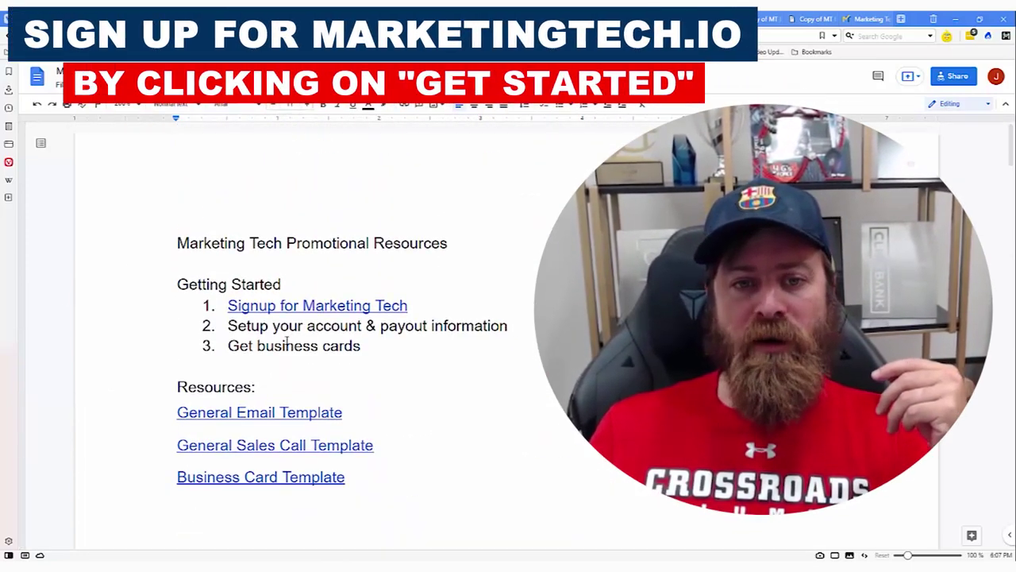
{"action": "left_click", "coordinate": [259, 304]}
{"action": "left_click_drag", "start_coordinate": [233, 305], "coordinate": [411, 303]}
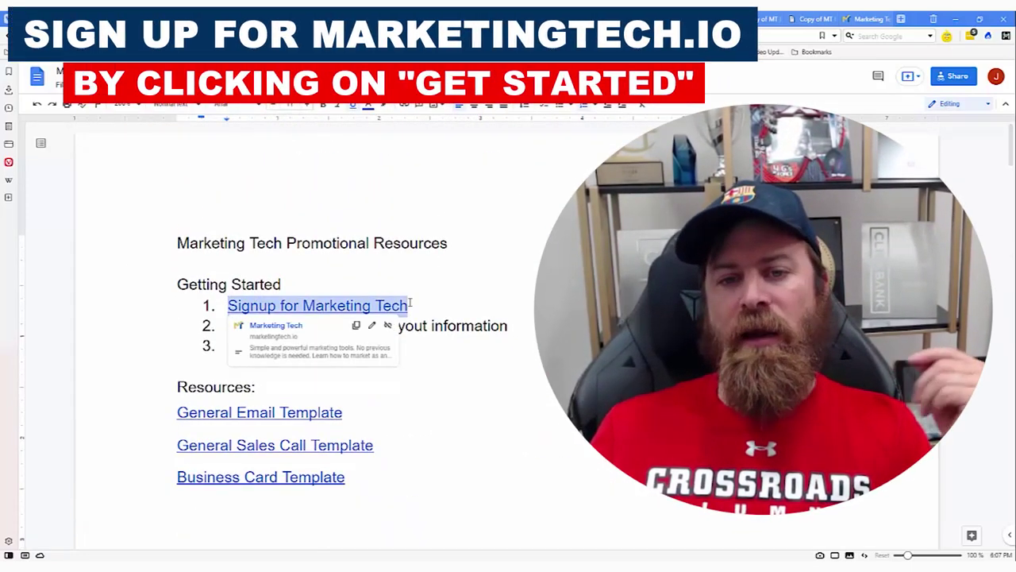
{"action": "left_click", "coordinate": [411, 302]}
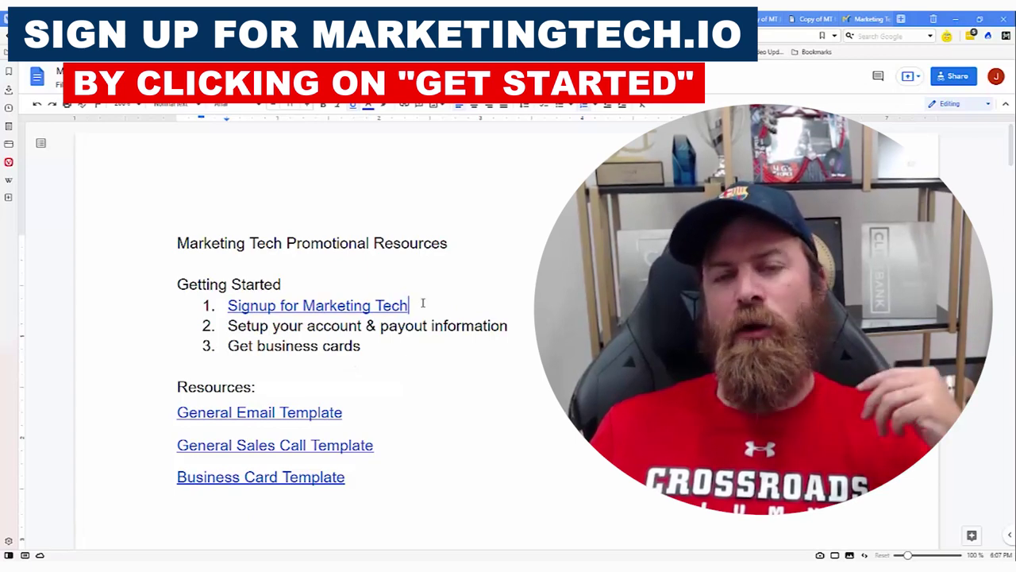